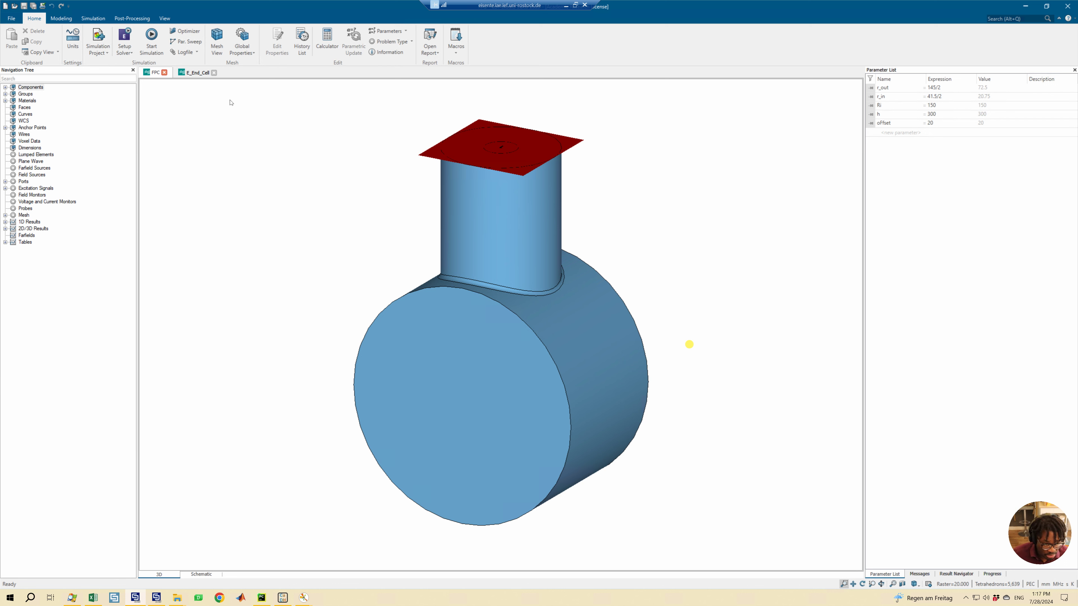
# View the E_End_Cell project, and return to the FPC project.
pyautogui.click(196, 73)
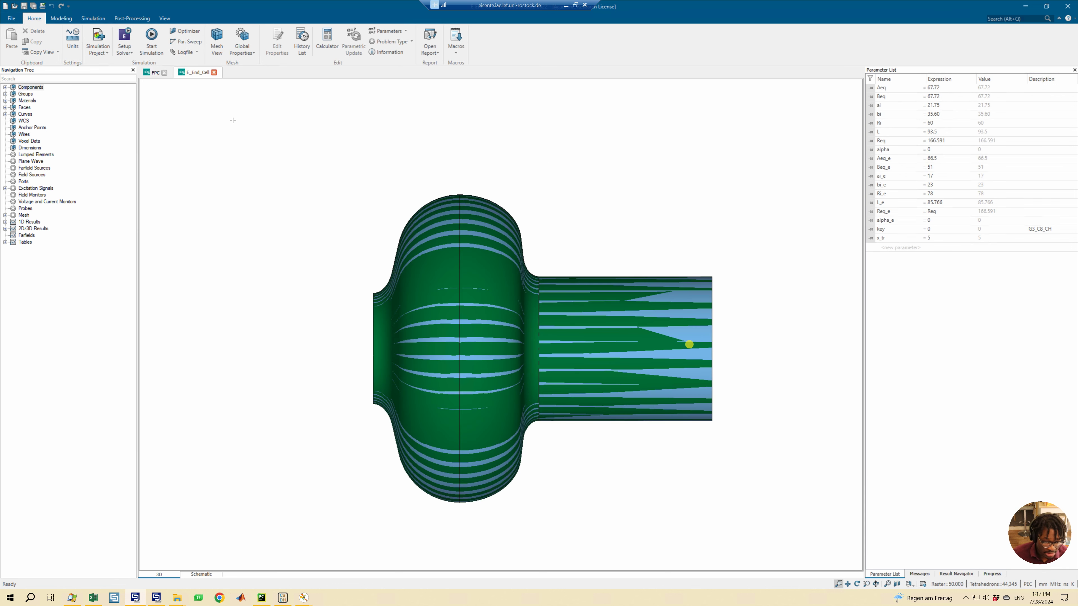
pyautogui.click(156, 73)
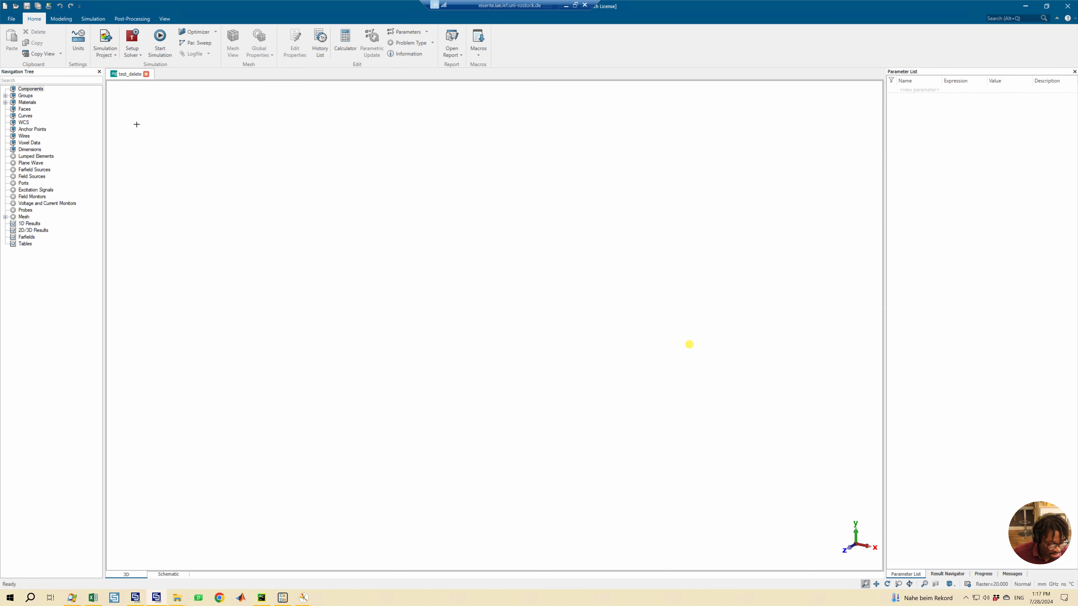
# Open the recent project E_C3795v2_4DQW_1FPC_2_700_1250.cst and view the cavity assembly from the side.
pyautogui.click(11, 19)
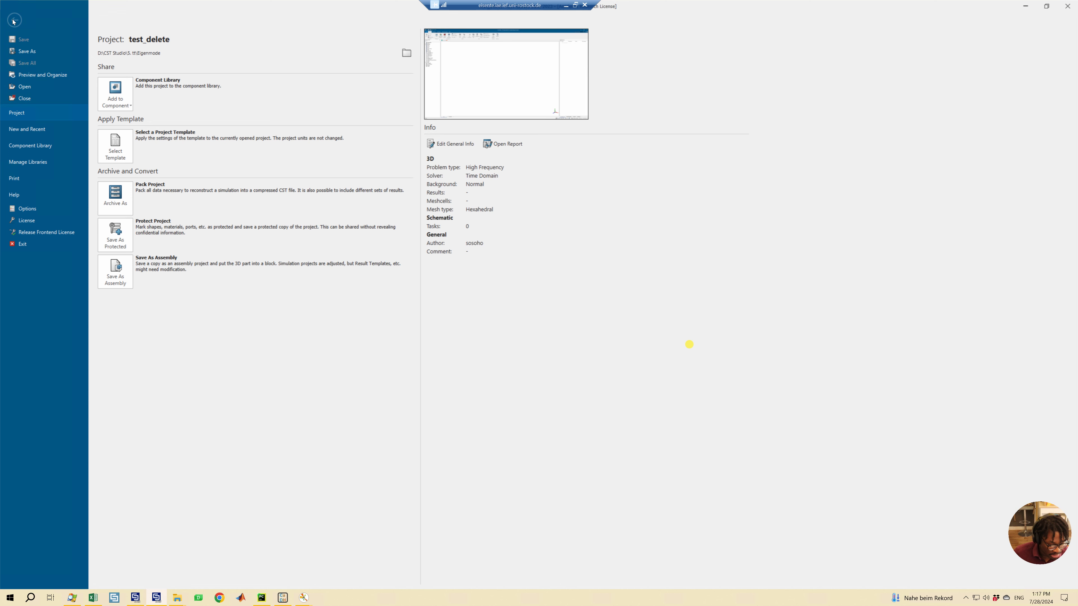
pyautogui.click(35, 129)
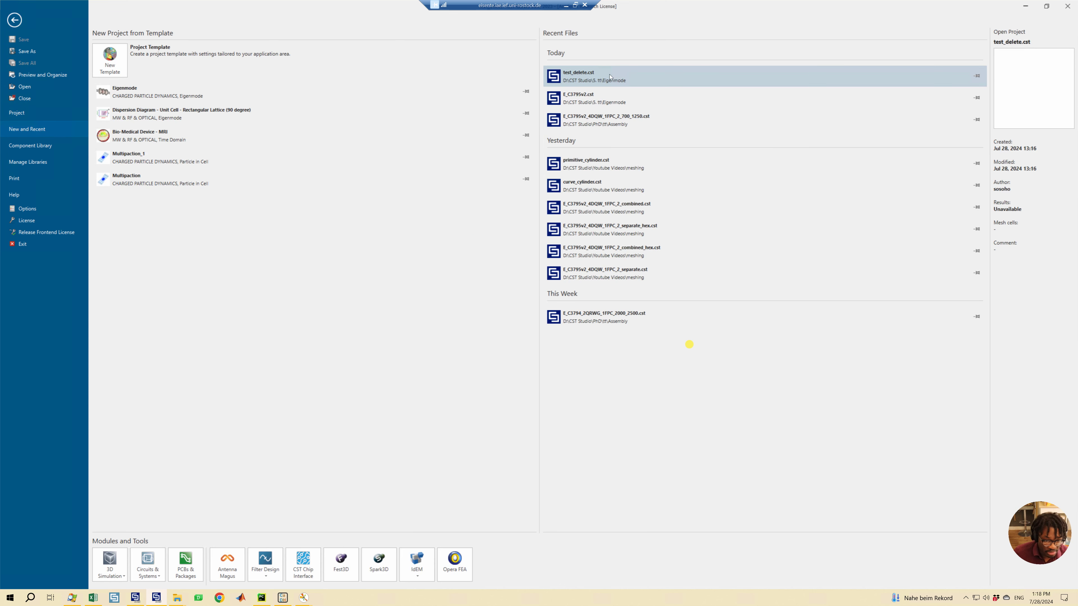
pyautogui.click(585, 119)
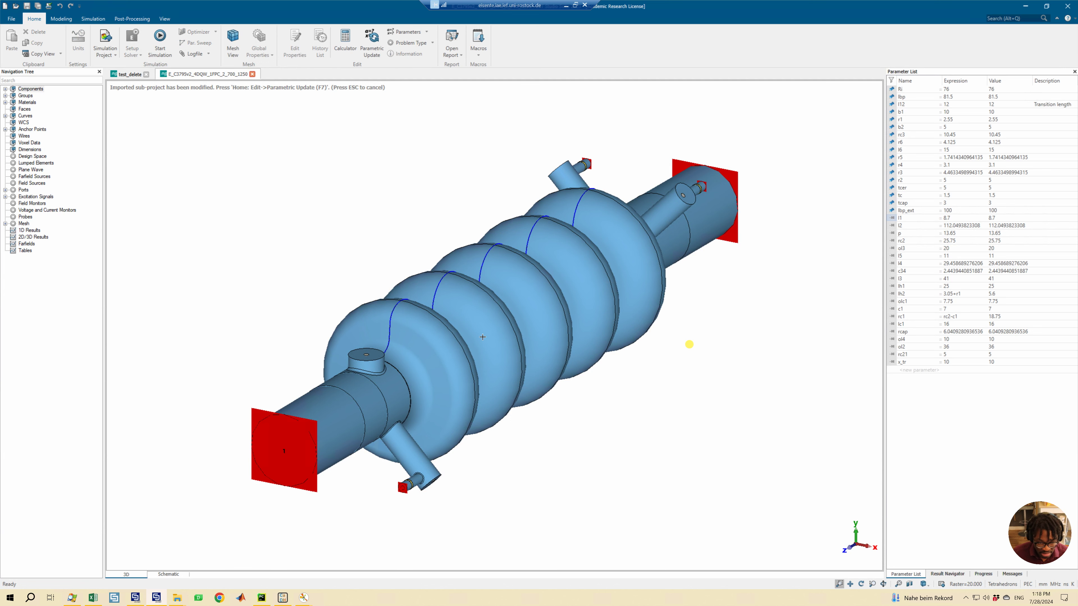
pyautogui.moveTo(449, 324); pyautogui.dragTo(407, 400)
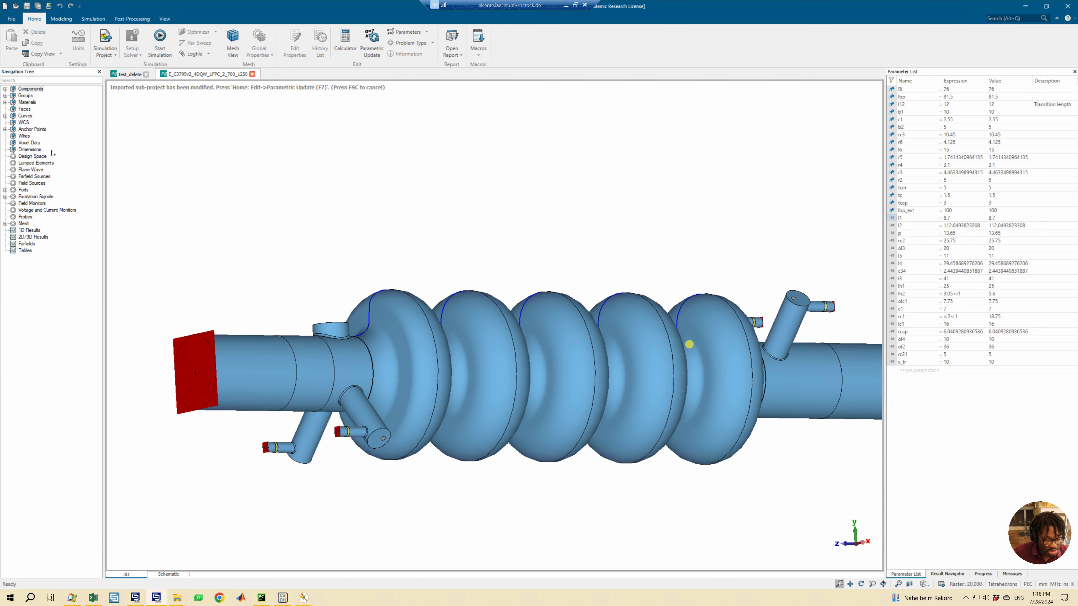
# Open the external project behind solid2 in E_C3795v2/component1 through the solid's history tree.
pyautogui.click(5, 89)
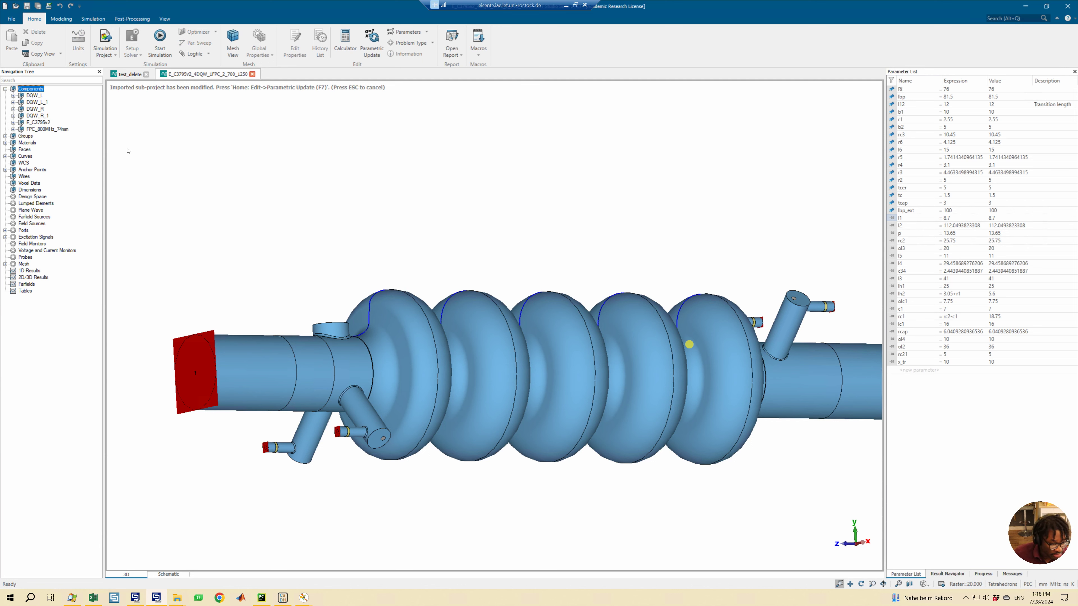
pyautogui.click(13, 122)
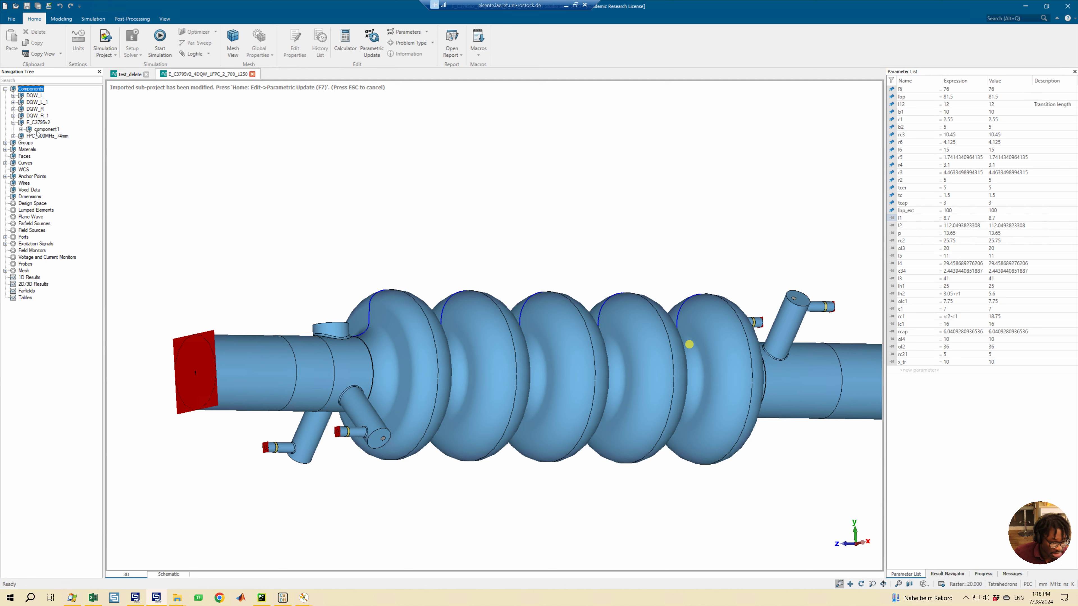
pyautogui.click(21, 129)
pyautogui.click(52, 135)
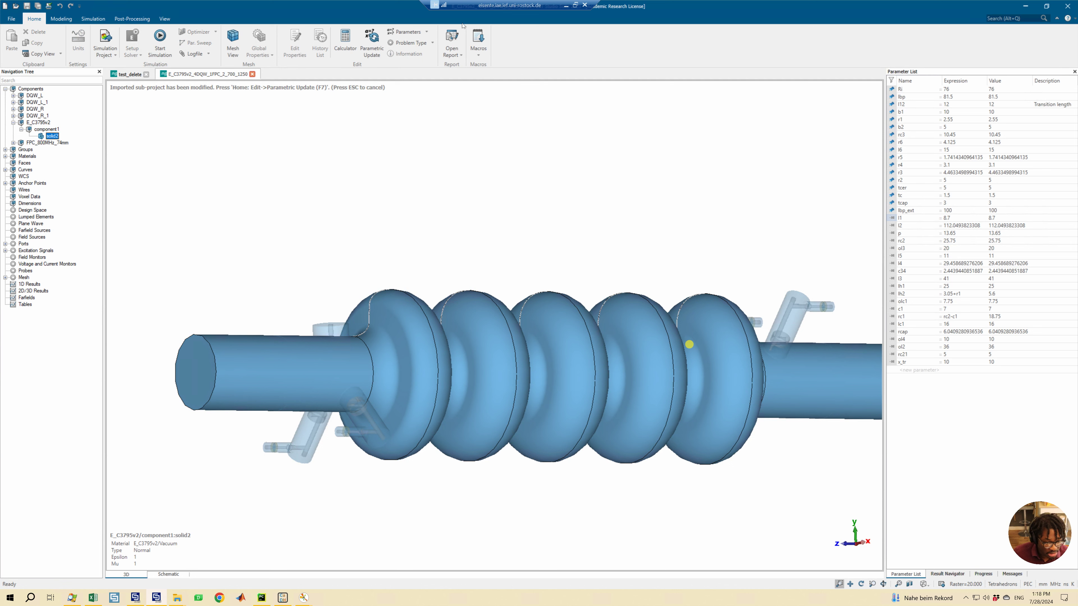
pyautogui.click(320, 130)
pyautogui.press('Escape')
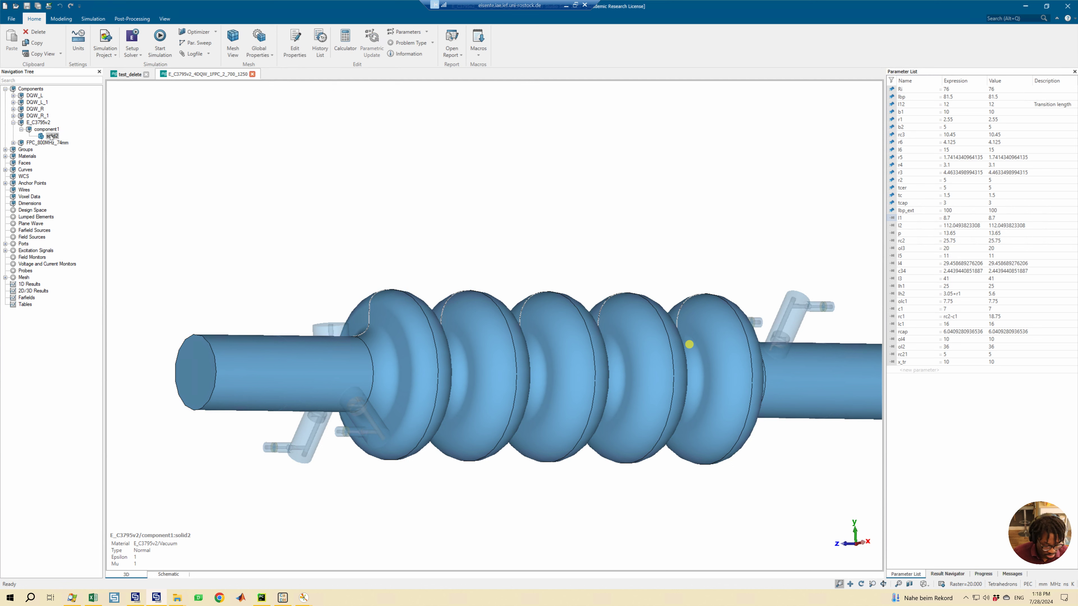
pyautogui.doubleClick(51, 136)
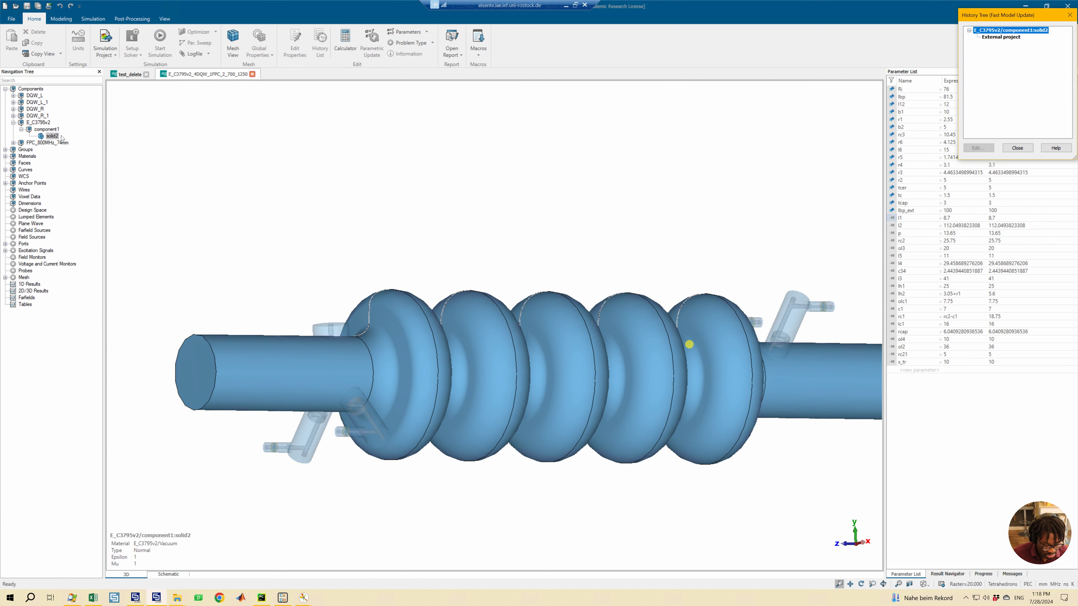
pyautogui.doubleClick(1001, 37)
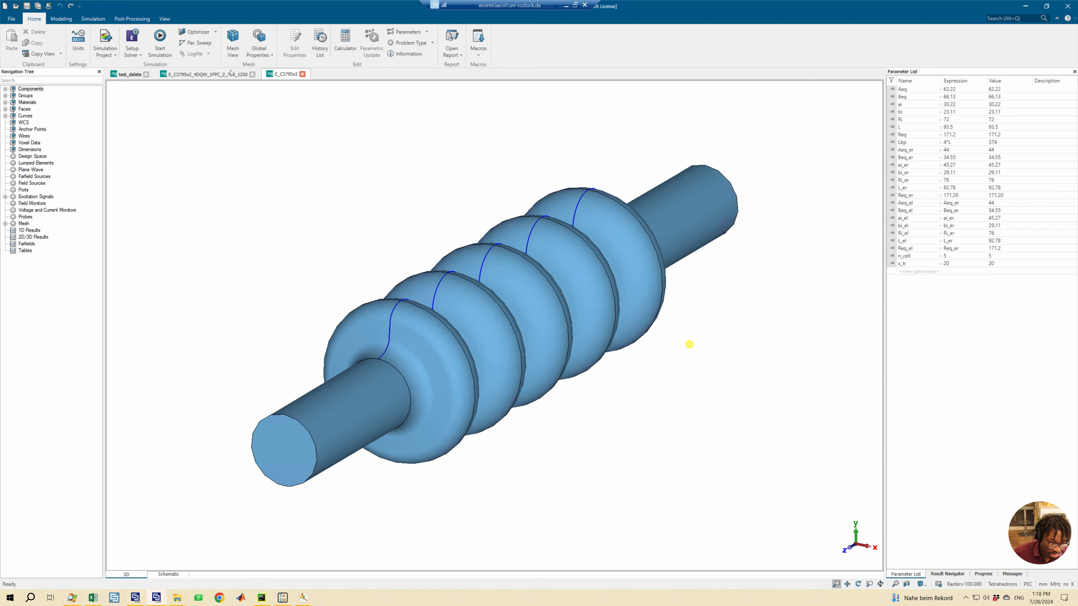
# Close the E_C3795v2 sub-project and the E_C3795v2_4DQW_1FPC_2_700_1250 assembly project.
pyautogui.click(221, 75)
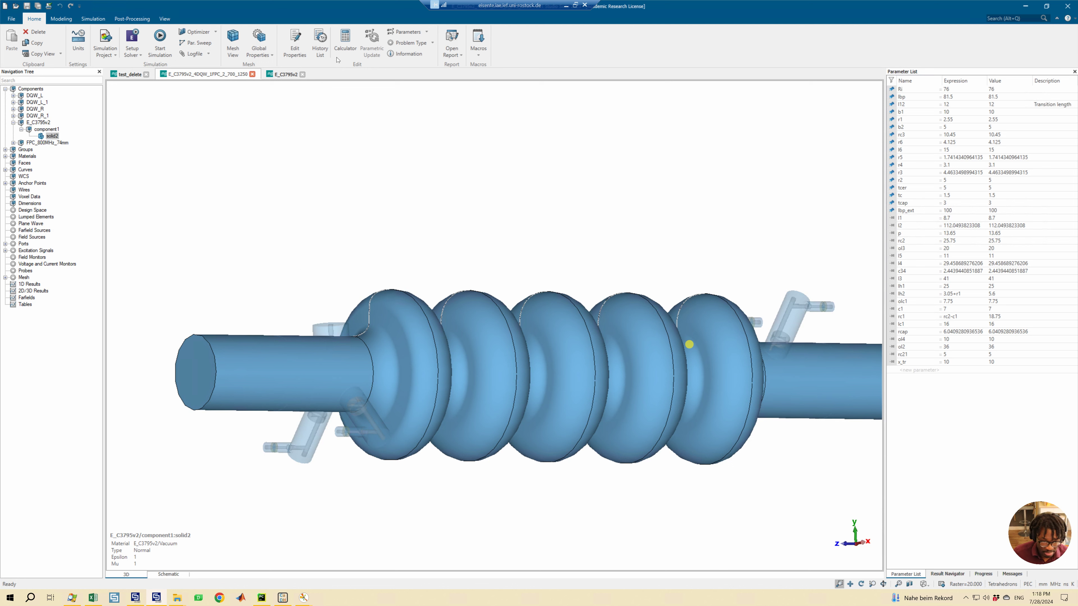
pyautogui.click(302, 75)
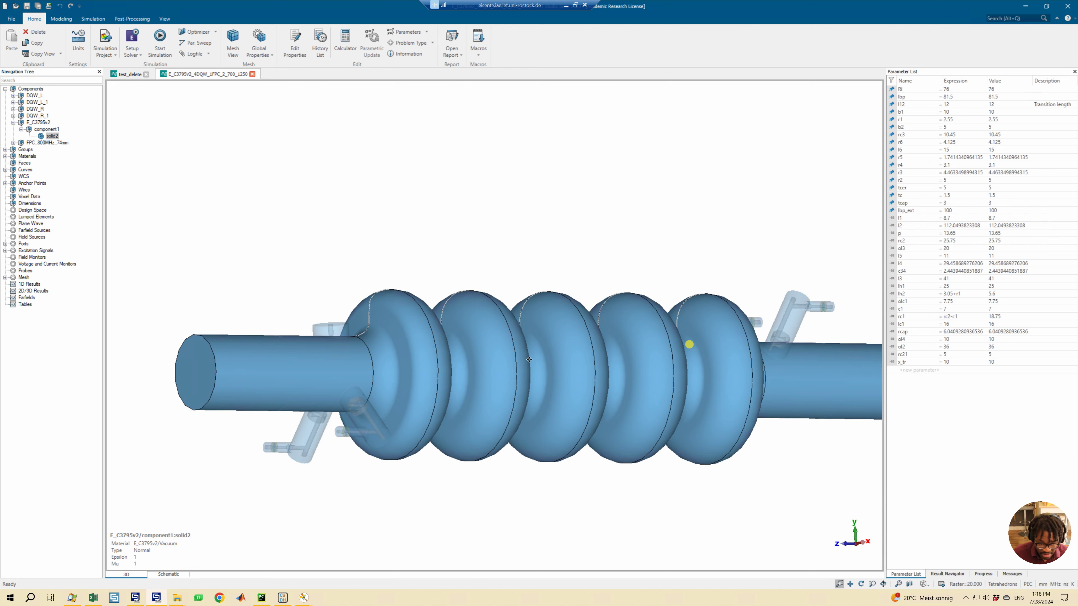
pyautogui.moveTo(440, 371); pyautogui.dragTo(403, 337, button='middle')
pyautogui.moveTo(422, 311); pyautogui.dragTo(323, 251)
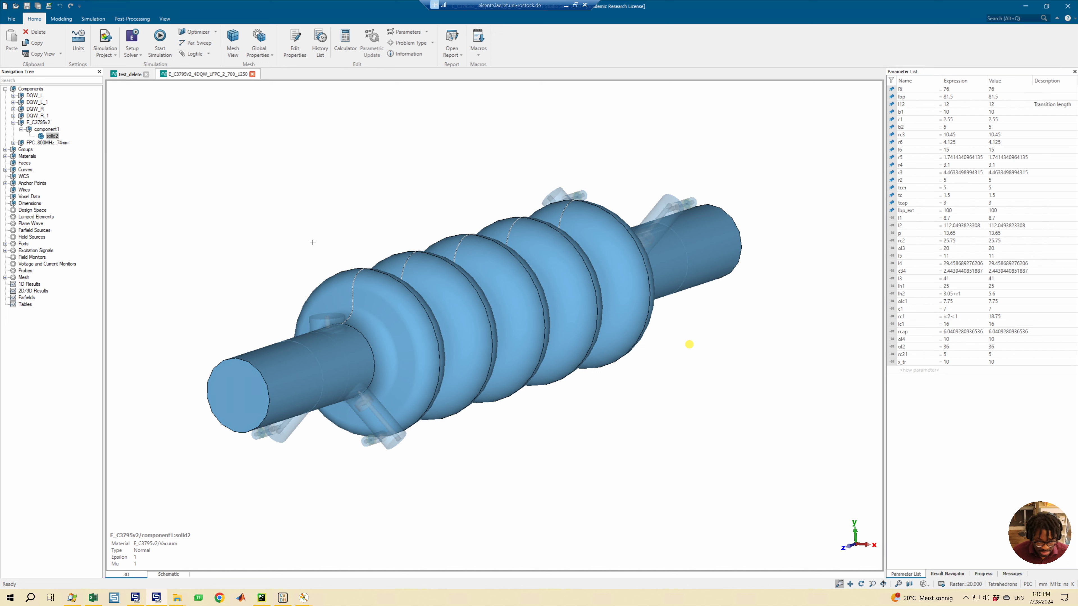
pyautogui.click(253, 75)
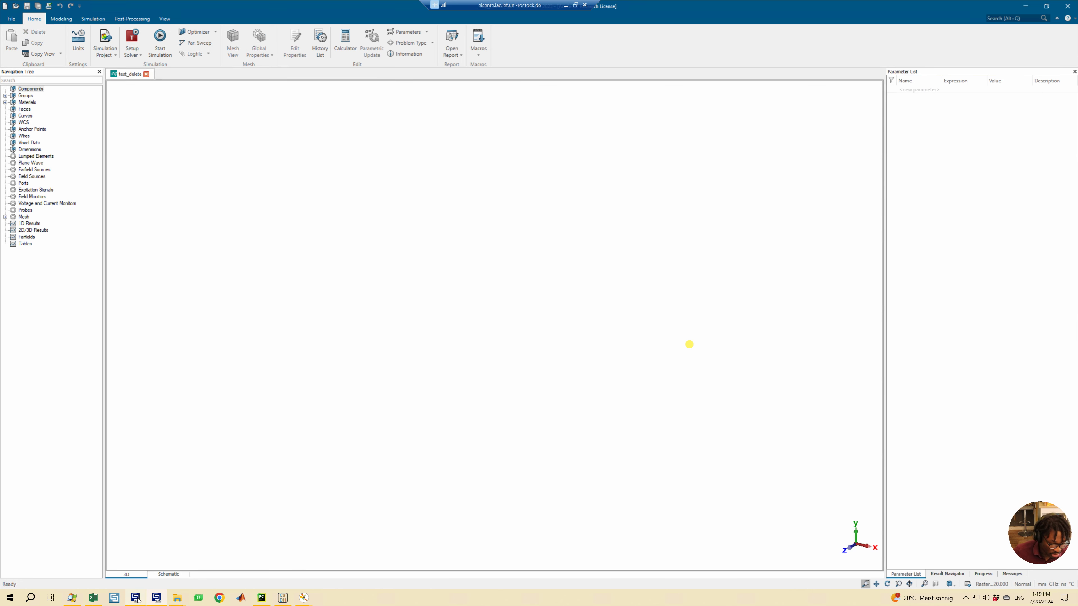
# Switch to the CST window holding the FPC project and examine the coupler model from several angles.
pyautogui.moveTo(137, 601)
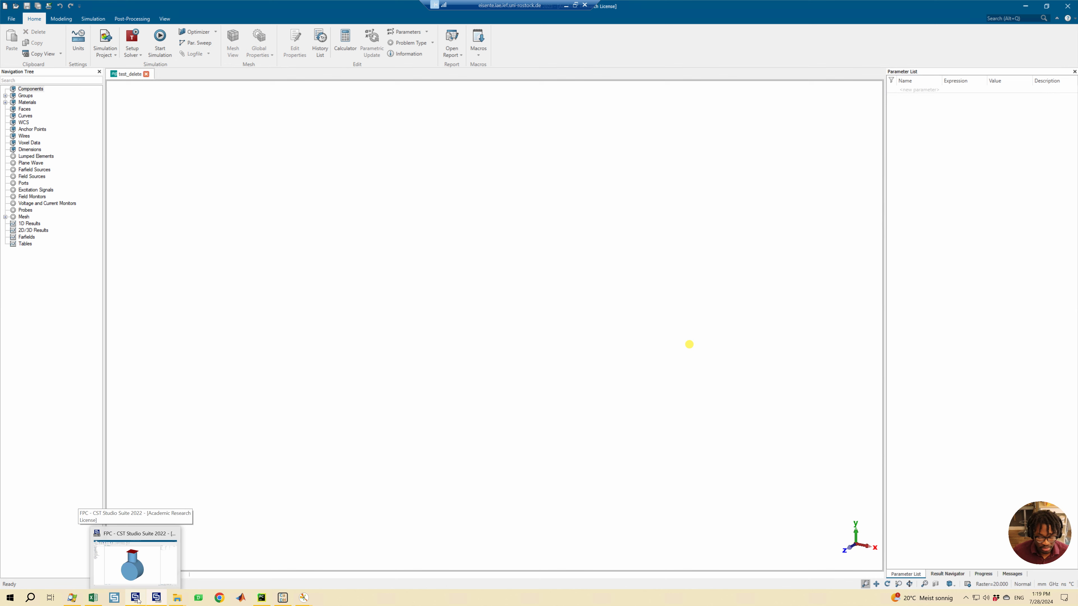
pyautogui.click(138, 600)
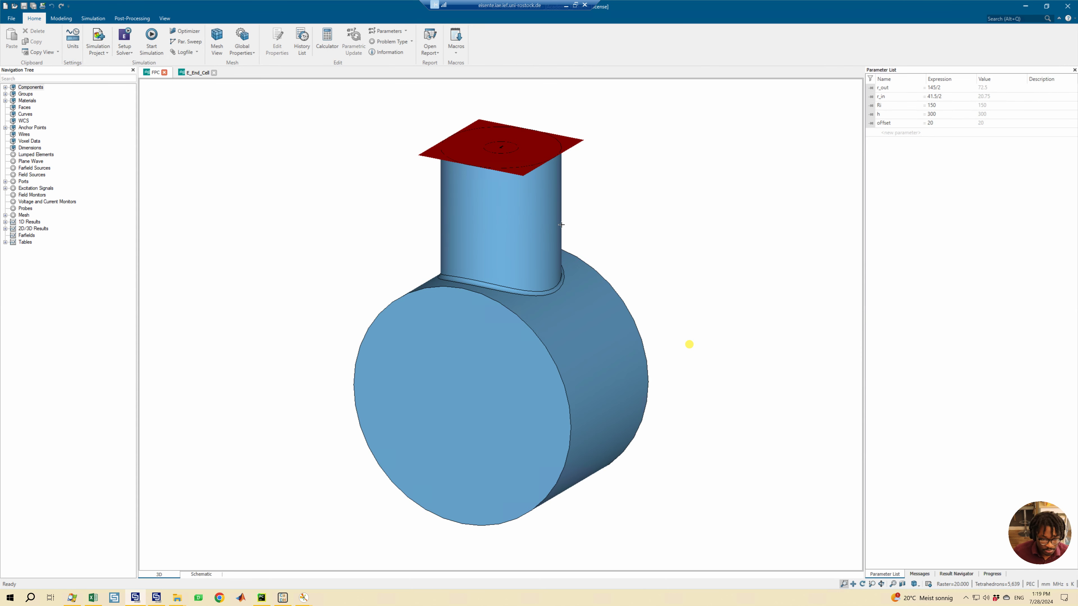
pyautogui.moveTo(528, 292); pyautogui.dragTo(468, 314, button='middle')
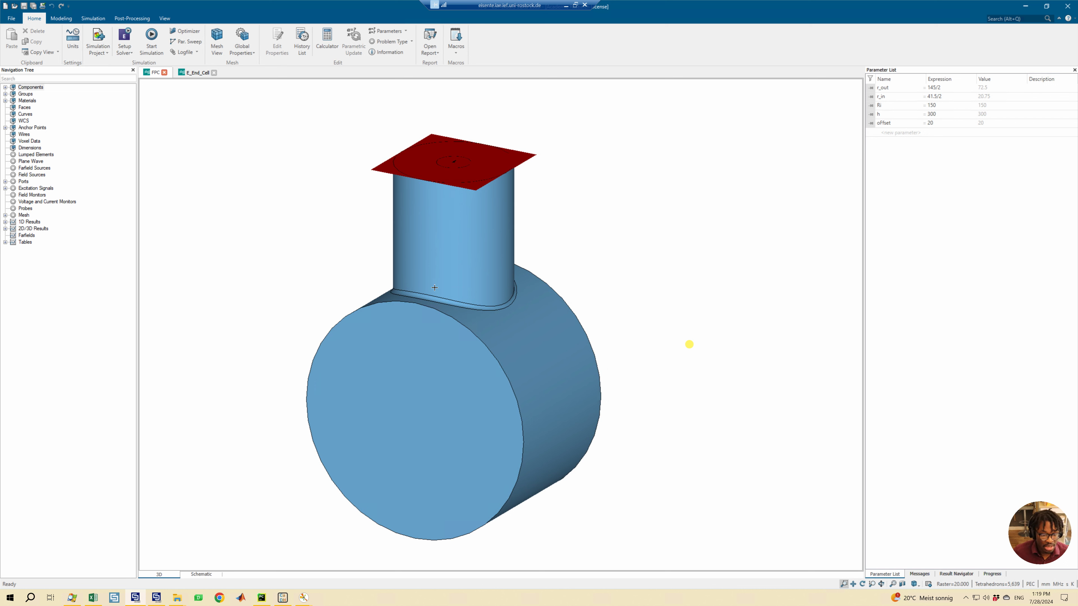
pyautogui.moveTo(431, 283)
pyautogui.mouseDown()
pyautogui.moveTo(505, 298)
pyautogui.moveTo(612, 264)
pyautogui.mouseUp()
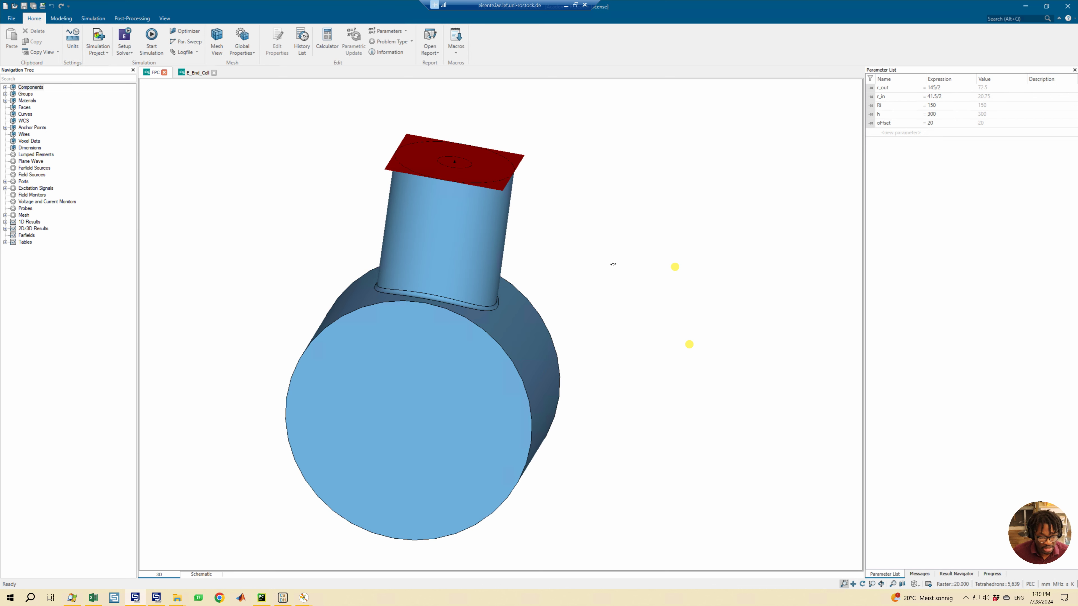
pyautogui.moveTo(547, 282); pyautogui.dragTo(356, 311)
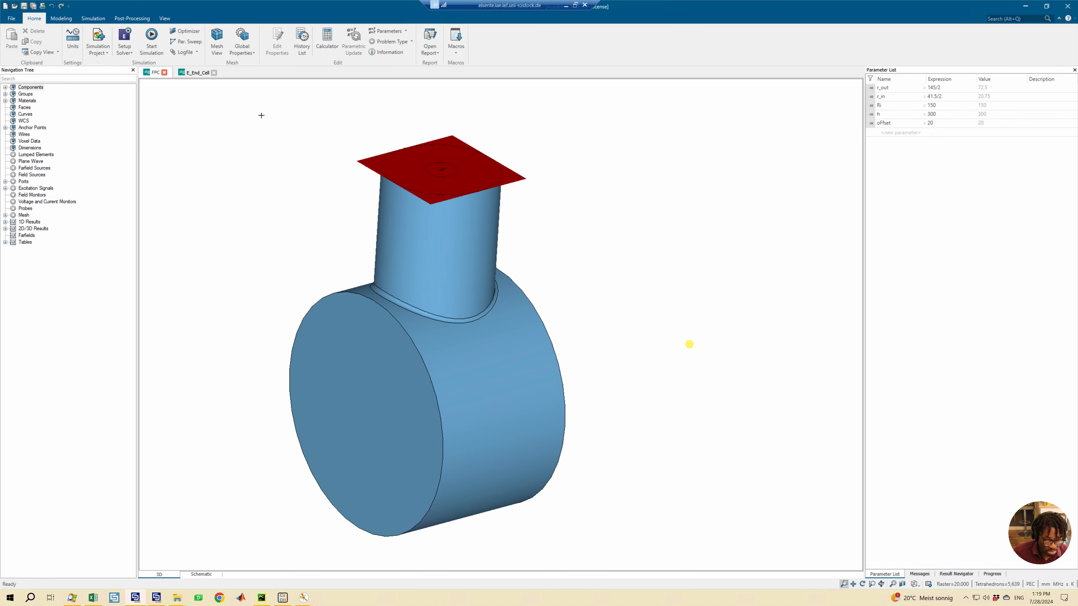
# Open the FPC project's history list, show its expert mode options and review the recorded modelling operations.
pyautogui.click(303, 44)
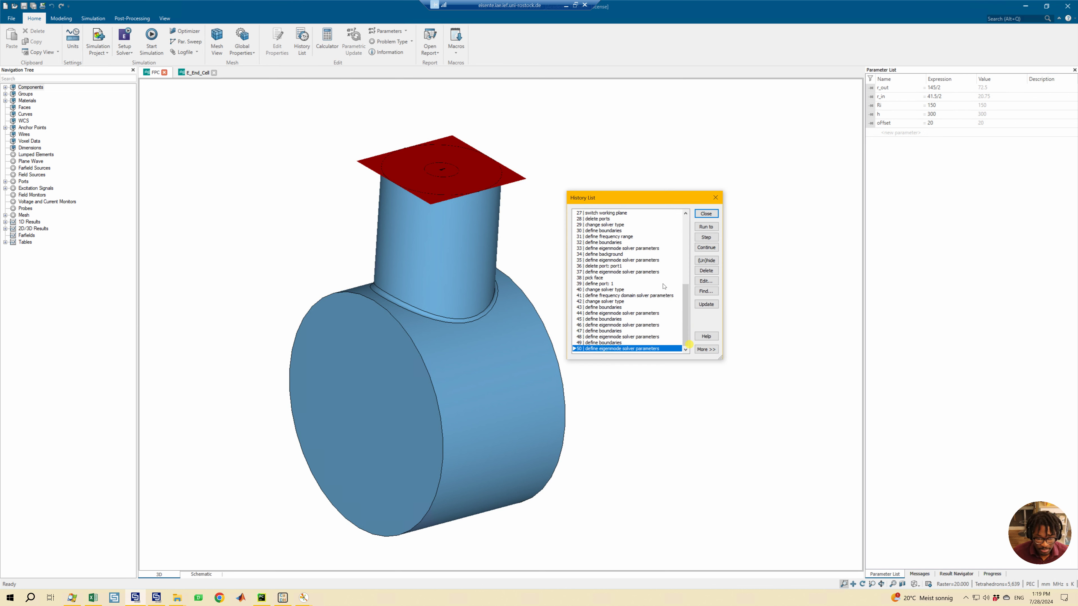
pyautogui.moveTo(685, 309)
pyautogui.mouseDown()
pyautogui.moveTo(685, 215)
pyautogui.moveTo(685, 318)
pyautogui.mouseUp()
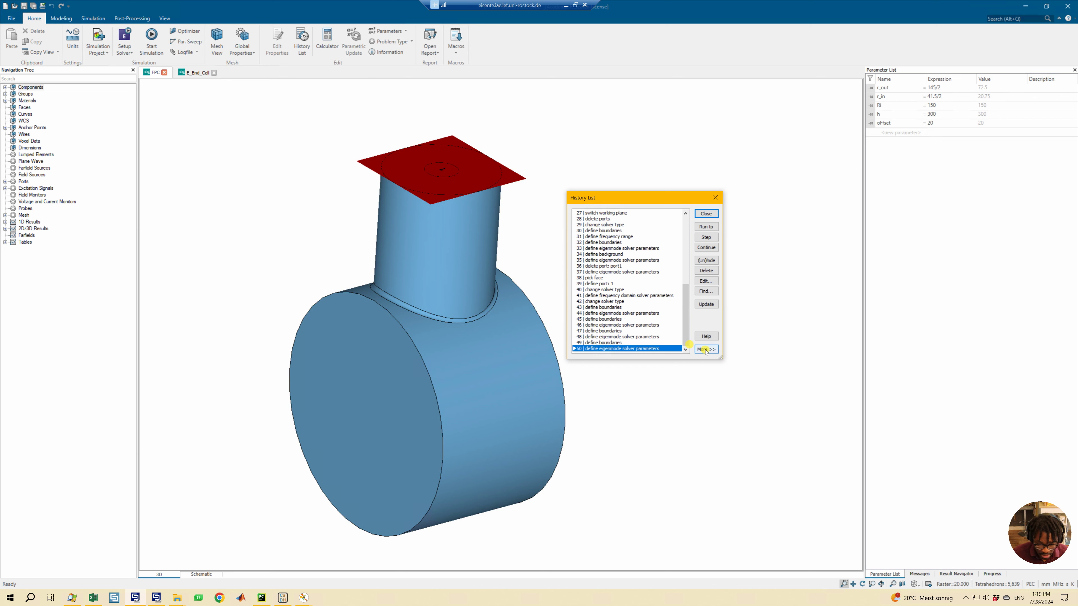
pyautogui.click(705, 349)
pyautogui.moveTo(620, 197); pyautogui.dragTo(568, 156)
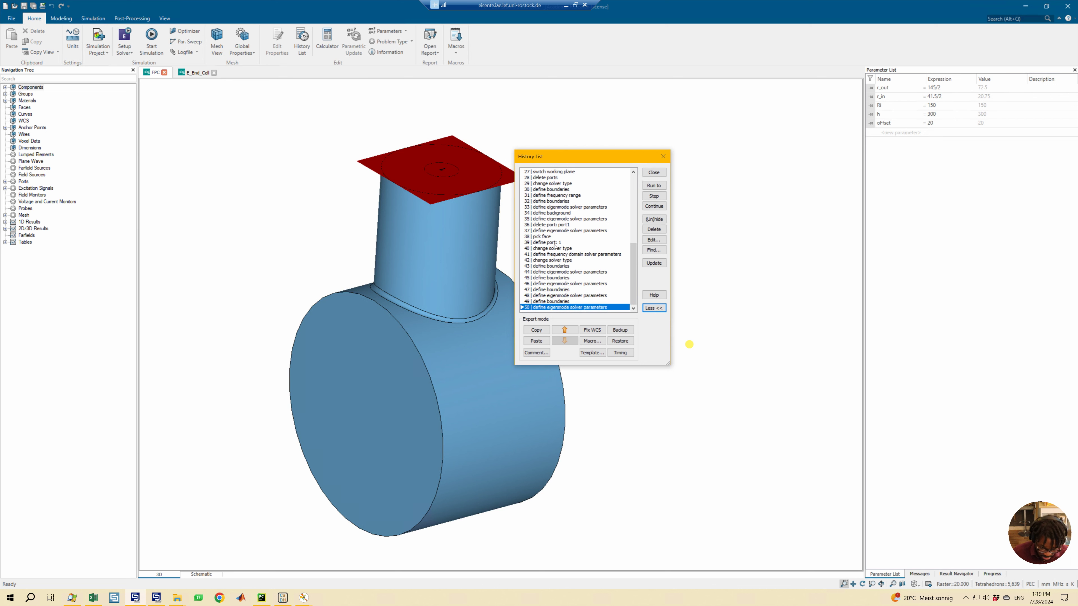
pyautogui.scroll(2, 559, 247)
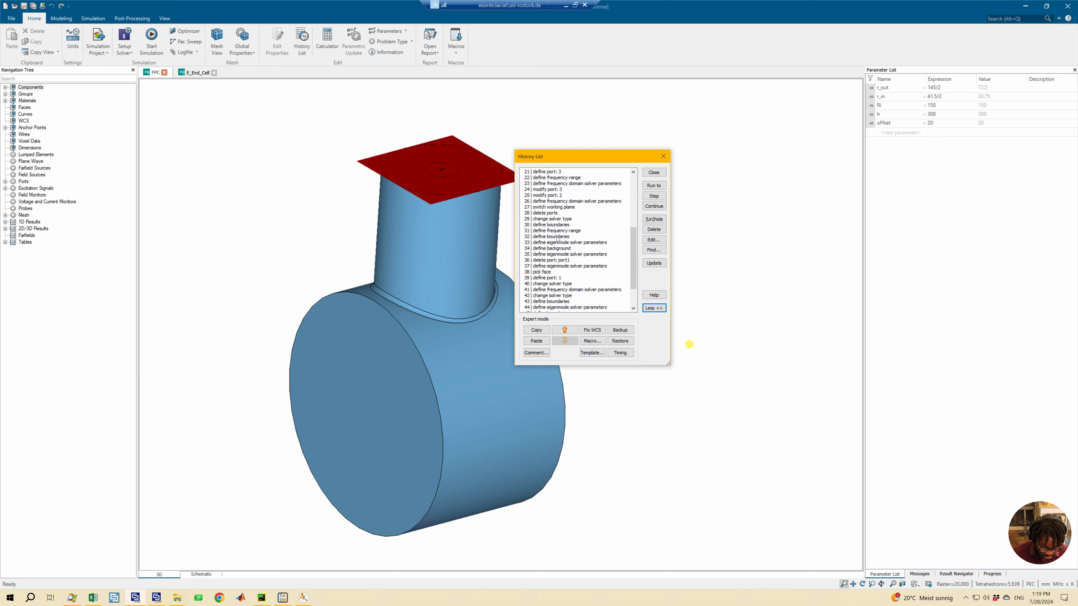
pyautogui.scroll(-2, 554, 238)
pyautogui.scroll(3, 556, 219)
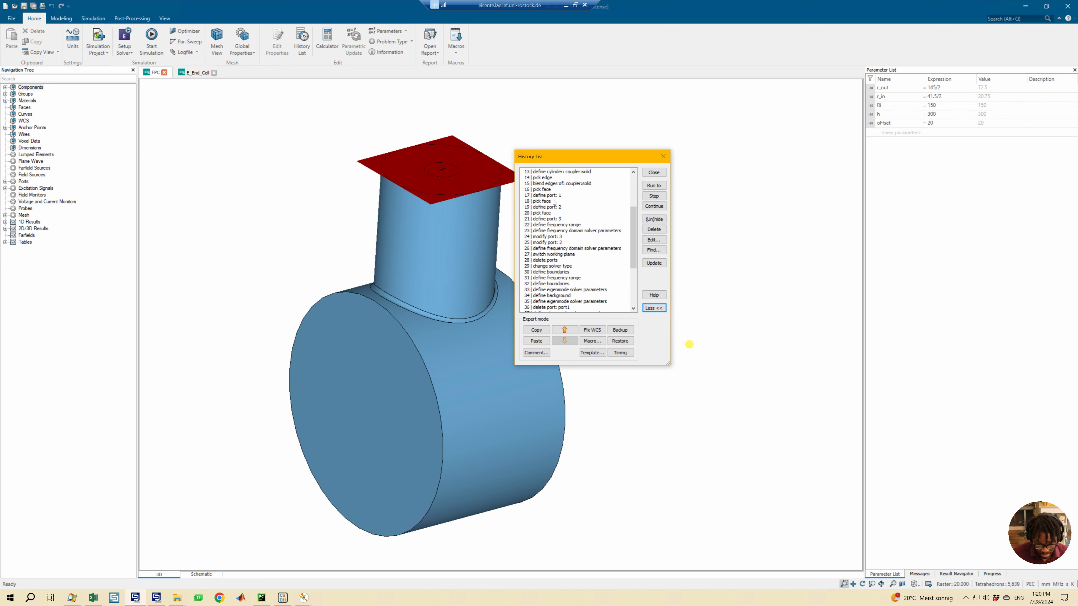
pyautogui.scroll(-3, 551, 289)
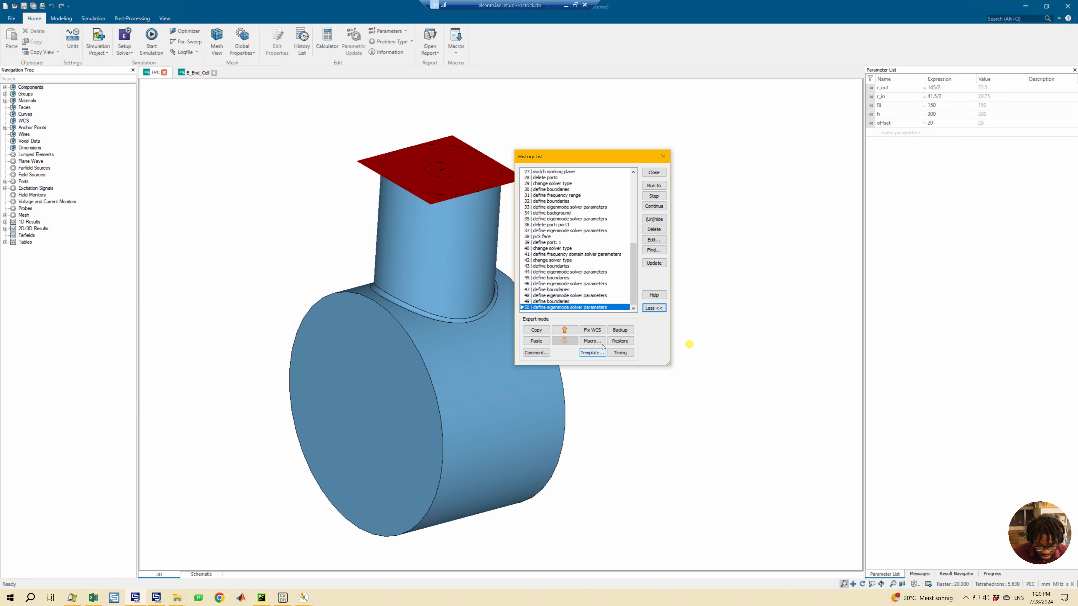
pyautogui.click(588, 340)
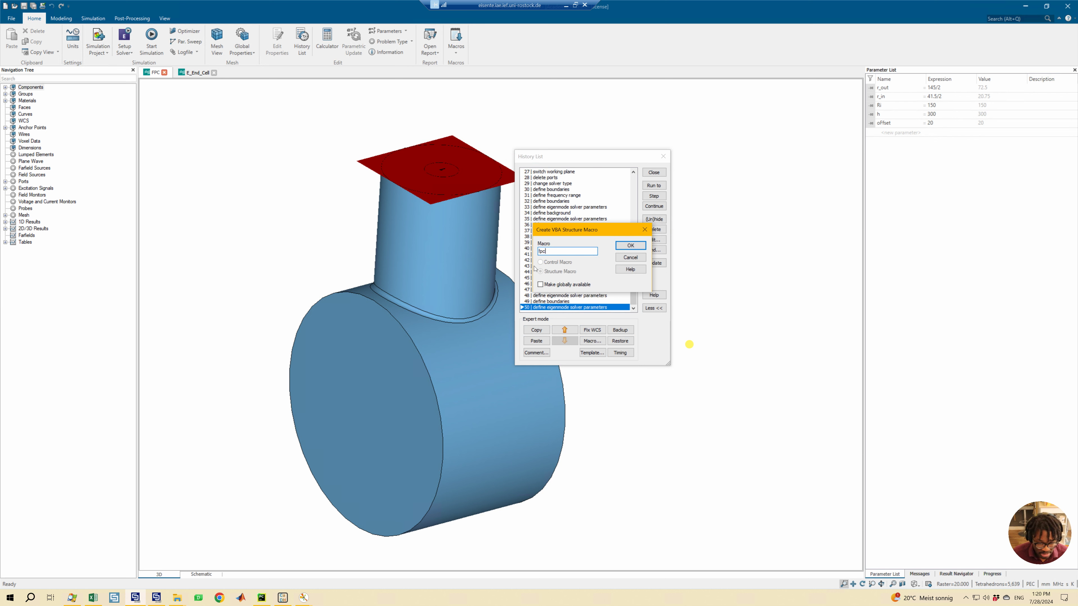
pyautogui.click(540, 284)
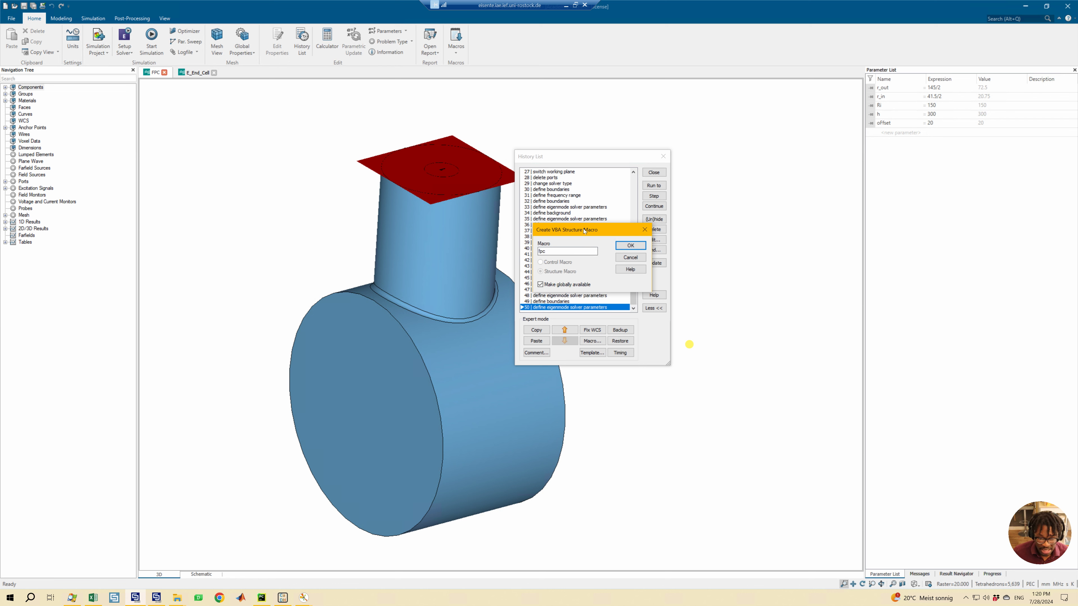
pyautogui.moveTo(584, 230); pyautogui.dragTo(718, 245)
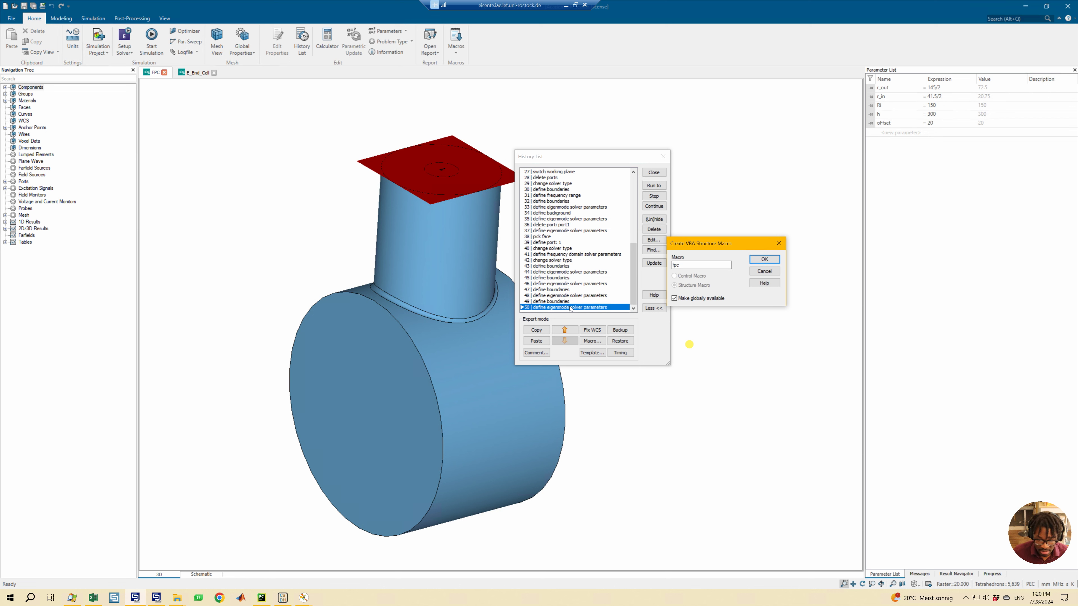
pyautogui.click(758, 270)
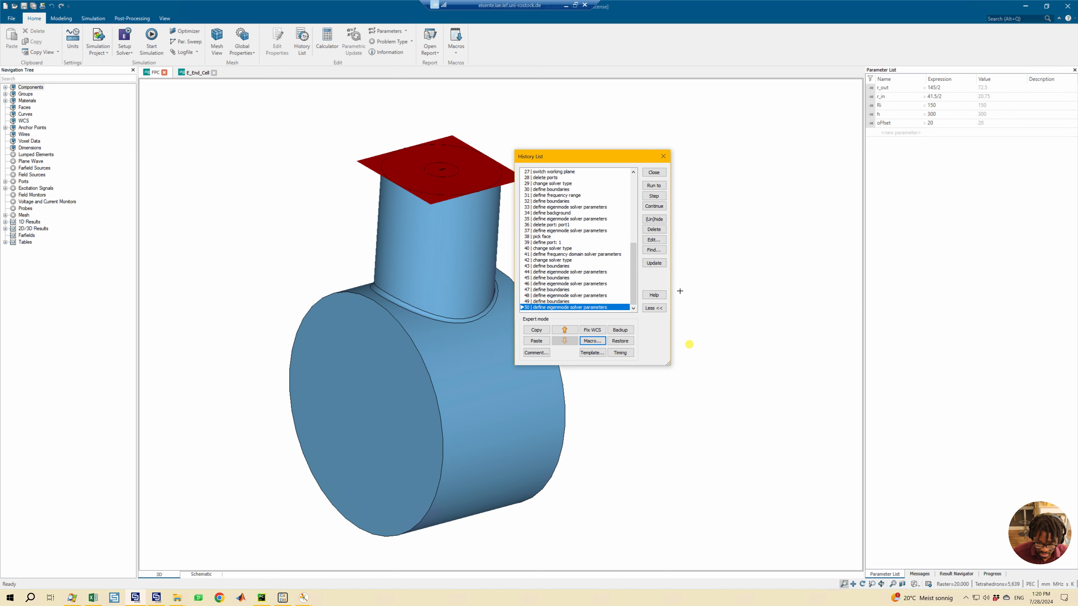
# Create a VBA structure macro named fpc from all entries of the FPC history list, overwriting the existing macro of that name.
pyautogui.moveTo(635, 279); pyautogui.dragTo(633, 204)
pyautogui.click(560, 172)
pyautogui.scroll(-9, 577, 222)
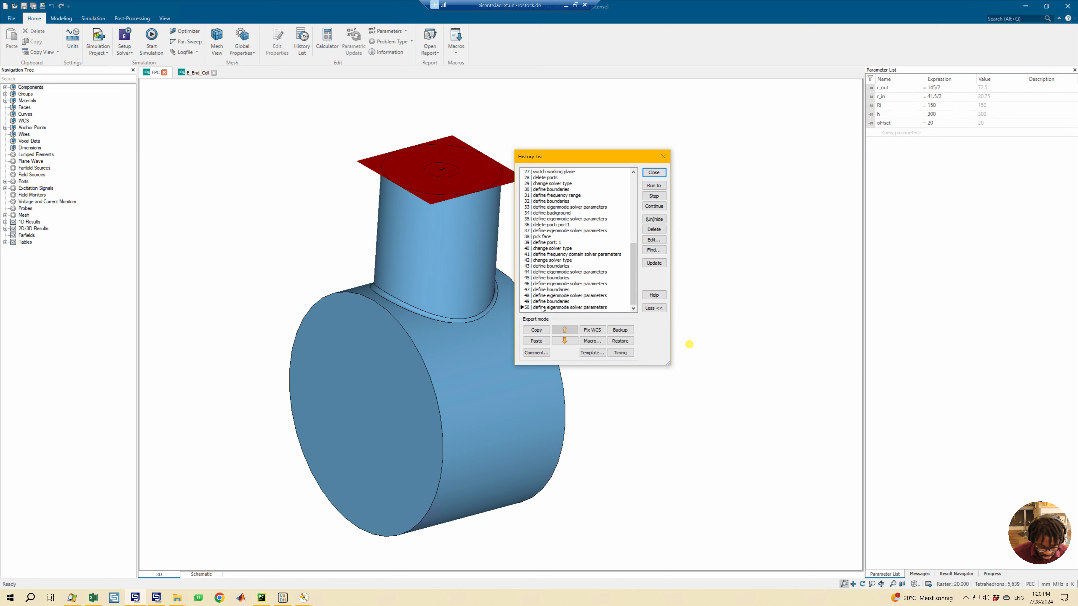
pyautogui.hotkey('ctrl', 'a')
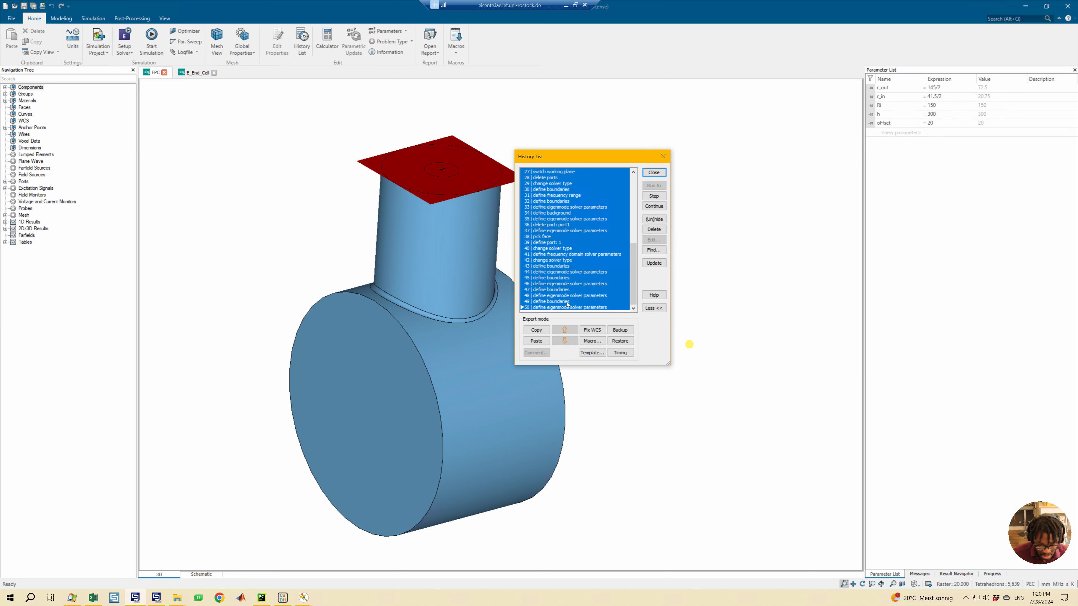
pyautogui.scroll(9, 565, 204)
pyautogui.scroll(-9, 550, 253)
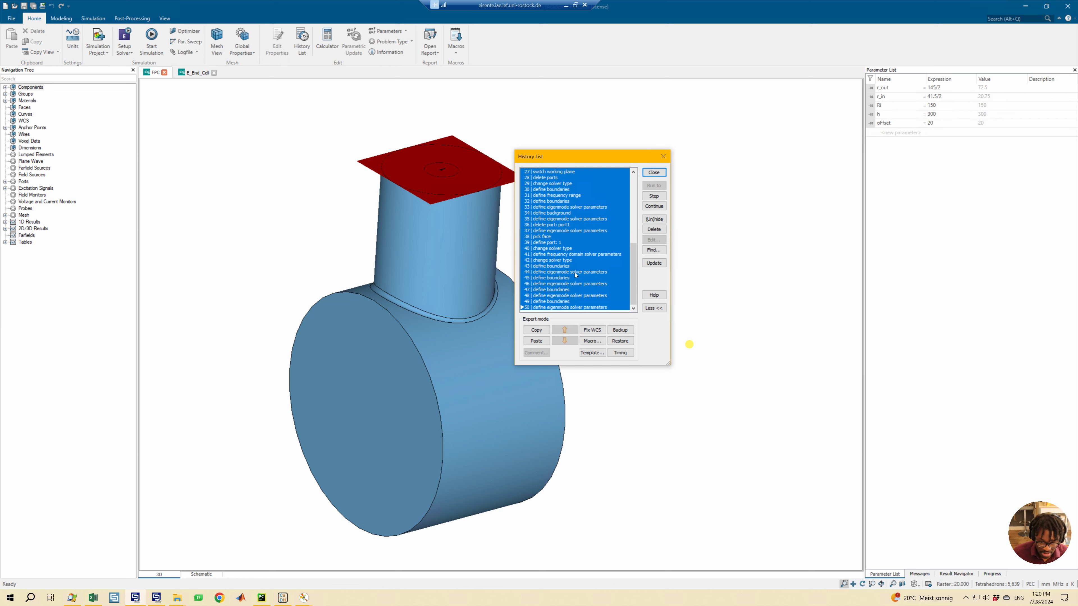
pyautogui.click(593, 341)
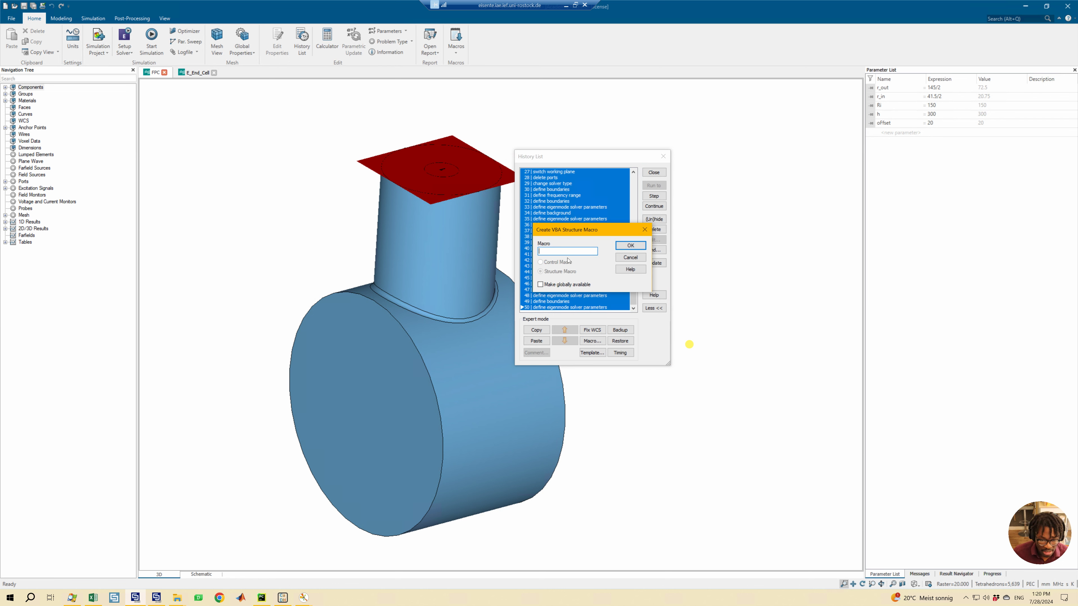
pyautogui.write('fpc')
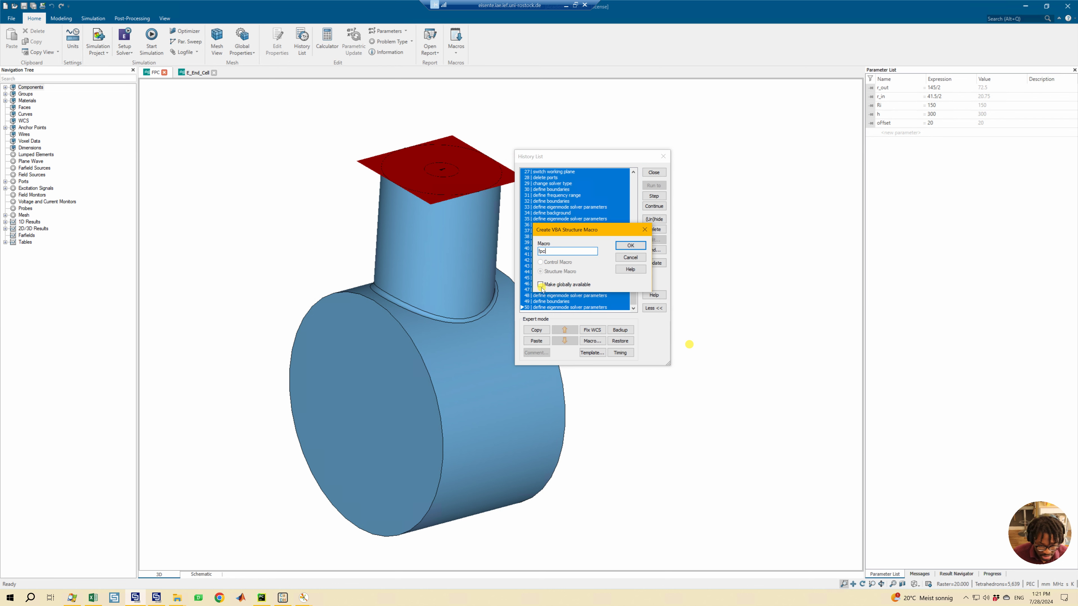
pyautogui.click(630, 246)
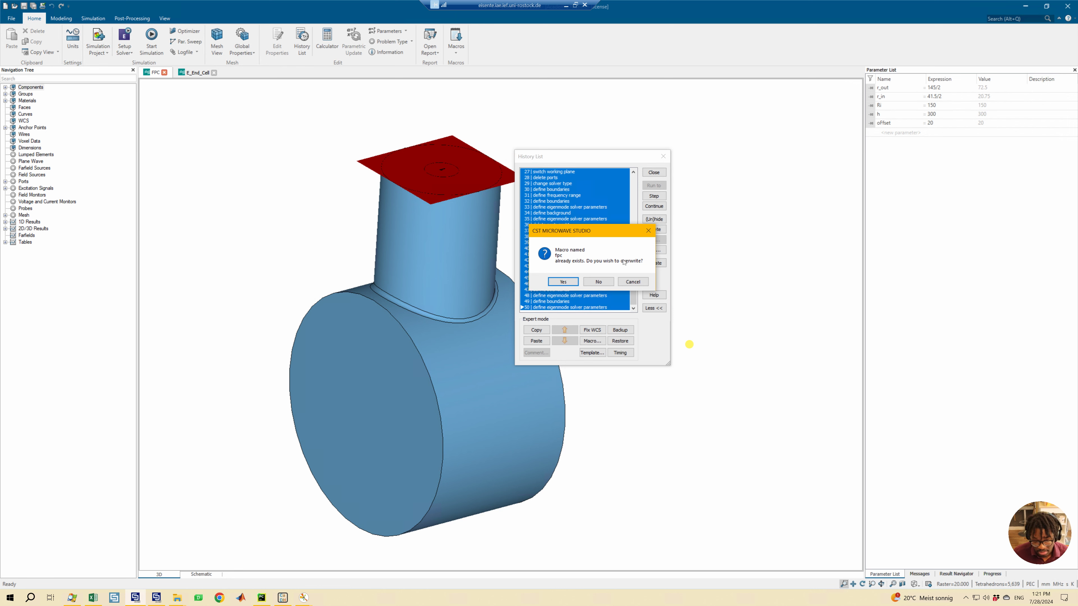
pyautogui.click(563, 282)
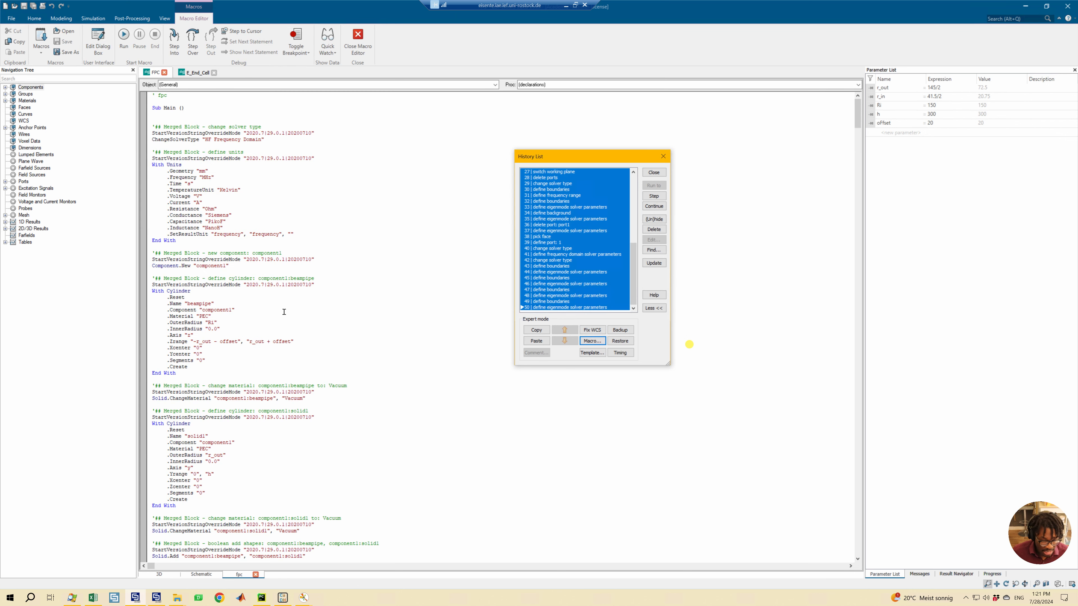
# Review the generated fpc macro code from units to solver settings, and close the history list and the macro.
pyautogui.scroll(-4, 267, 320)
pyautogui.scroll(-17, 267, 321)
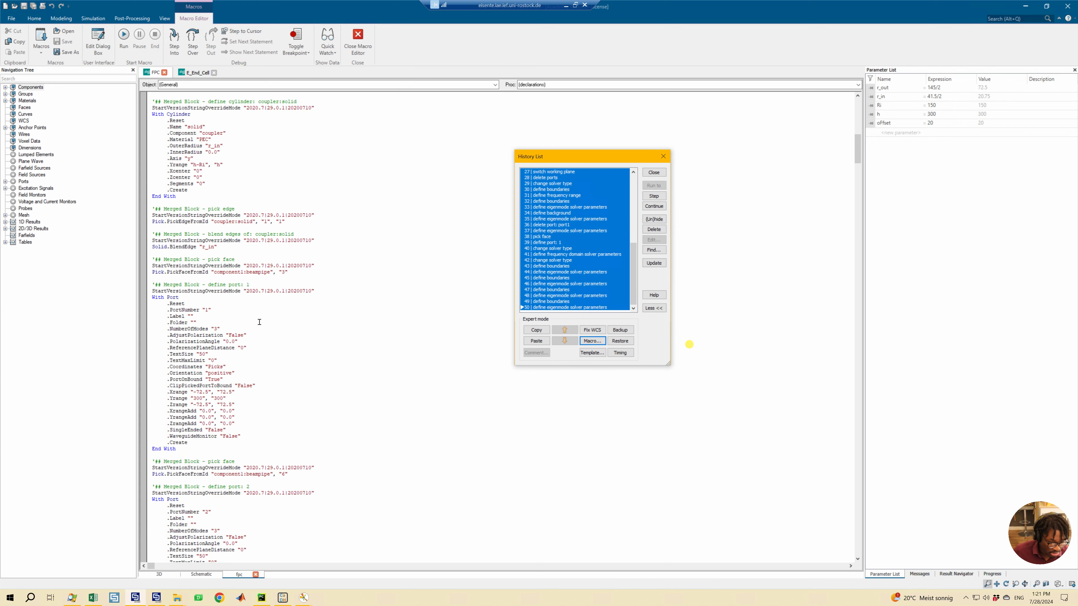
pyautogui.scroll(9, 259, 322)
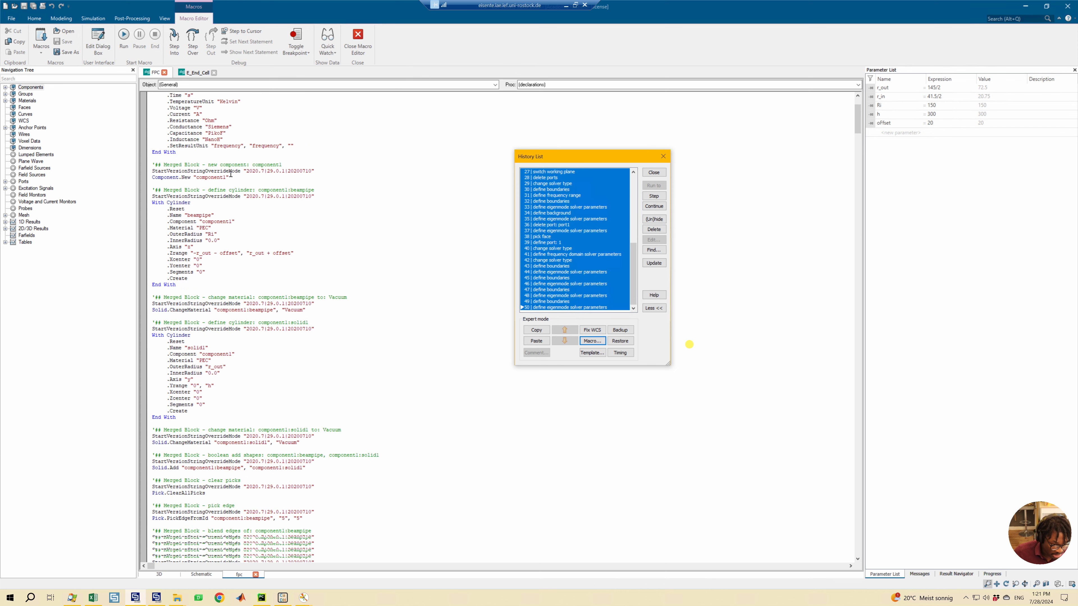
pyautogui.scroll(-20, 224, 192)
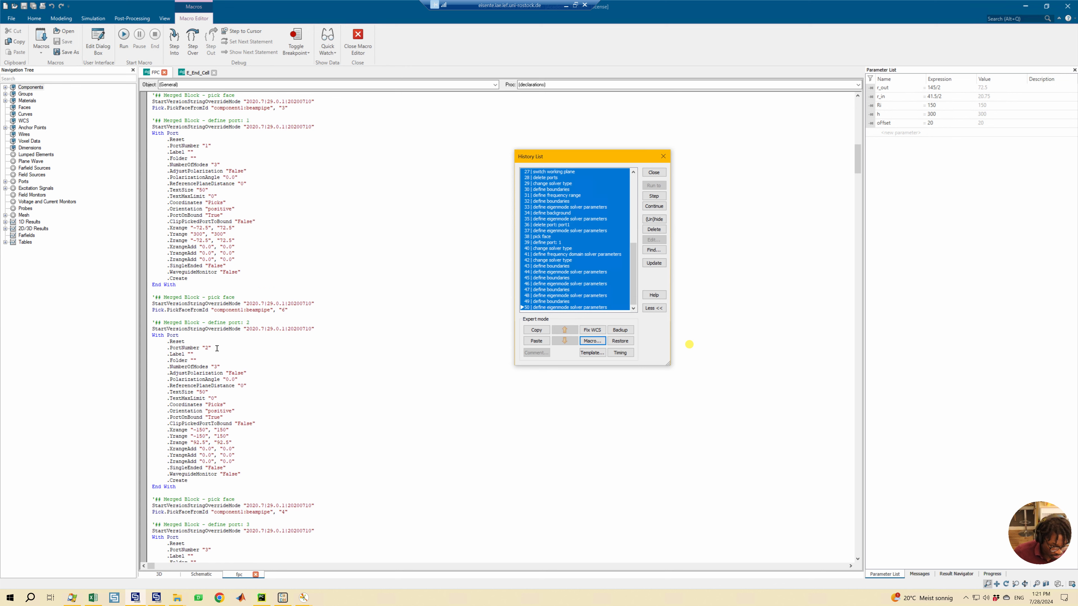
pyautogui.scroll(-11, 218, 377)
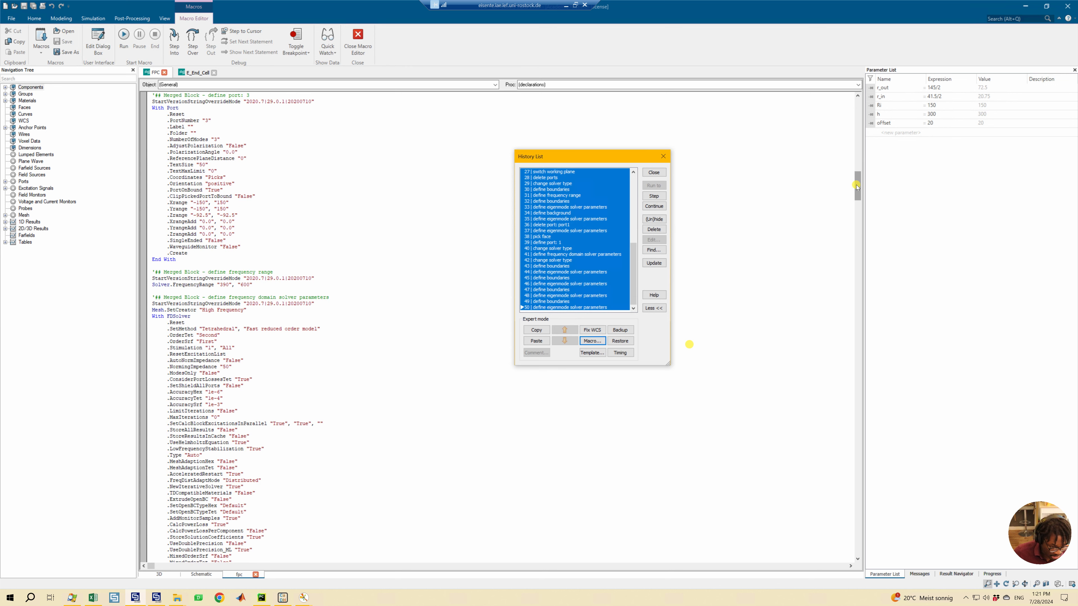
pyautogui.moveTo(856, 187); pyautogui.dragTo(824, 97)
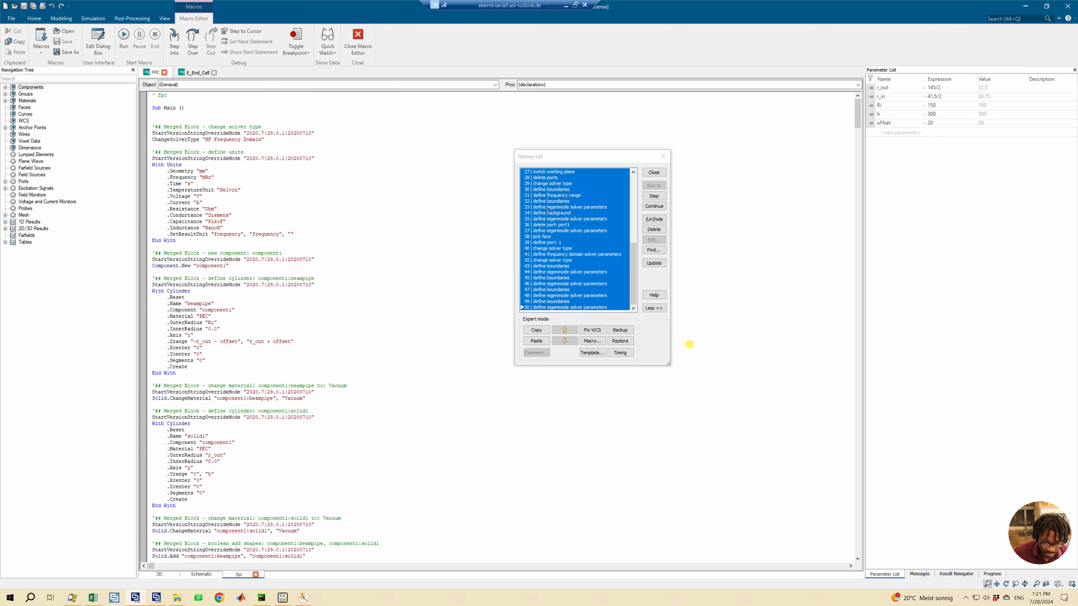
pyautogui.click(663, 156)
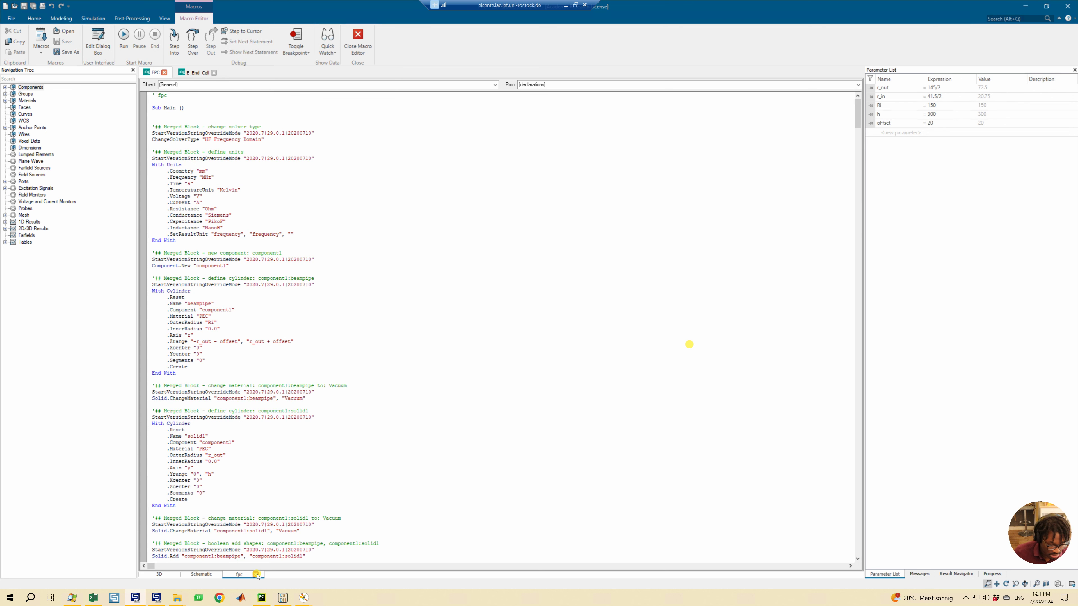
pyautogui.click(256, 575)
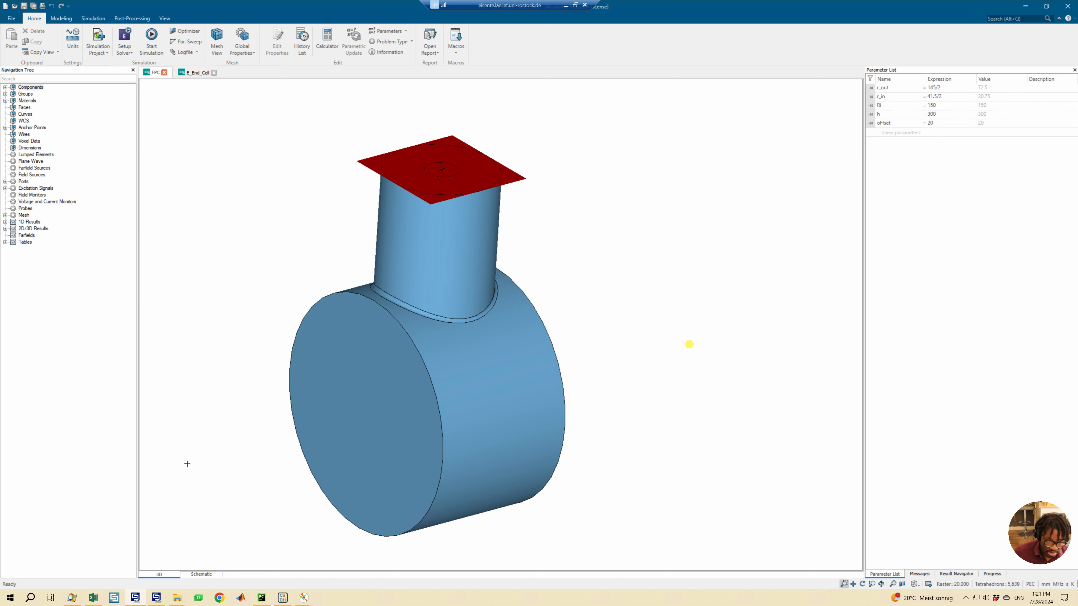
# Switch to the CST window holding test_delete, check its available macros and reopen the test_delete project.
pyautogui.click(154, 598)
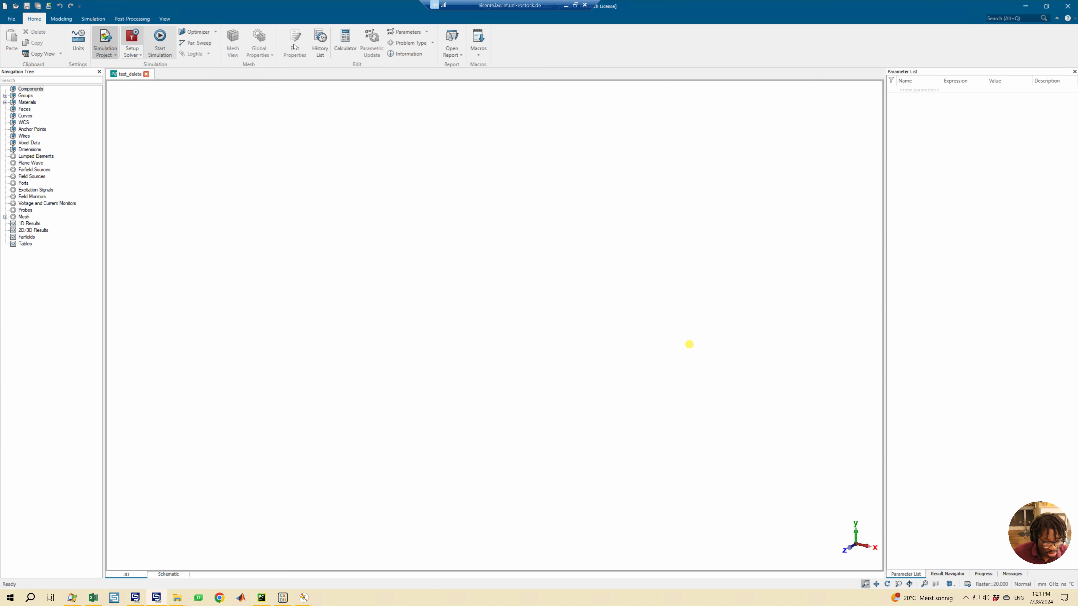
pyautogui.click(479, 43)
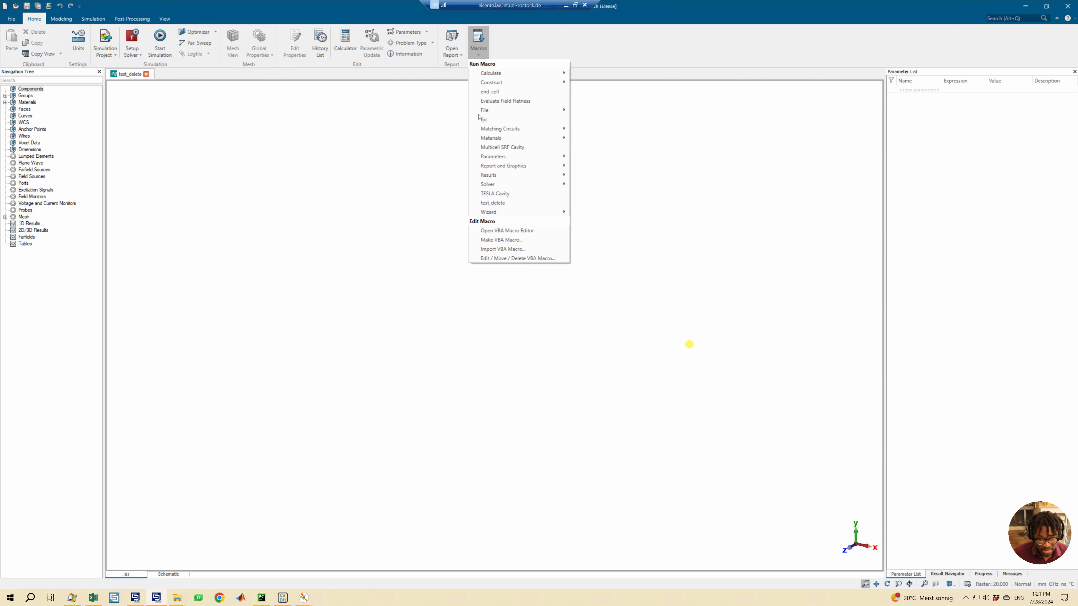
pyautogui.moveTo(485, 110)
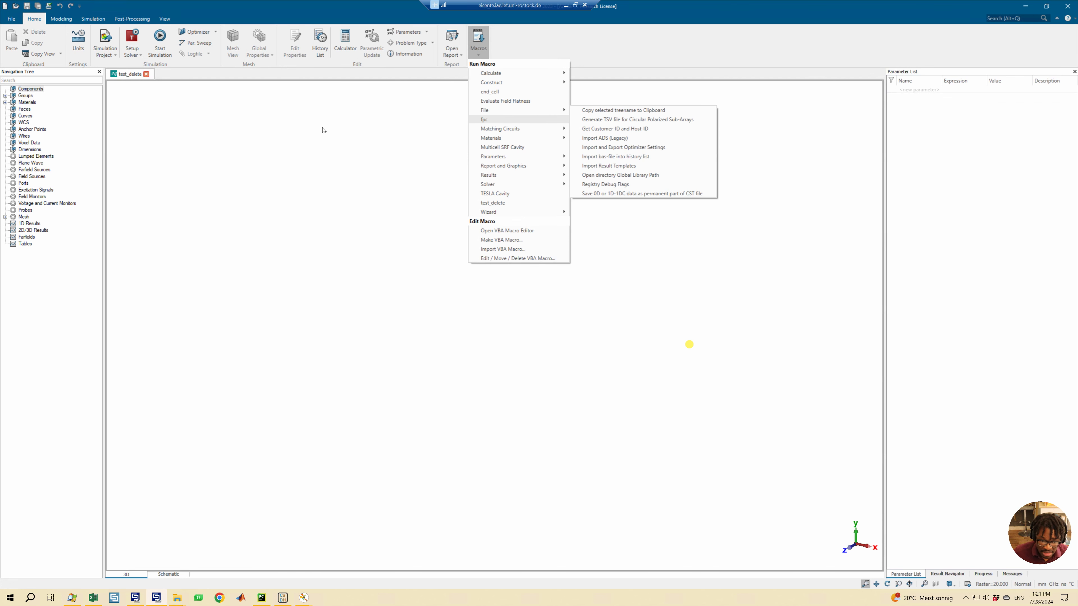
pyautogui.press('Escape')
pyautogui.press('Escape')
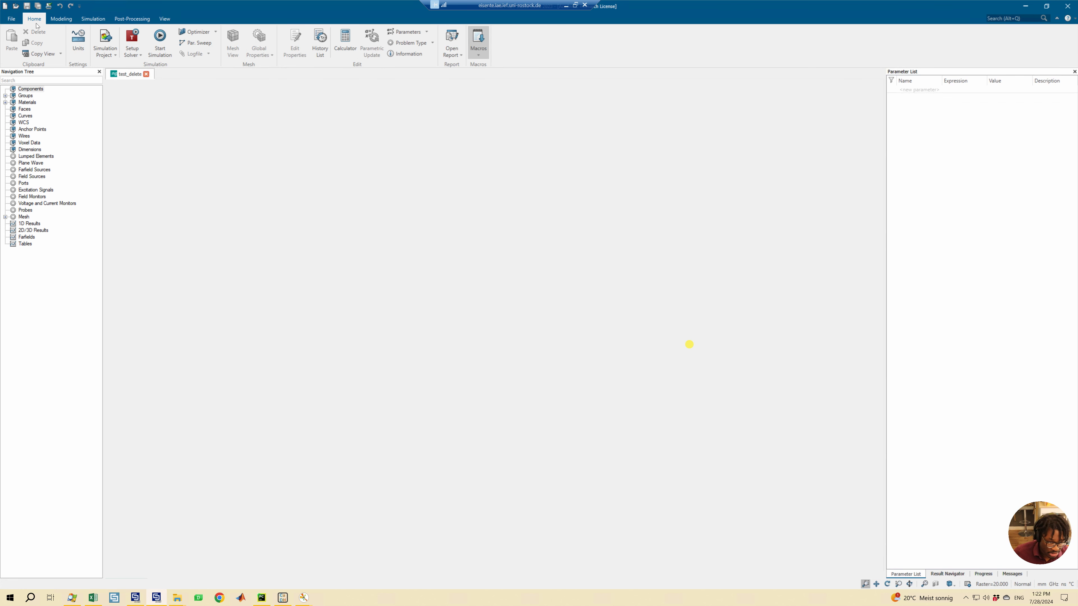
pyautogui.click(13, 19)
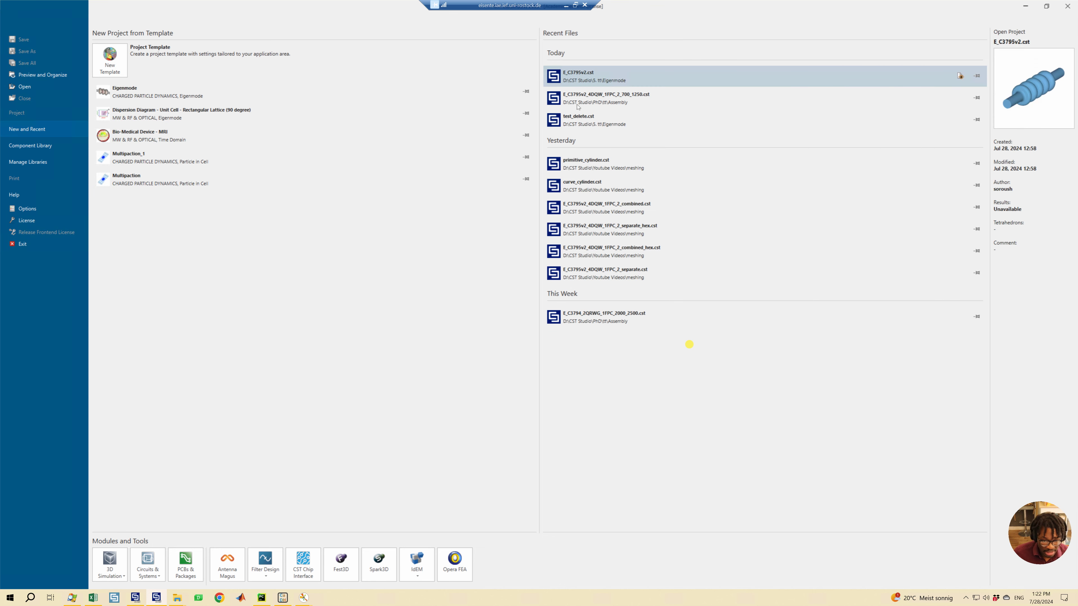
pyautogui.click(573, 122)
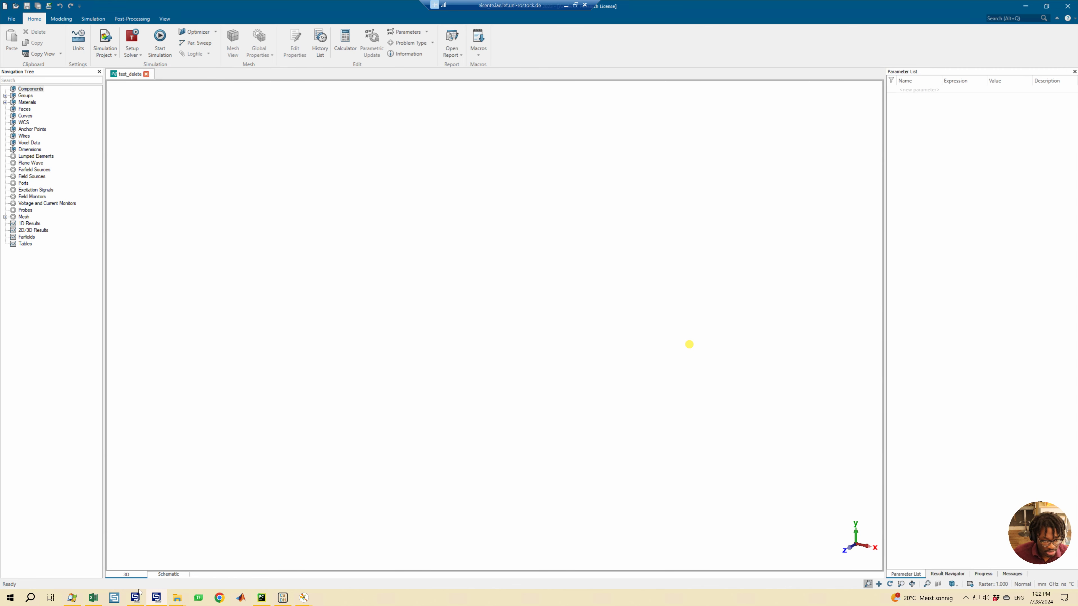
# Switch back to the FPC project and create a globally available structure macro named fpc2 from all history entries.
pyautogui.click(136, 599)
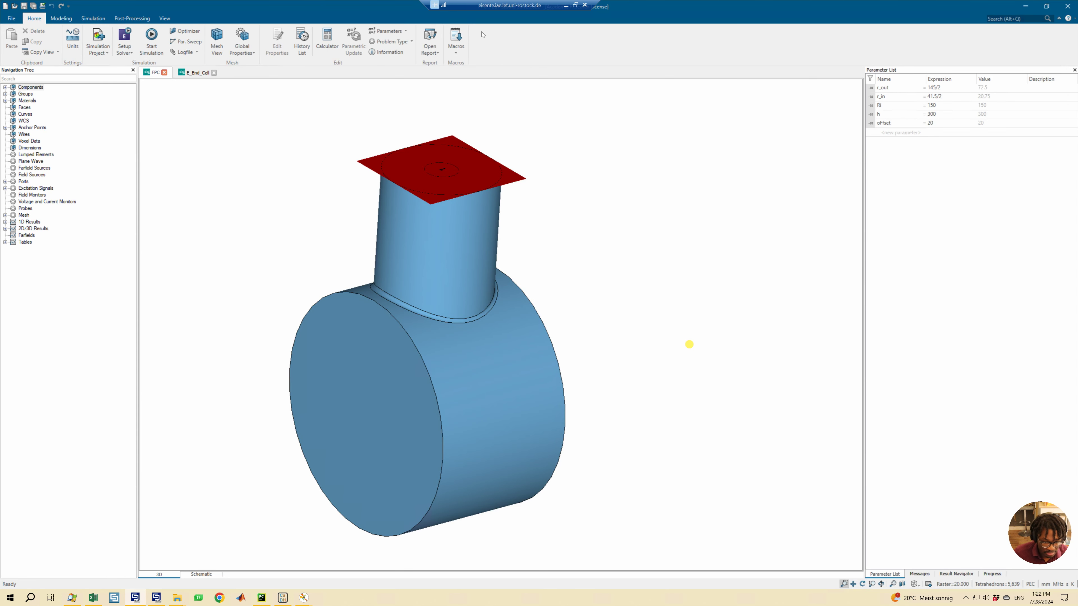
pyautogui.click(454, 53)
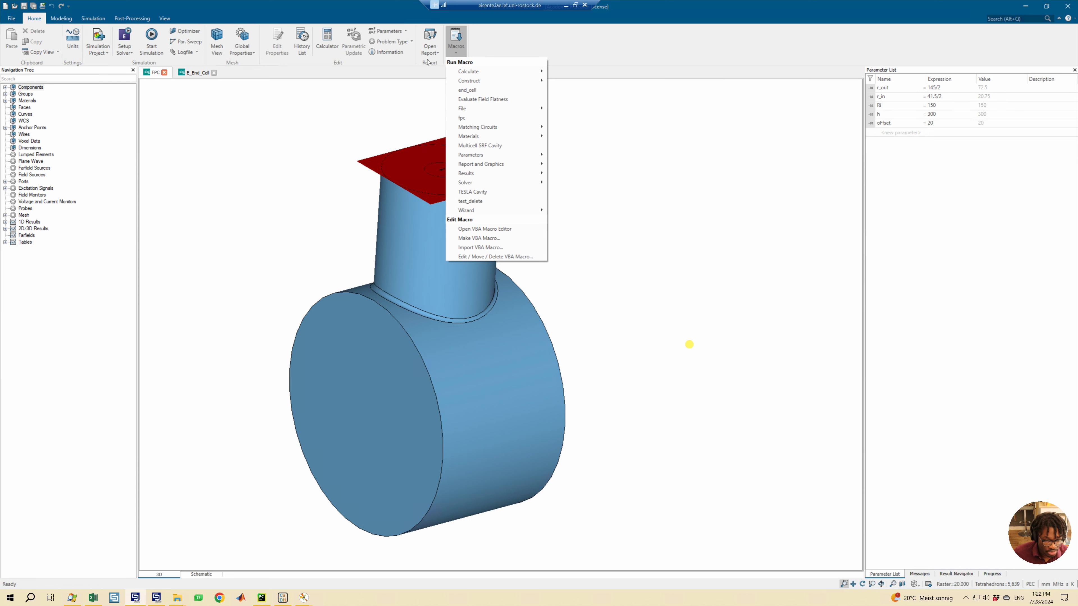
pyautogui.click(302, 47)
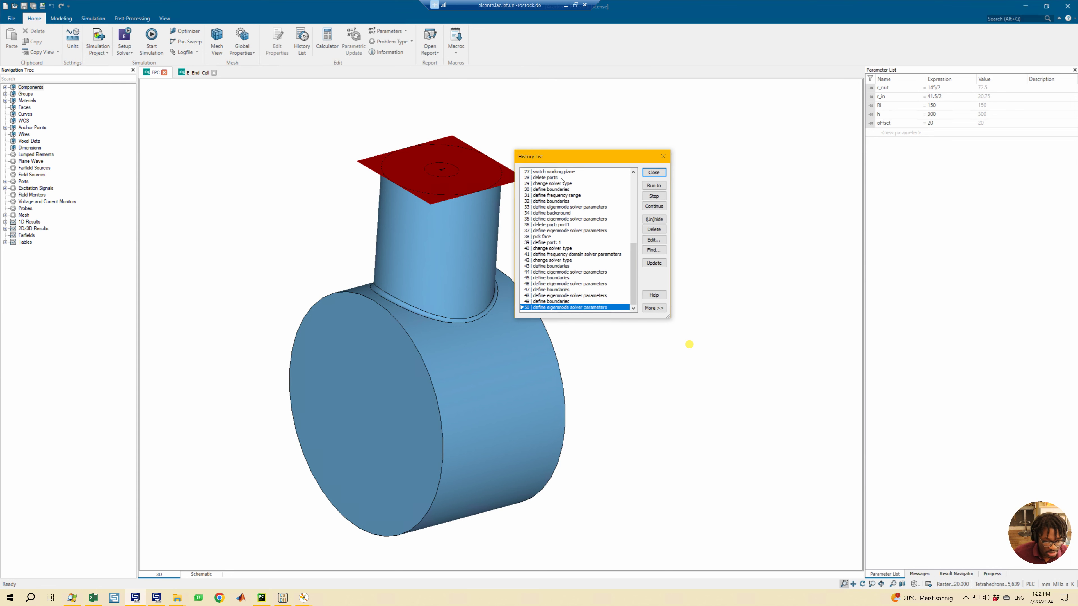
pyautogui.moveTo(633, 255); pyautogui.dragTo(631, 163)
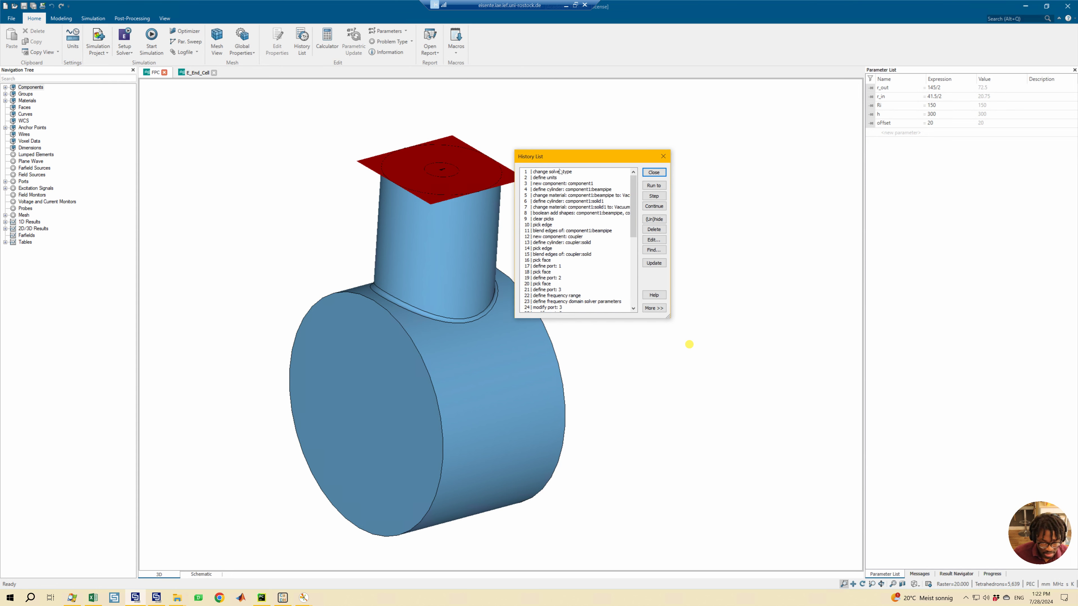
pyautogui.hotkey('ctrl', 'a')
pyautogui.scroll(-6, 581, 212)
pyautogui.scroll(-3, 603, 269)
pyautogui.click(654, 308)
pyautogui.click(592, 341)
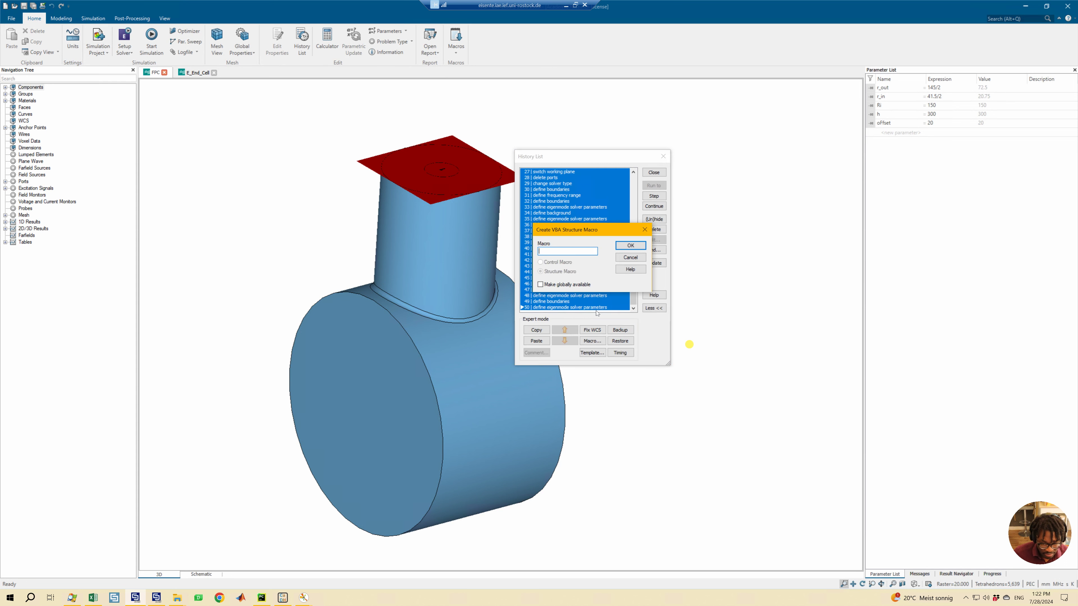
pyautogui.click(542, 284)
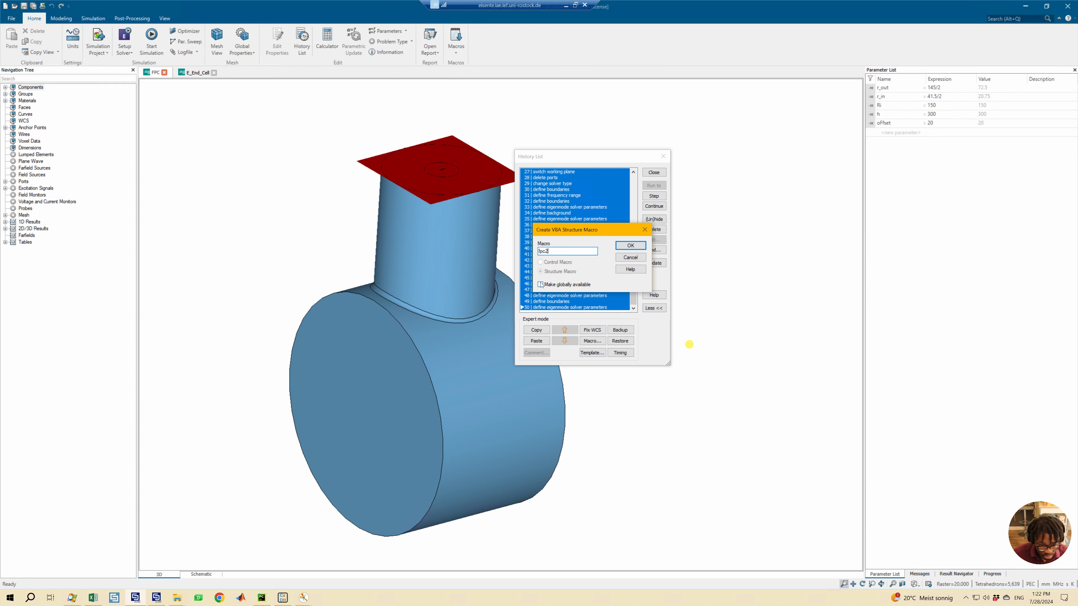
pyautogui.click(628, 246)
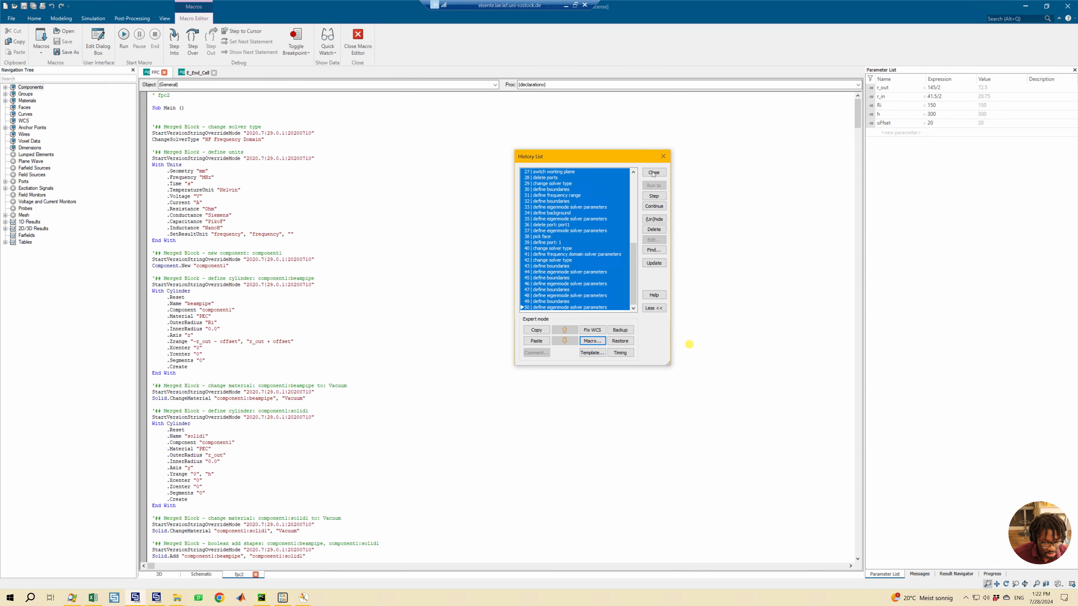
# Close the history list and the fpc2 macro code.
pyautogui.click(654, 172)
pyautogui.click(289, 311)
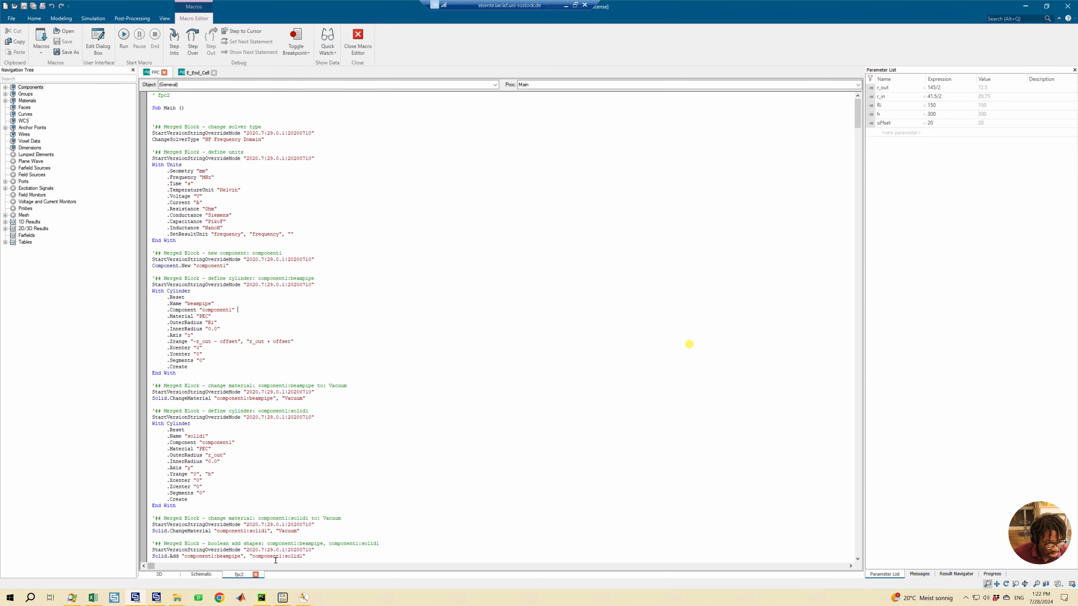
pyautogui.click(256, 574)
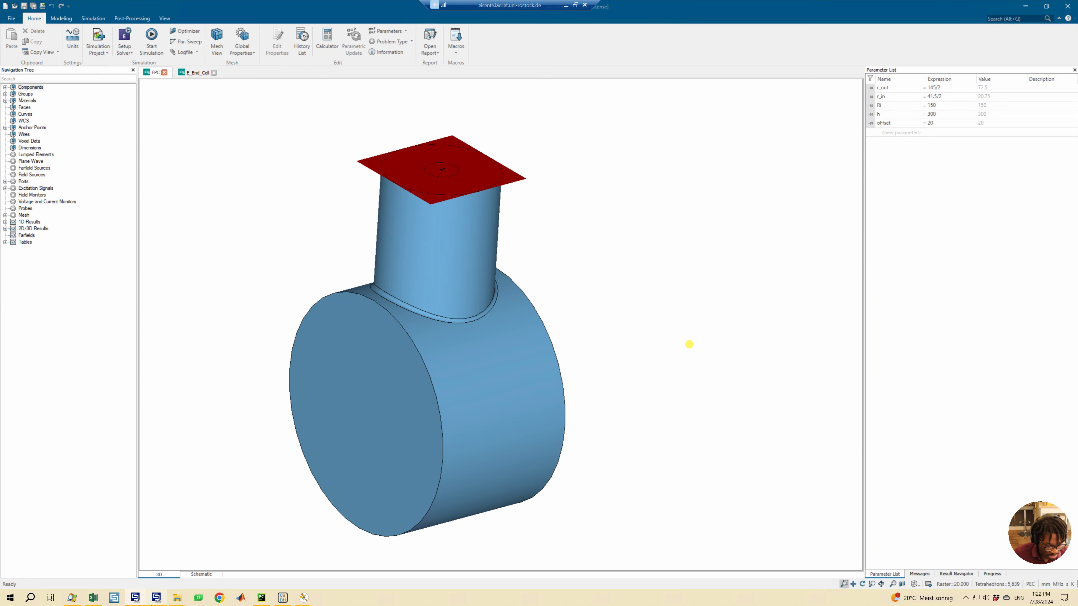
# Switch to the CST window holding test_delete, check its macro list and reload the project to refresh the available macros.
pyautogui.click(155, 599)
pyautogui.click(475, 43)
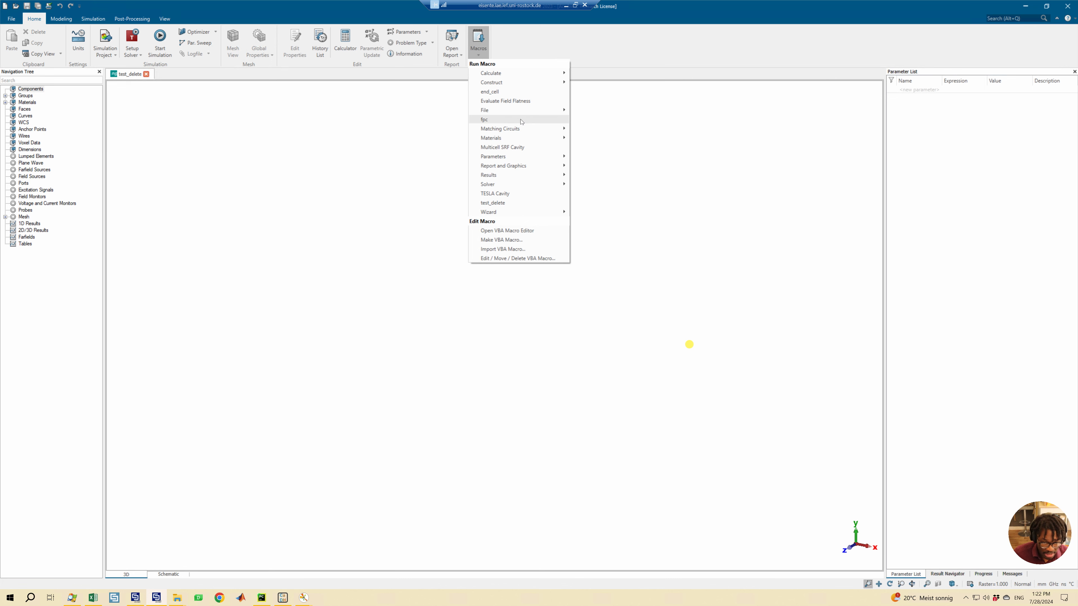
pyautogui.click(145, 74)
pyautogui.click(146, 74)
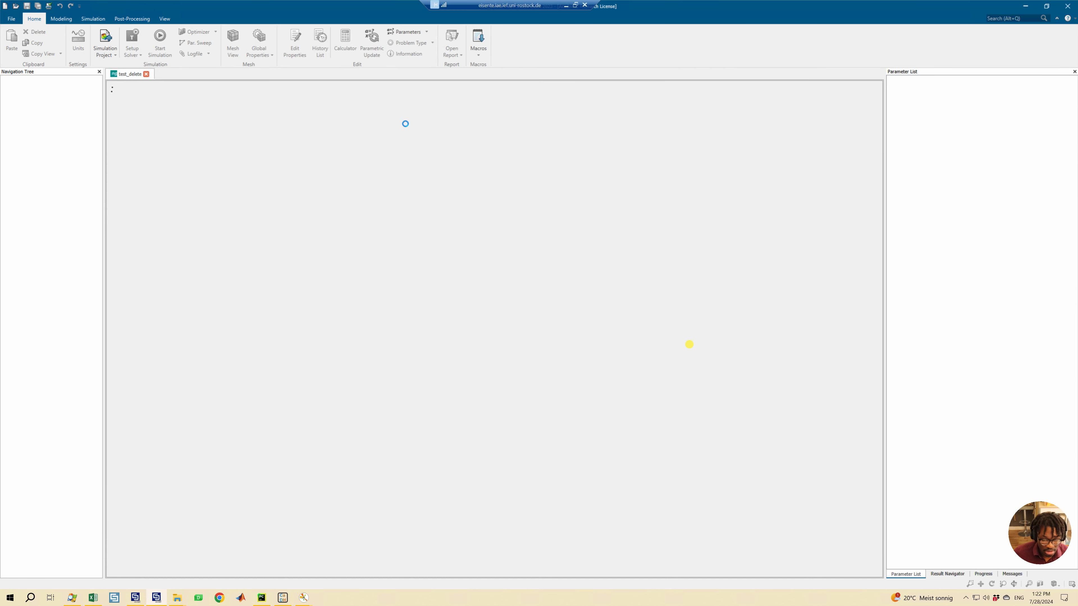
# Run the fpc2 macro and set both the first missing parameter and r_out to 45.
pyautogui.click(480, 53)
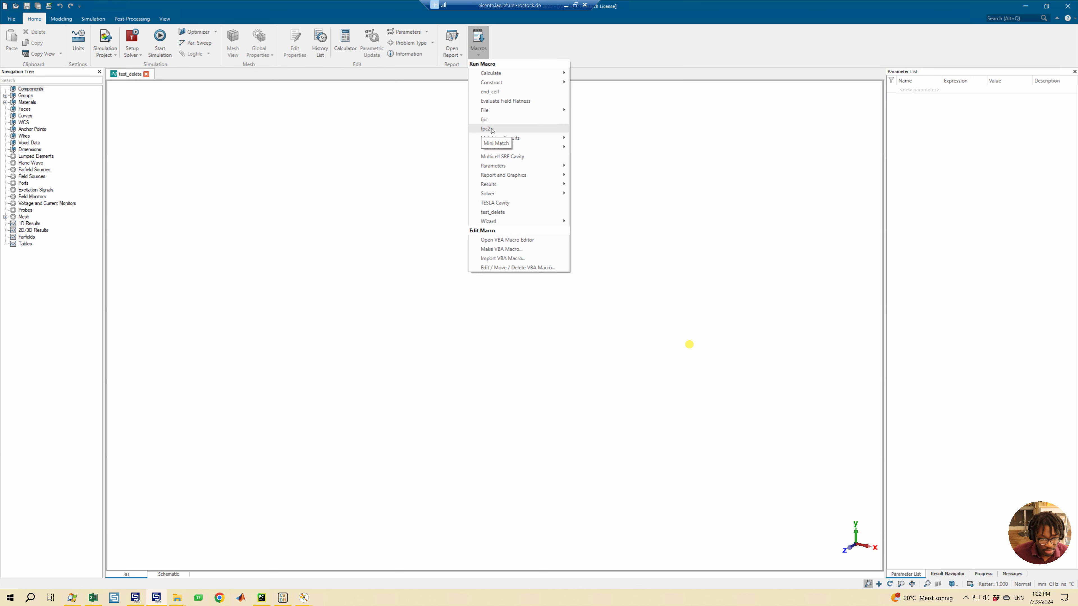
pyautogui.click(500, 129)
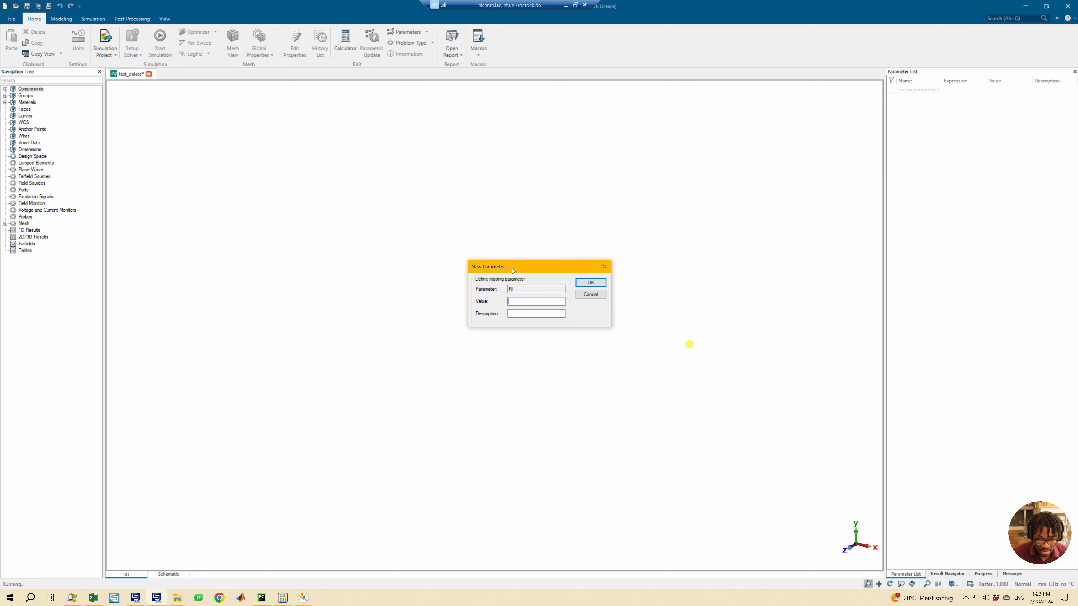
pyautogui.moveTo(512, 271); pyautogui.dragTo(494, 252)
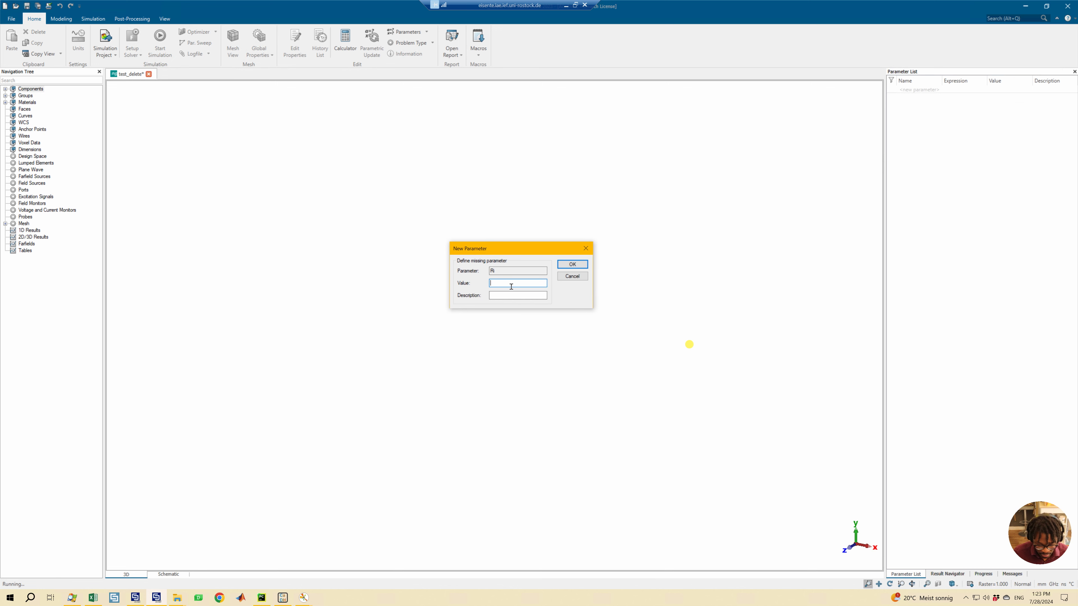
pyautogui.click(571, 265)
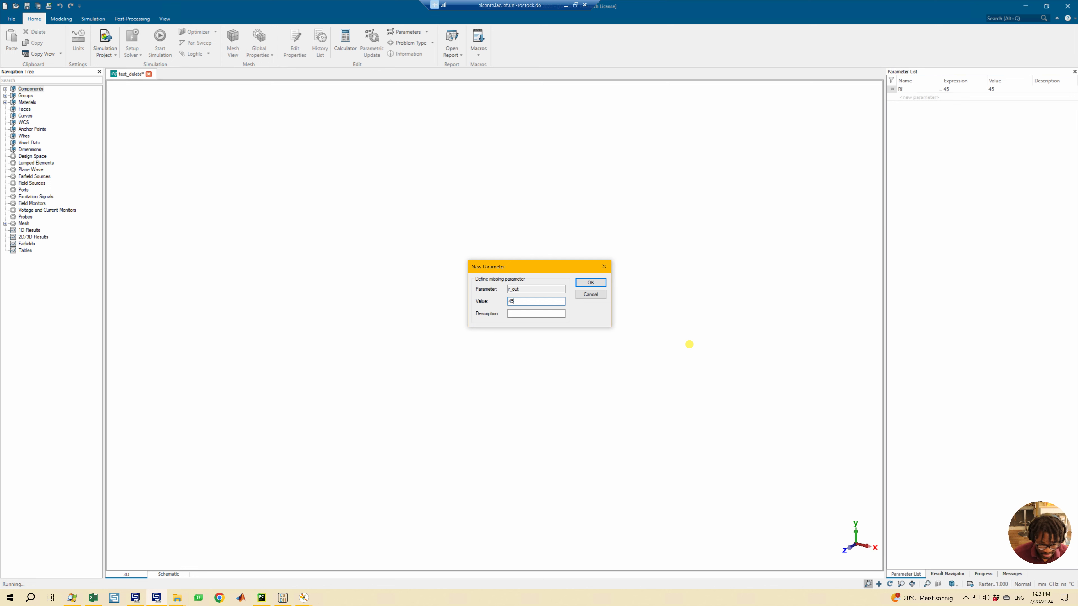
pyautogui.click(584, 282)
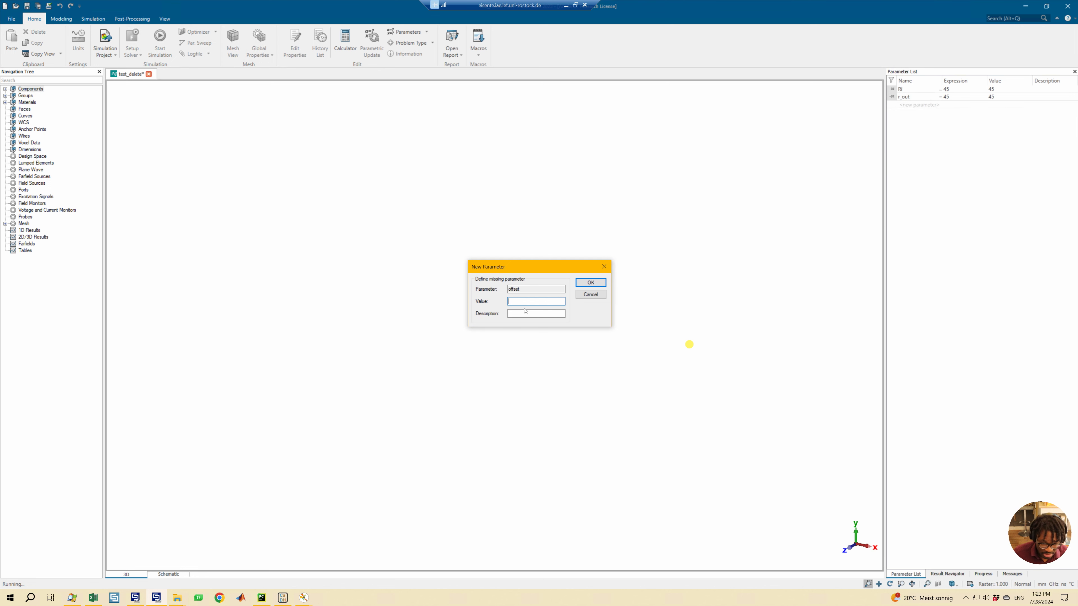
# Define the missing parameters offset as 12, h as 300 and r_in as 23, and dismiss the macro error.
pyautogui.write('12')
pyautogui.press('Return')
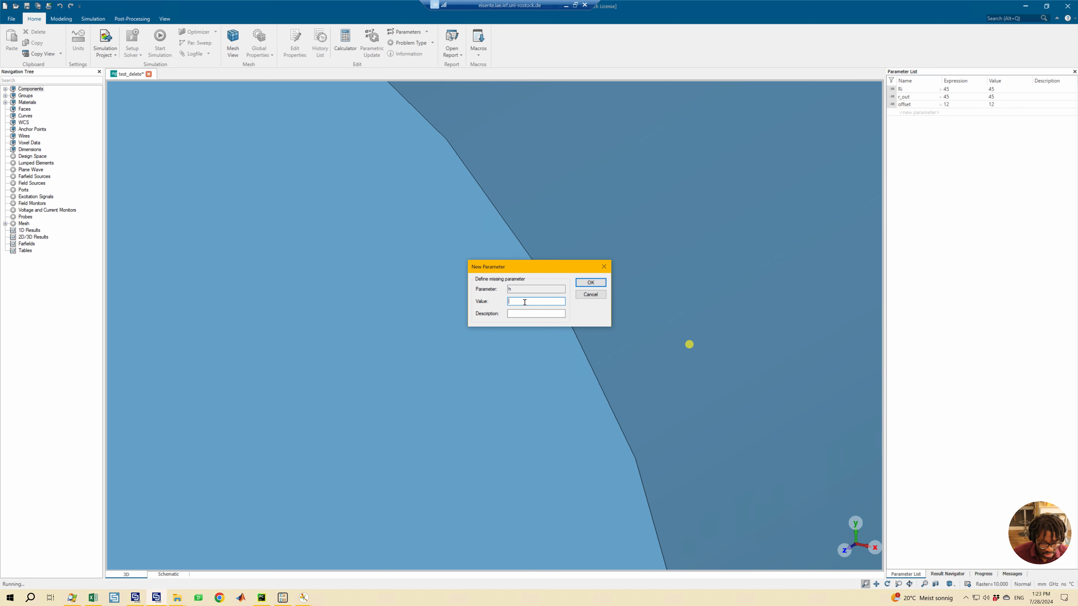
pyautogui.write('300')
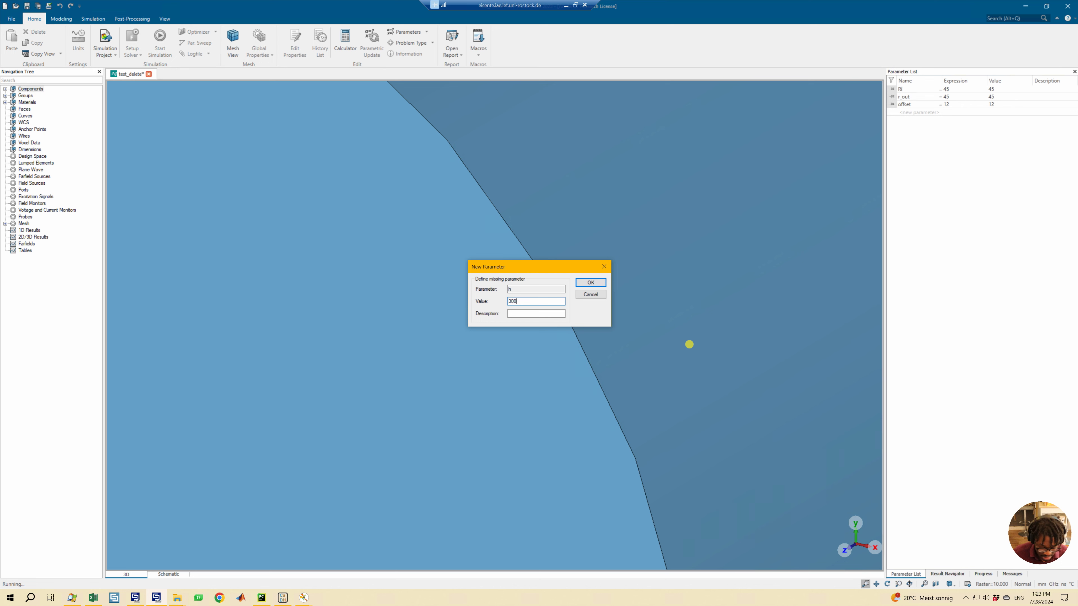
pyautogui.press('Return')
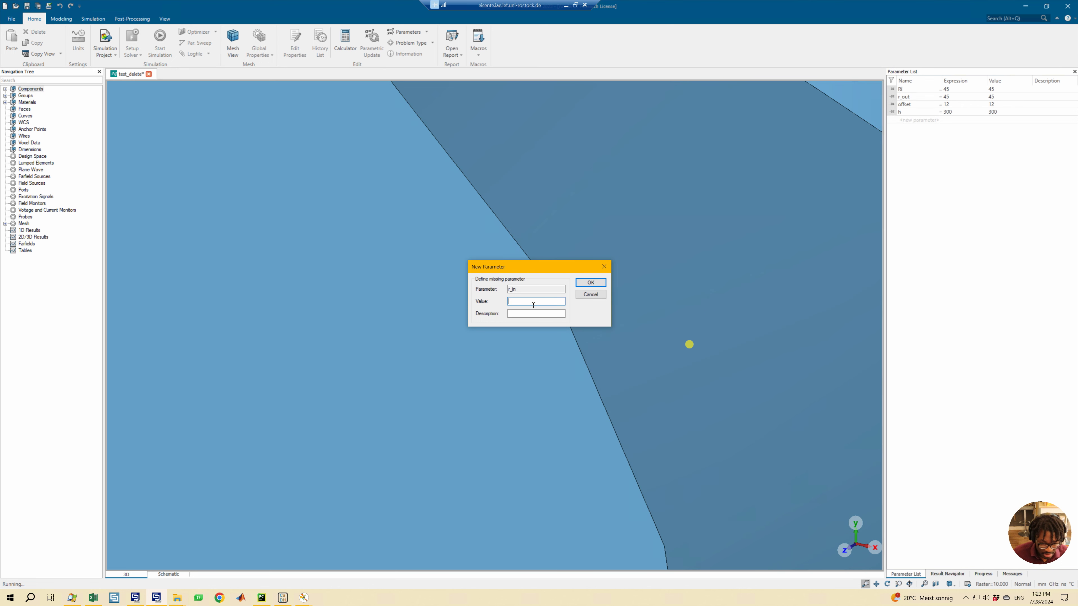
pyautogui.write('23')
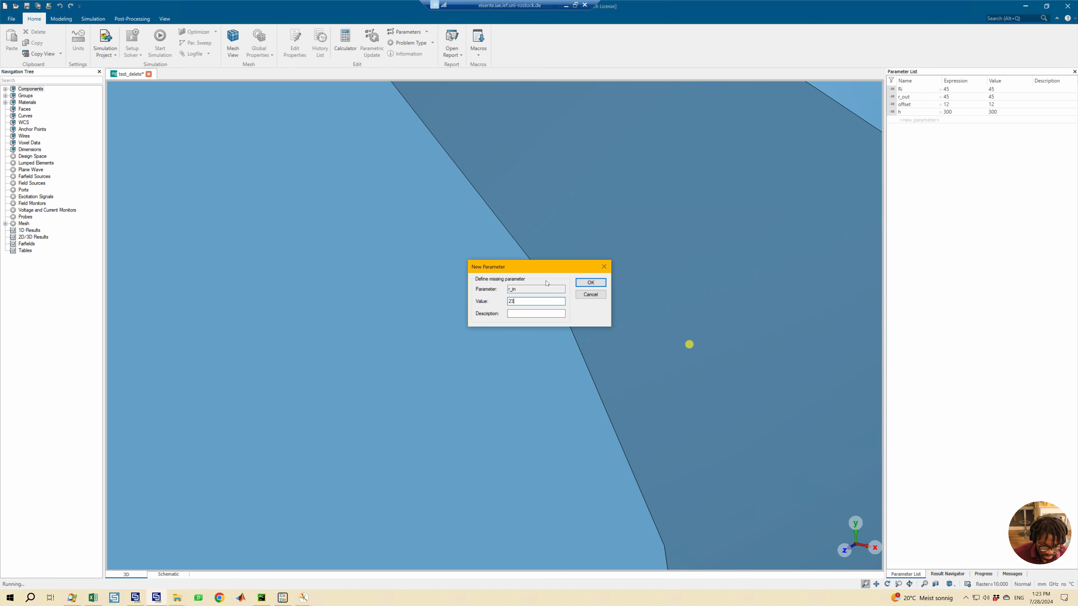
pyautogui.click(591, 283)
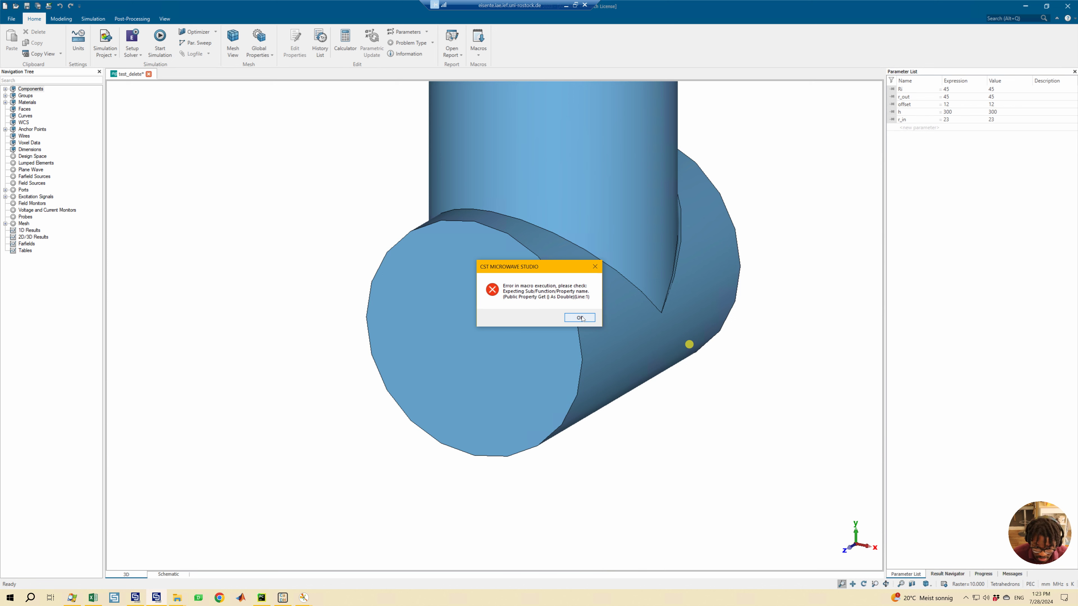
pyautogui.click(580, 318)
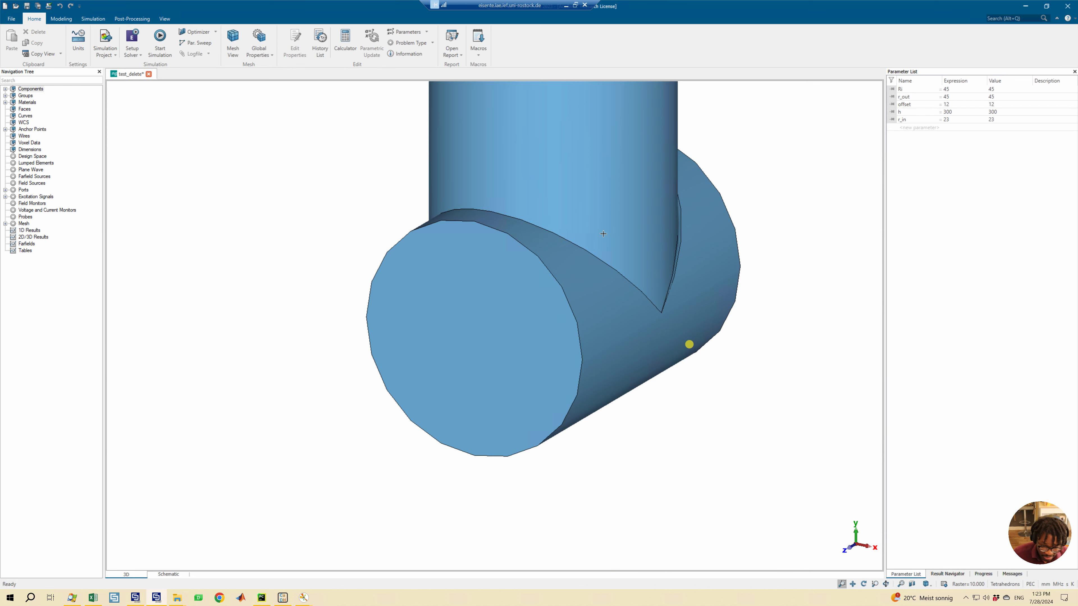
# Inspect the rebuilt coupler in test_delete from several angles, including its port plane and the pipe junction.
pyautogui.scroll(-4, 603, 233)
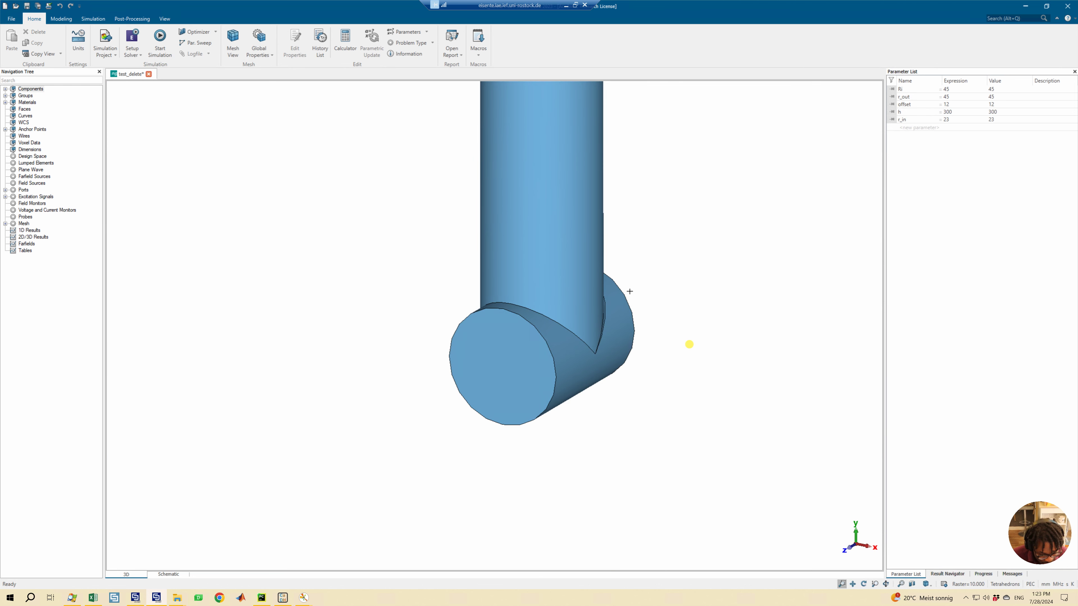
pyautogui.moveTo(629, 291); pyautogui.dragTo(585, 238)
pyautogui.scroll(5, 582, 222)
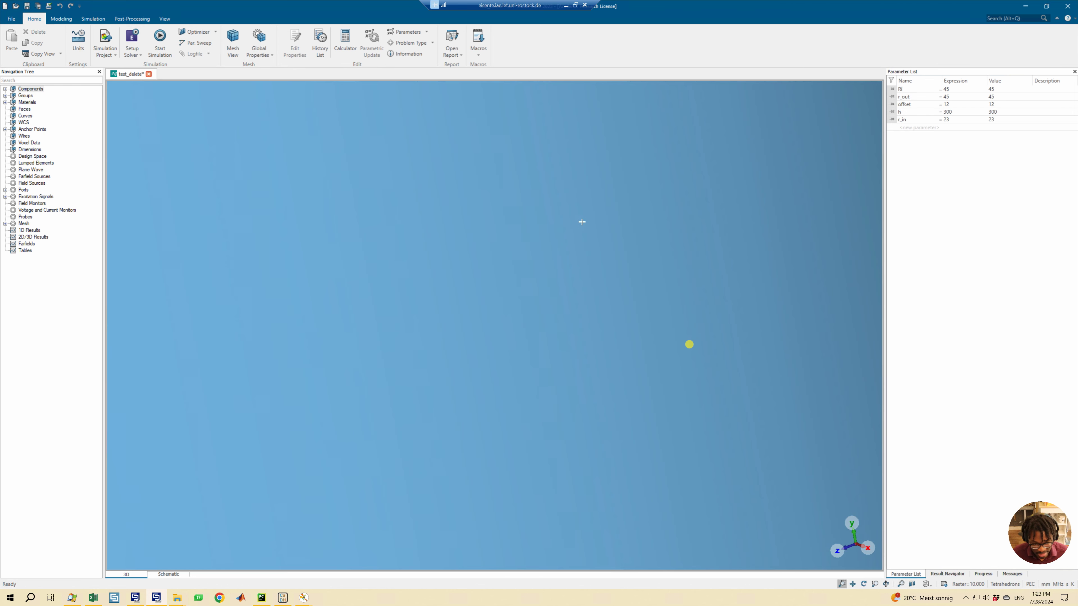
pyautogui.scroll(-5, 571, 241)
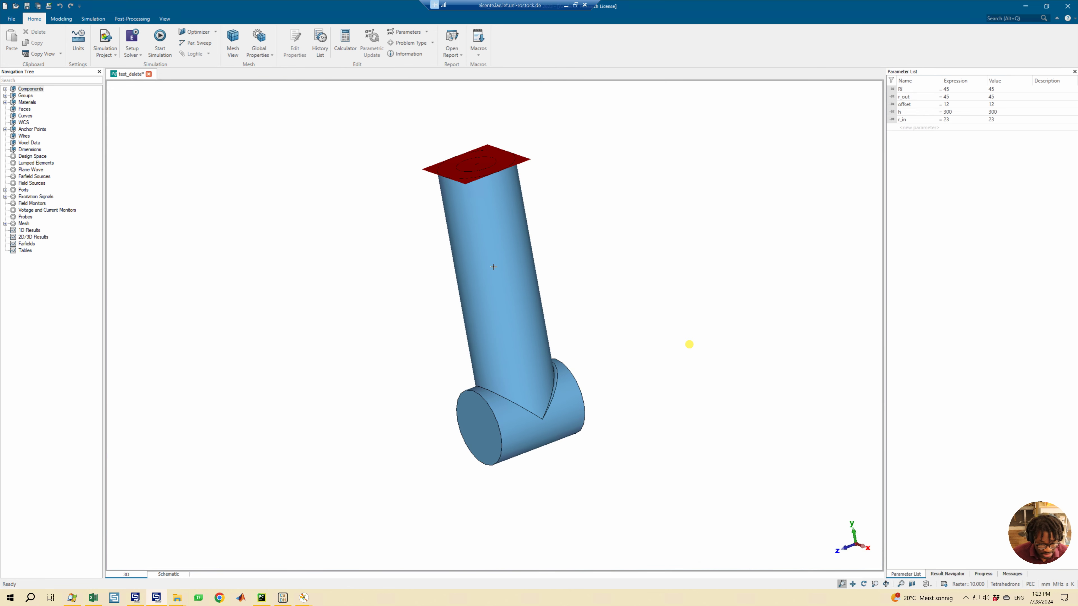
pyautogui.moveTo(457, 280); pyautogui.dragTo(553, 333)
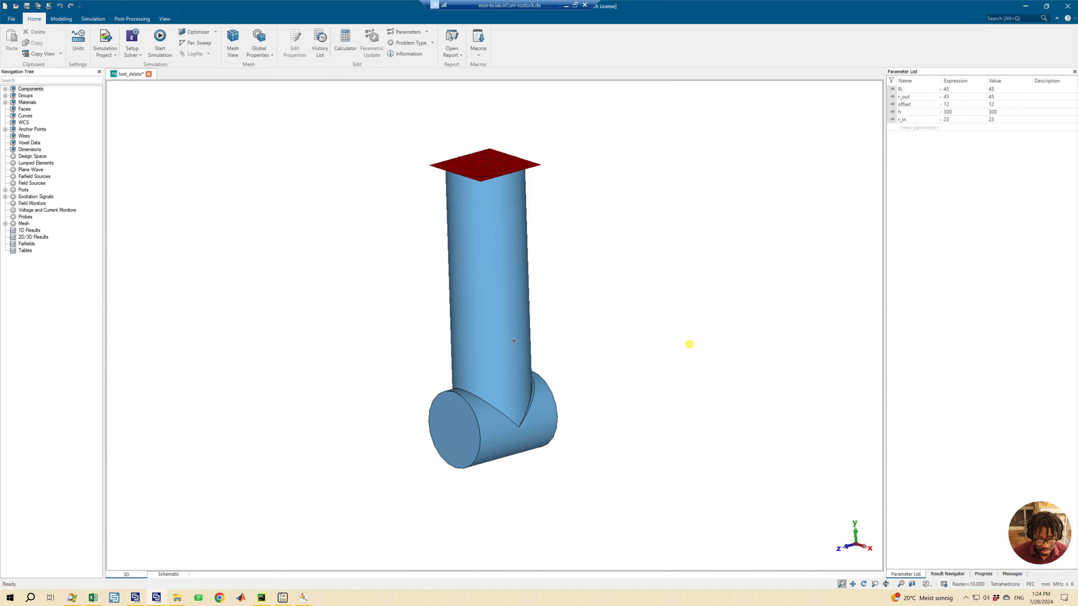
pyautogui.scroll(3, 528, 423)
pyautogui.moveTo(526, 407); pyautogui.dragTo(492, 398)
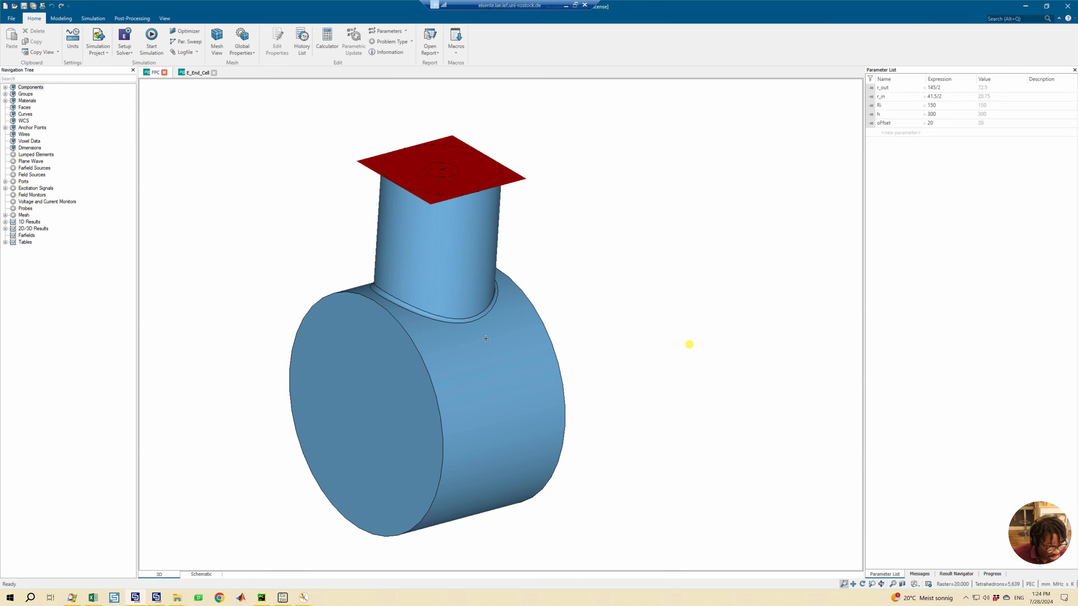
# Compare the original coupler in the FPC project with the rebuilt one in test_delete, including their pipe junctions and parameters.
pyautogui.moveTo(469, 318); pyautogui.dragTo(475, 340)
pyautogui.click(201, 574)
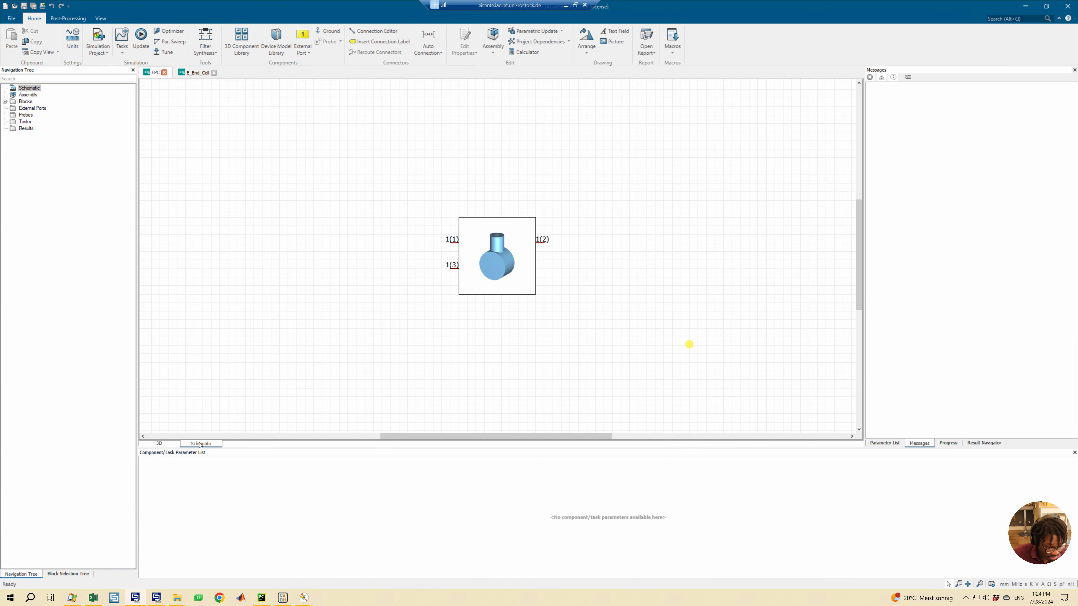
pyautogui.click(165, 444)
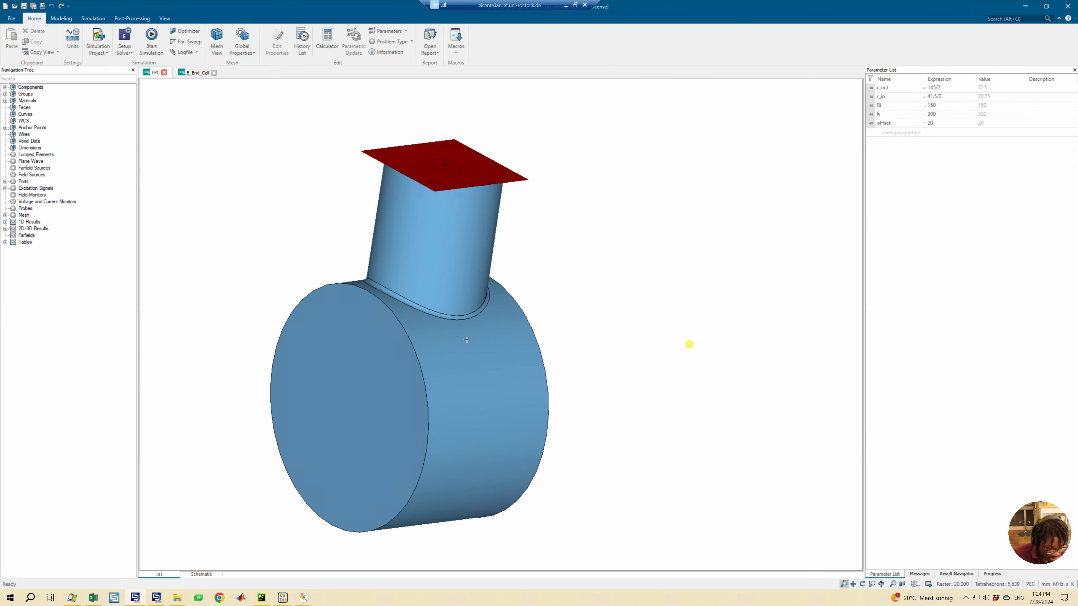
pyautogui.moveTo(492, 323); pyautogui.dragTo(532, 215)
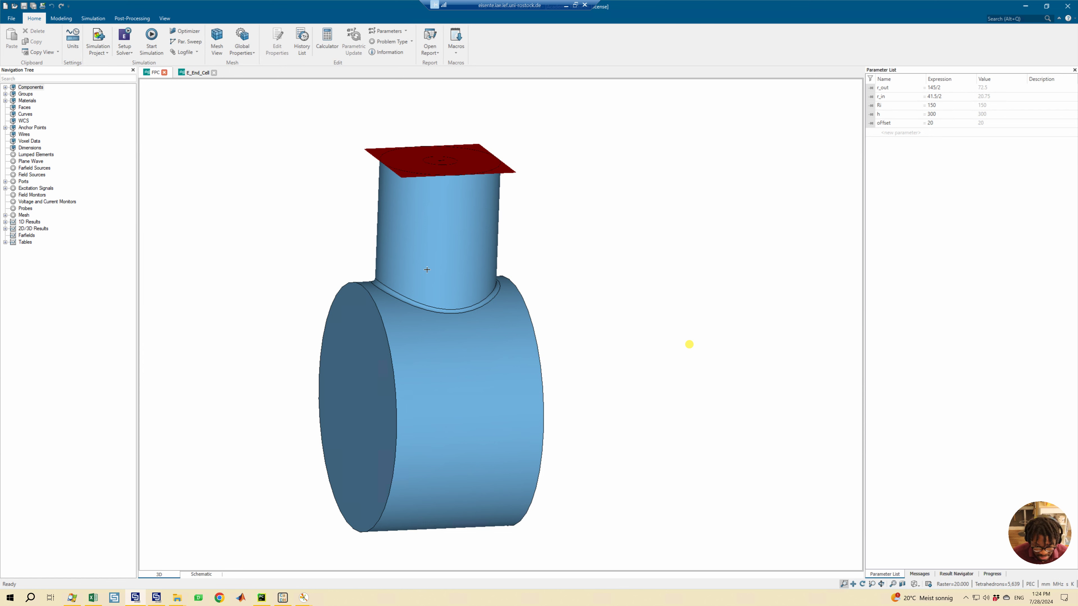
pyautogui.click(157, 598)
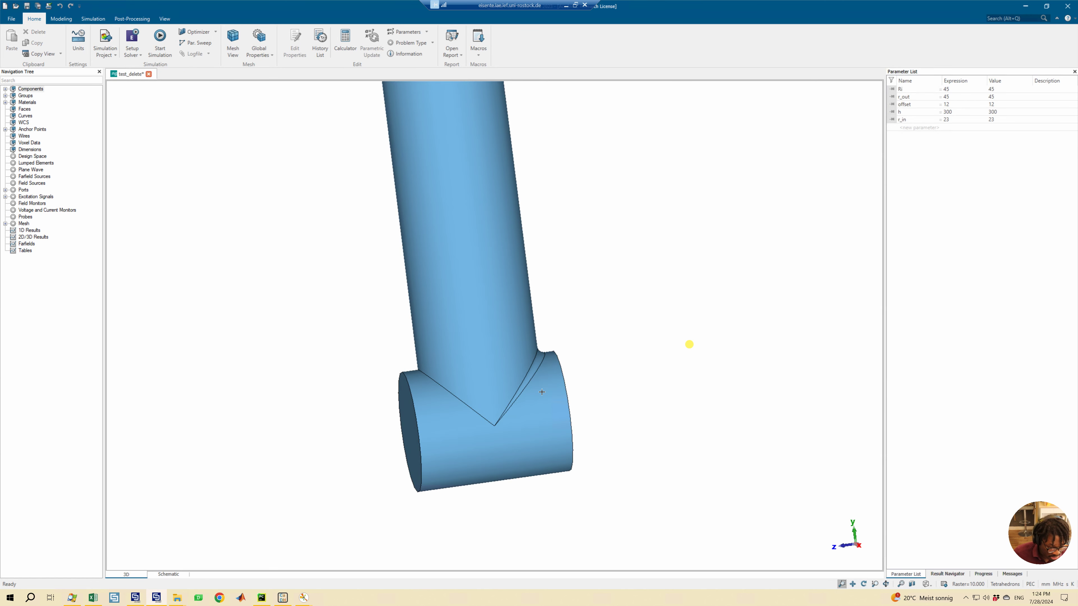
pyautogui.moveTo(548, 366); pyautogui.dragTo(535, 361)
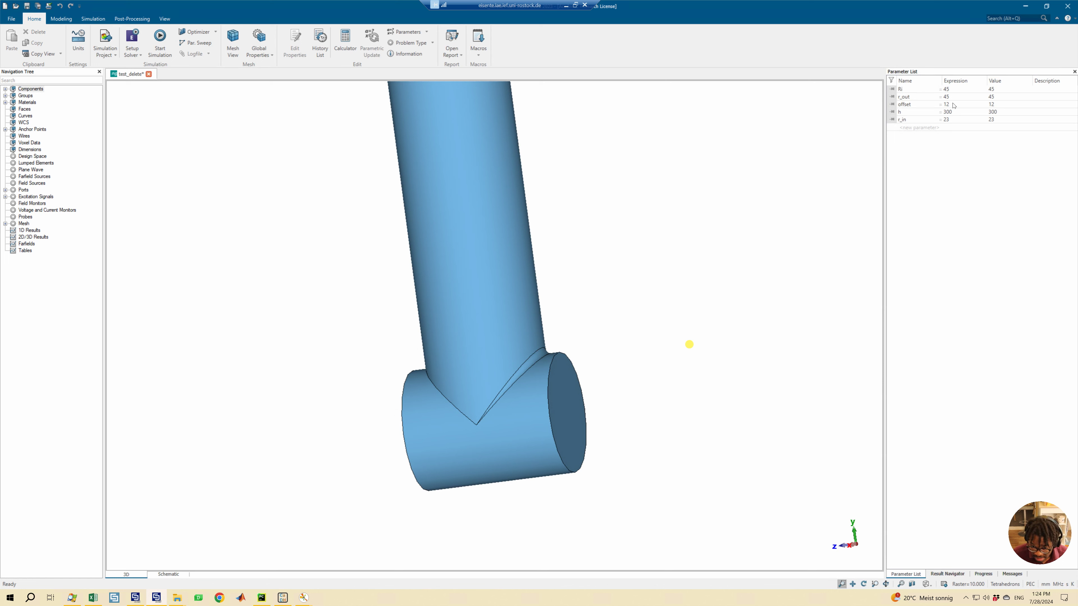
pyautogui.moveTo(486, 265); pyautogui.dragTo(513, 442)
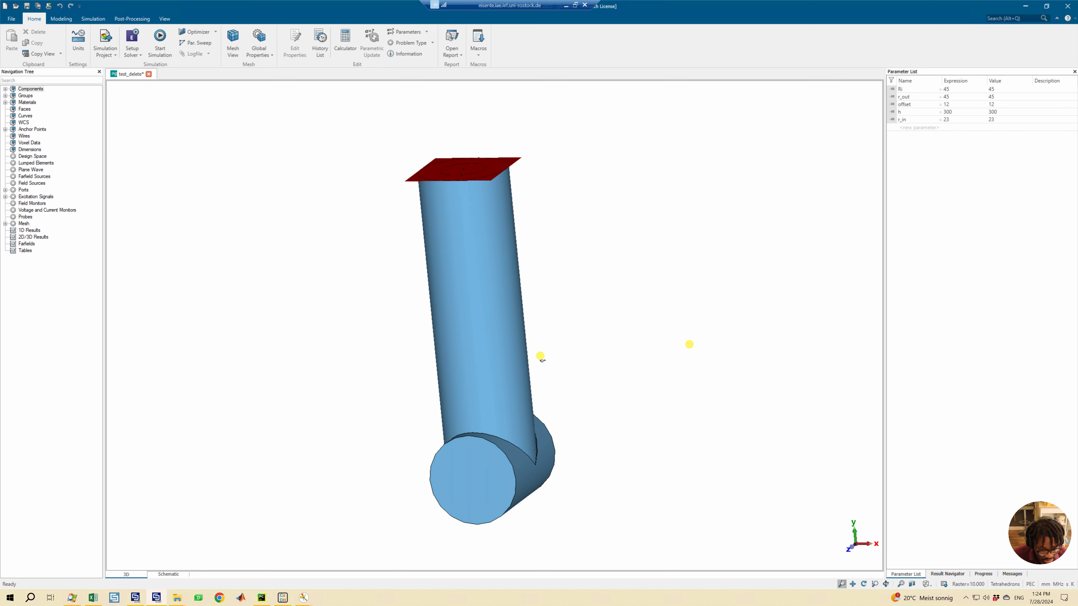
pyautogui.moveTo(539, 356); pyautogui.dragTo(527, 357)
# Set the r_out parameter to 34 and check the coupler's geometry.
pyautogui.doubleClick(962, 98)
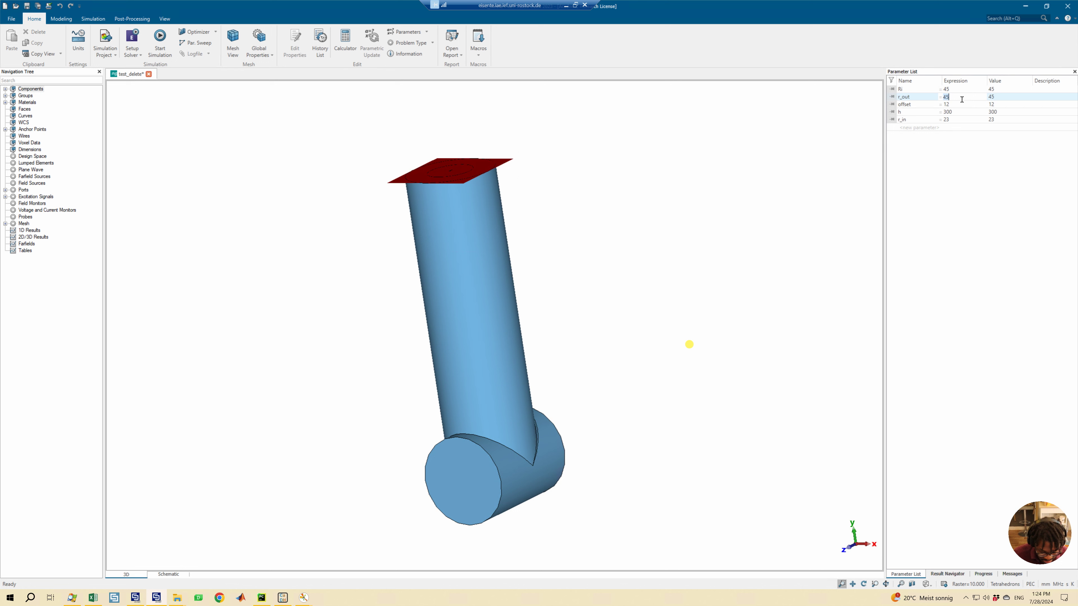
pyautogui.press('BackSpace')
pyautogui.press('BackSpace')
pyautogui.write('34')
pyautogui.press('Return')
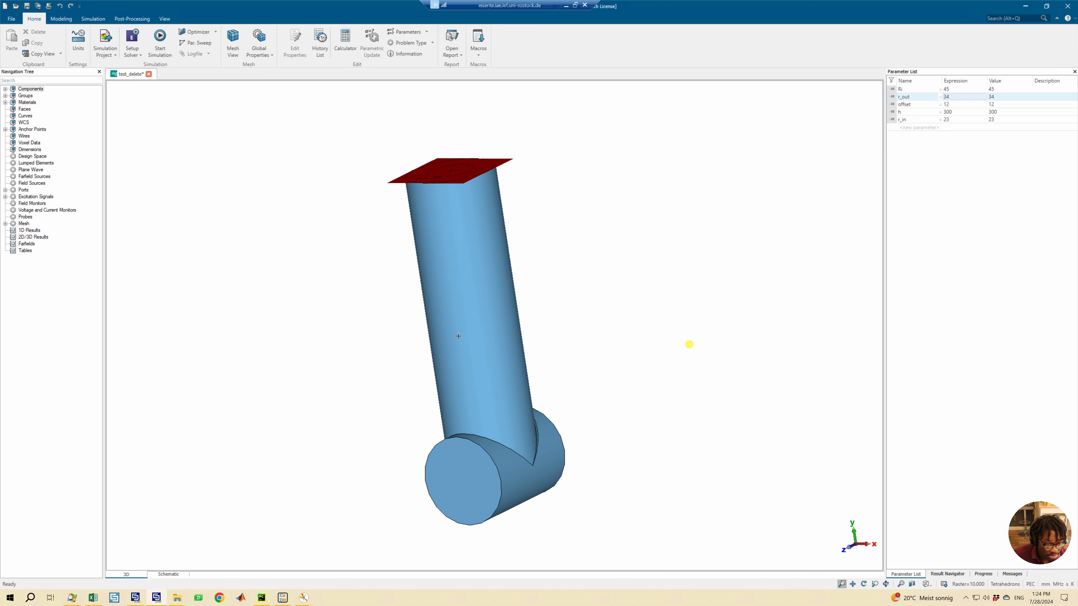
pyautogui.moveTo(463, 334); pyautogui.dragTo(336, 161)
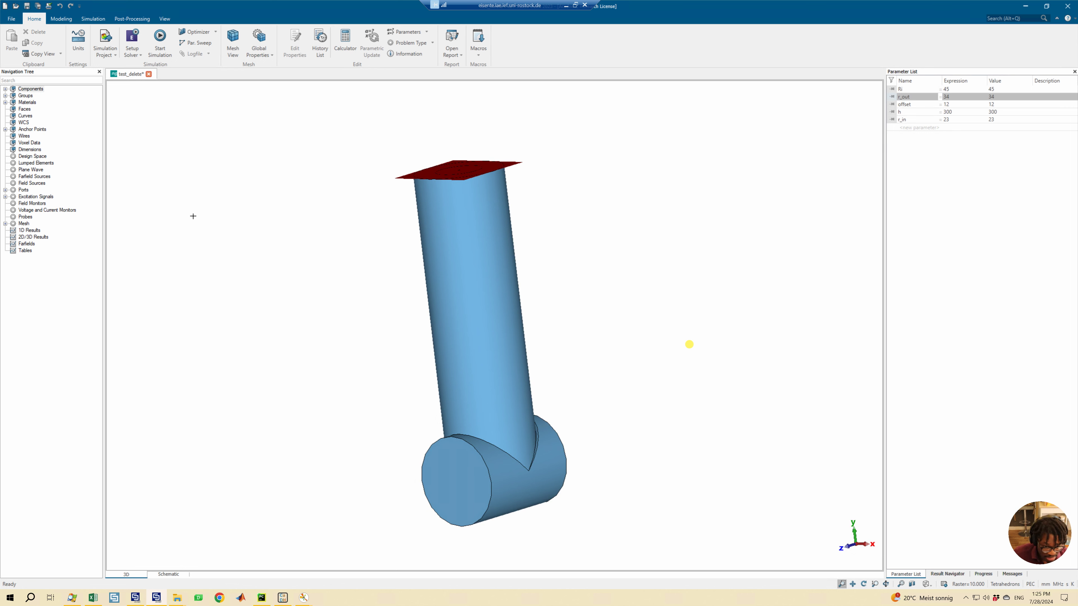
# Select component1 and coupler among the components and save the test_delete project.
pyautogui.click(6, 89)
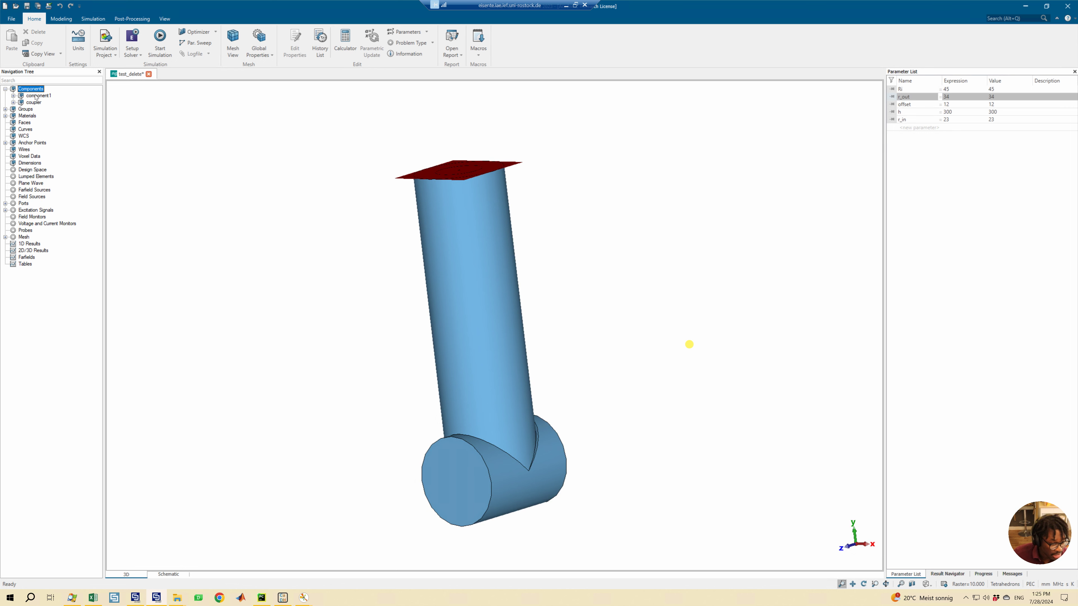
pyautogui.click(35, 97)
pyautogui.rightClick(36, 97)
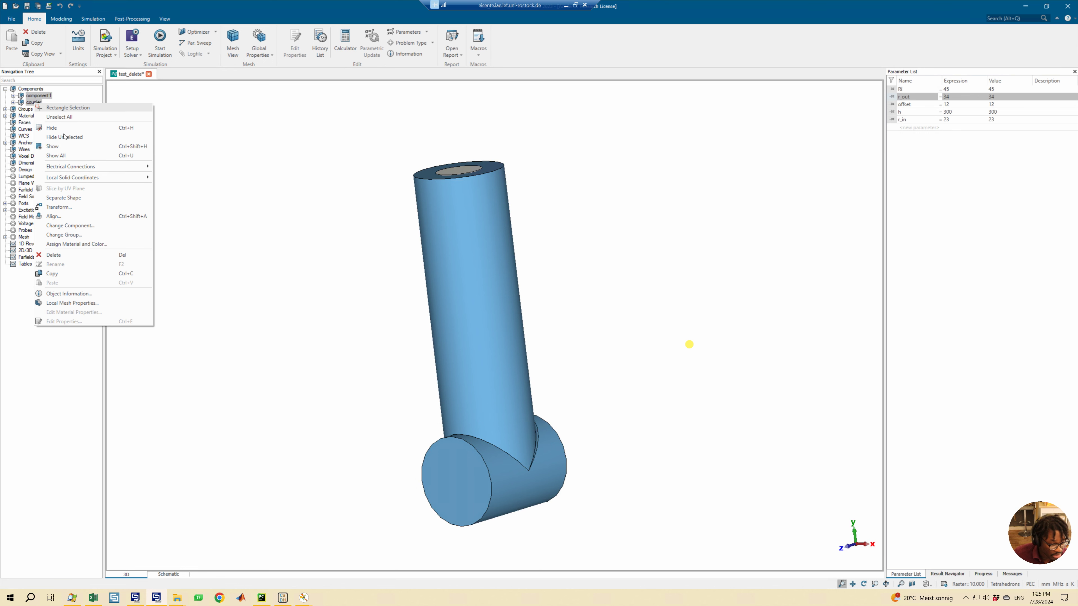
pyautogui.press('Escape')
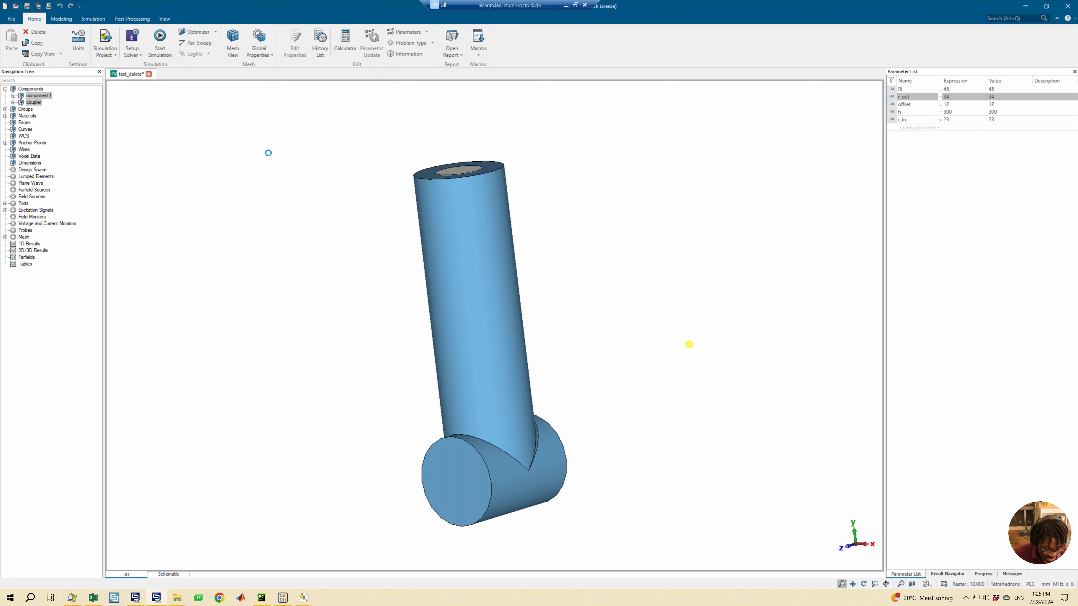
pyautogui.hotkey('ctrl', 's')
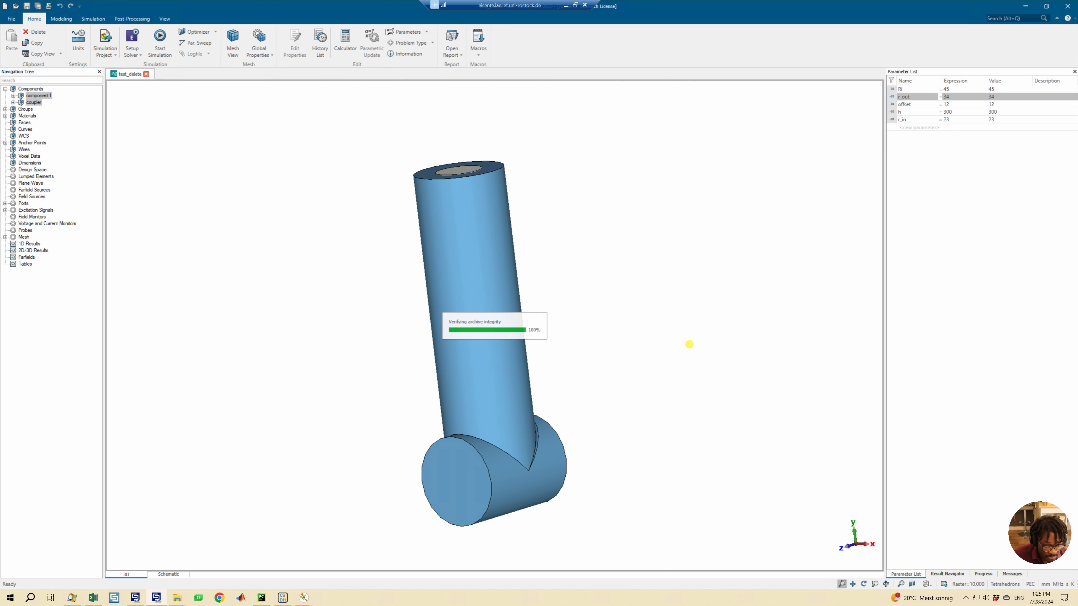
# Set the offset parameter to 11.
pyautogui.doubleClick(955, 106)
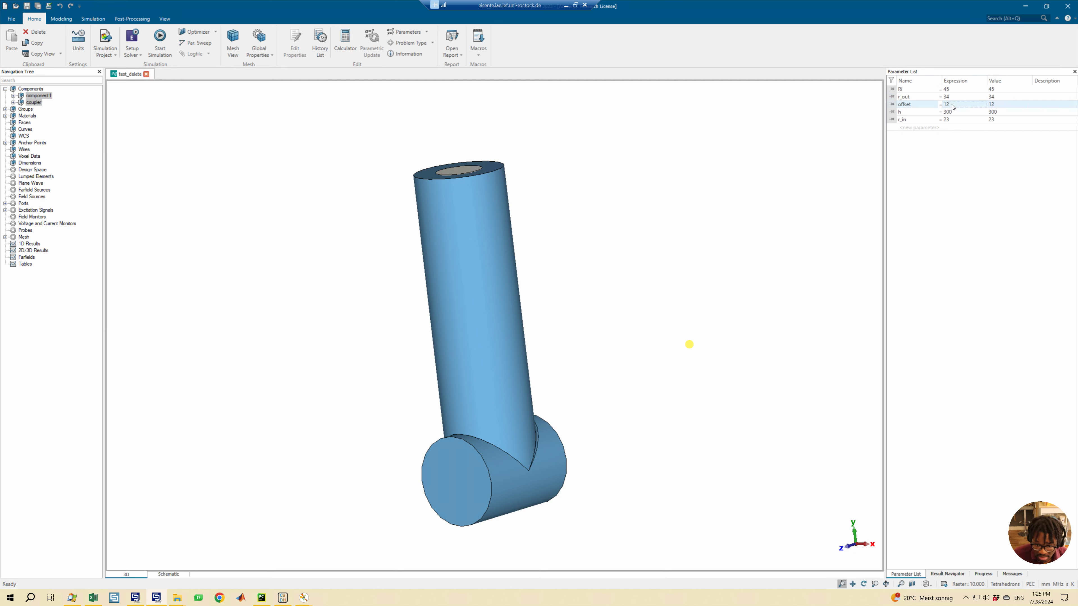
pyautogui.press('BackSpace')
pyautogui.write('1')
pyautogui.press('Return')
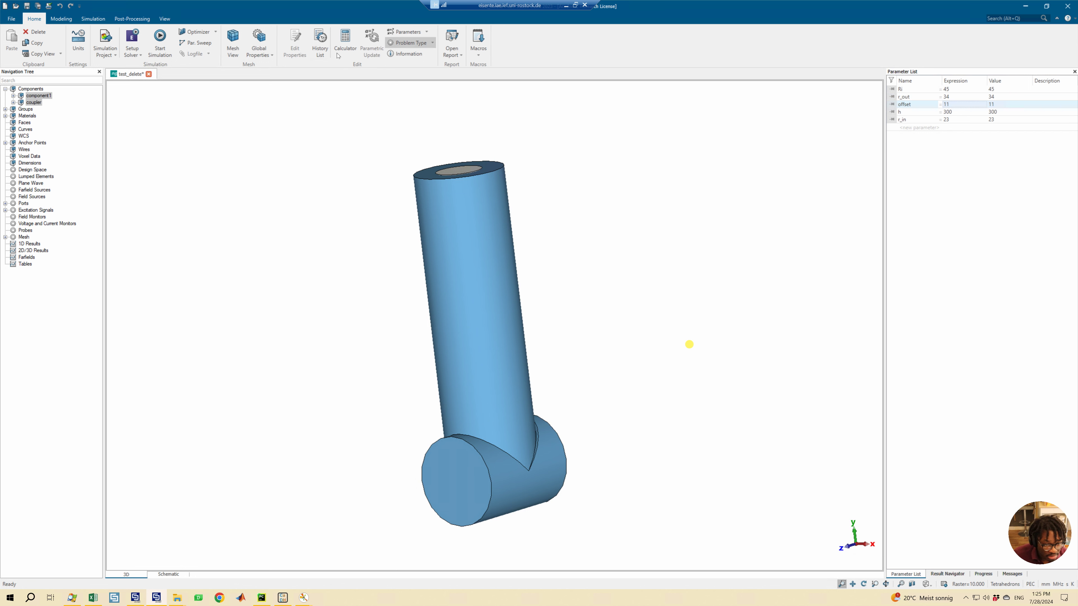
# Check the history list of test_delete for modelling operations, view the coupler beside it, and close the list.
pyautogui.click(320, 43)
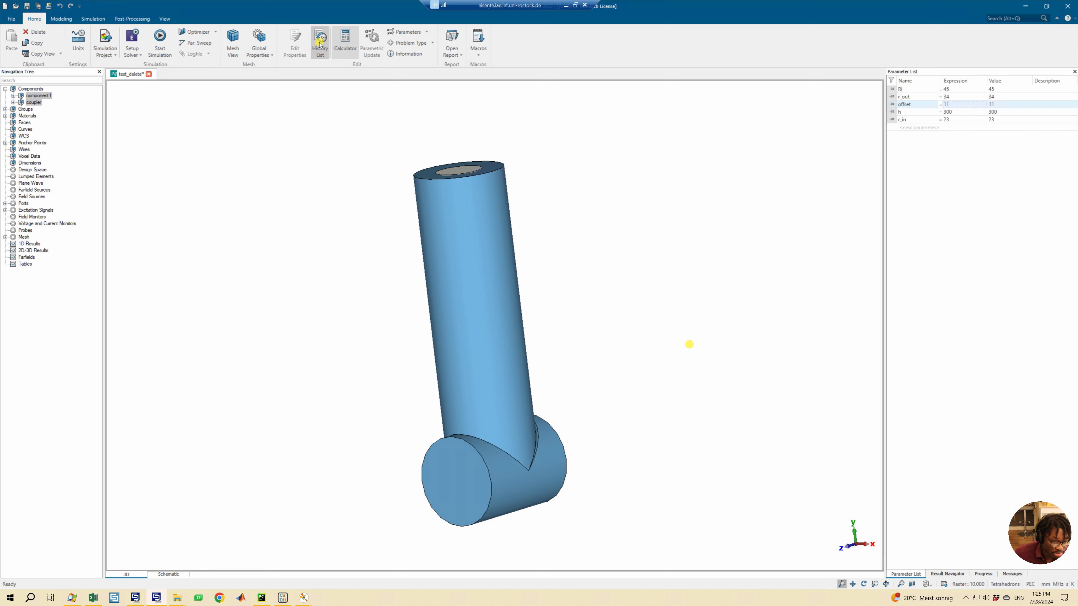
pyautogui.moveTo(953, 18); pyautogui.dragTo(612, 172)
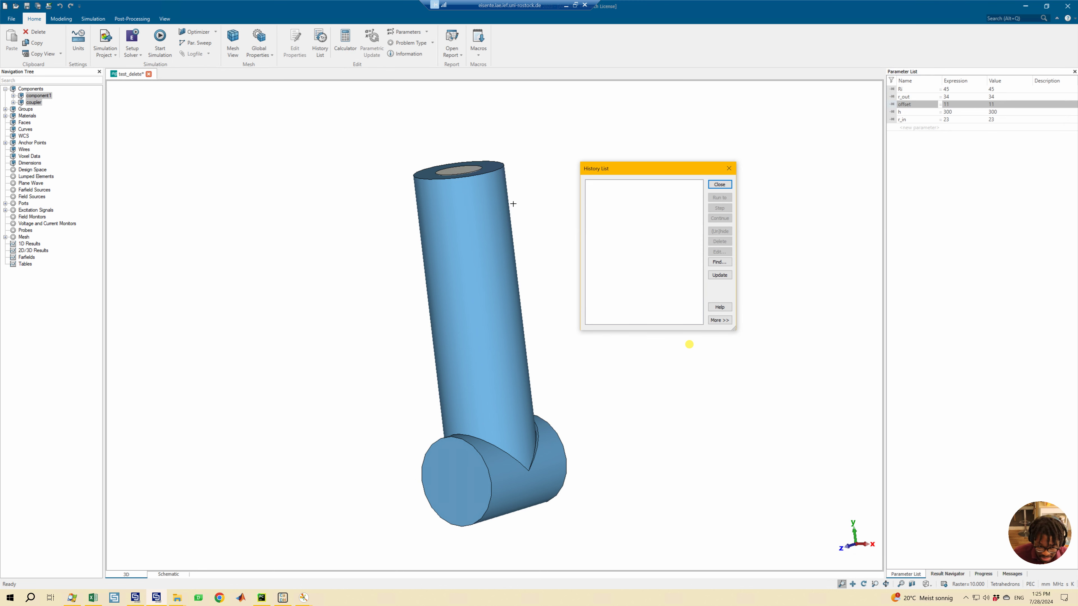
pyautogui.moveTo(471, 187); pyautogui.dragTo(478, 200)
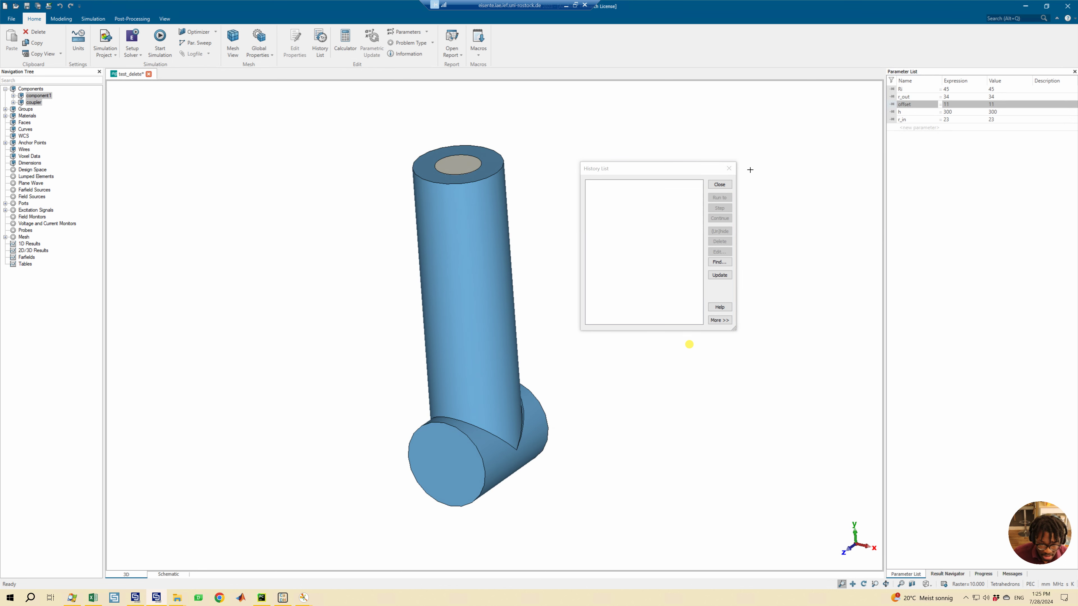
pyautogui.click(729, 169)
# Delete component1 and coupler together with port1 from the test_delete project.
pyautogui.rightClick(29, 92)
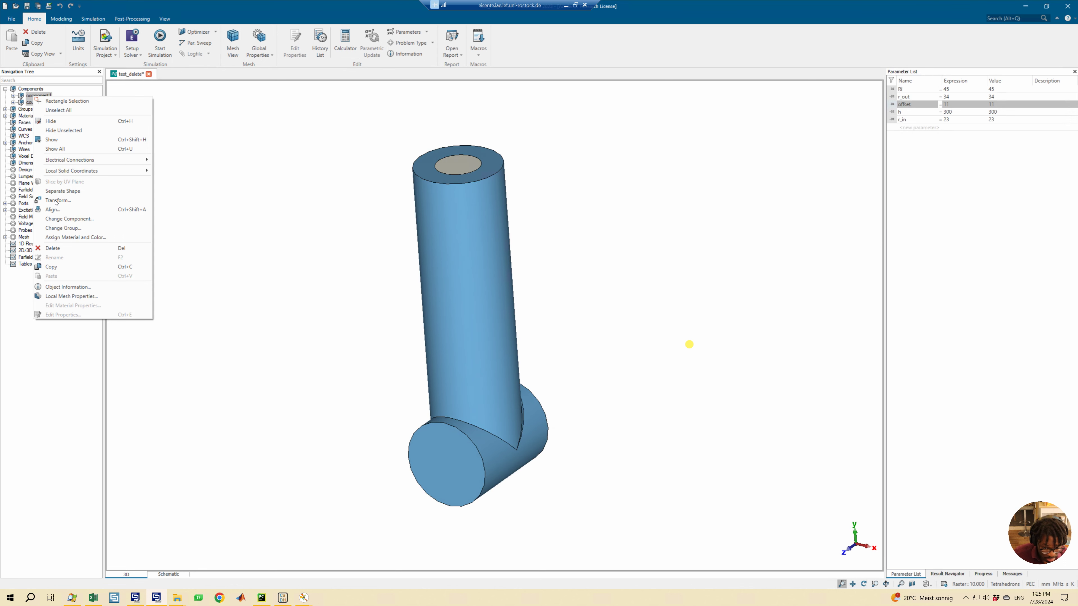
pyautogui.click(51, 228)
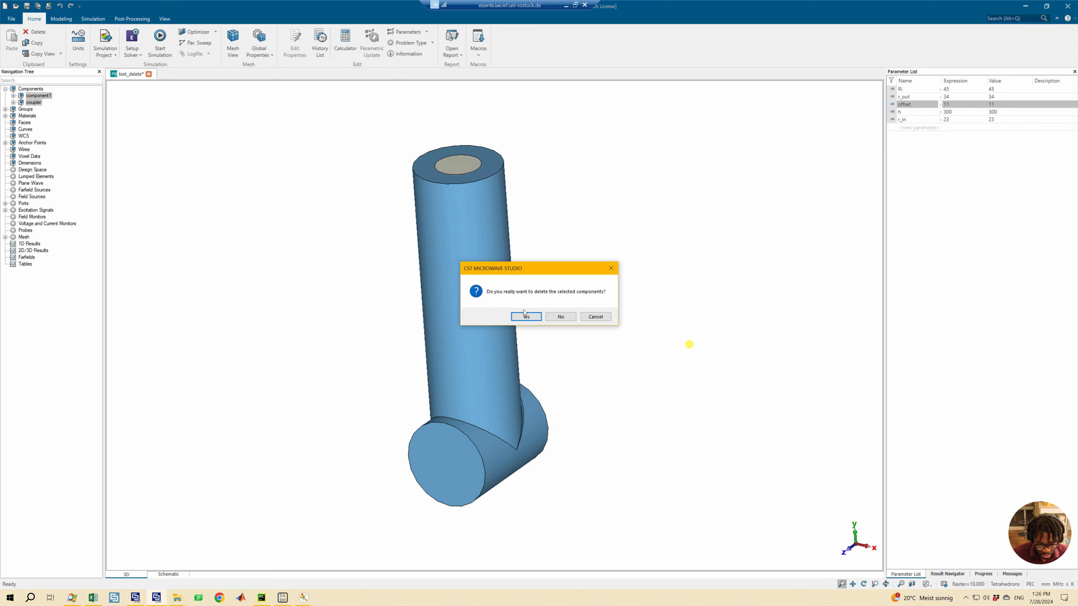
pyautogui.click(518, 318)
pyautogui.click(5, 190)
pyautogui.rightClick(39, 198)
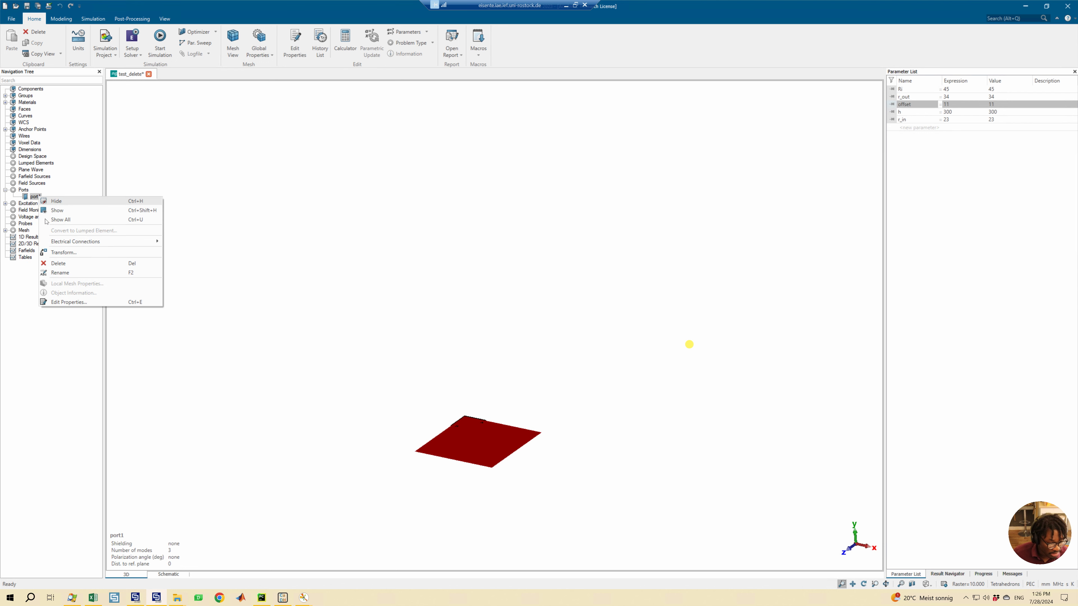
pyautogui.click(56, 261)
pyautogui.click(514, 317)
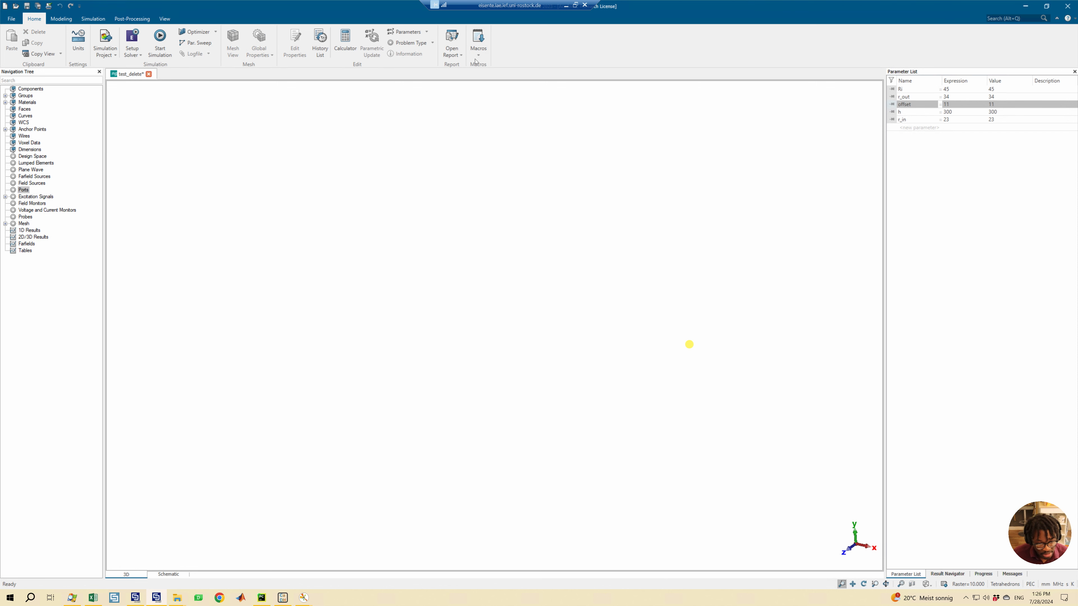
# Run the fpc2 macro to rebuild the coupler and inspect the blended edge where the two cylinders meet.
pyautogui.click(478, 49)
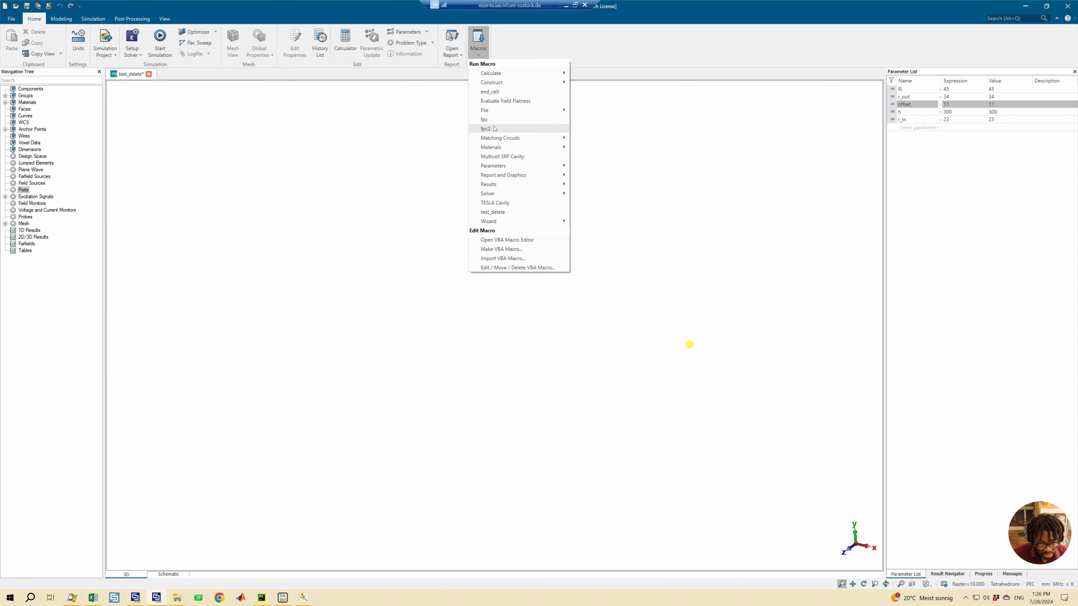
pyautogui.click(486, 129)
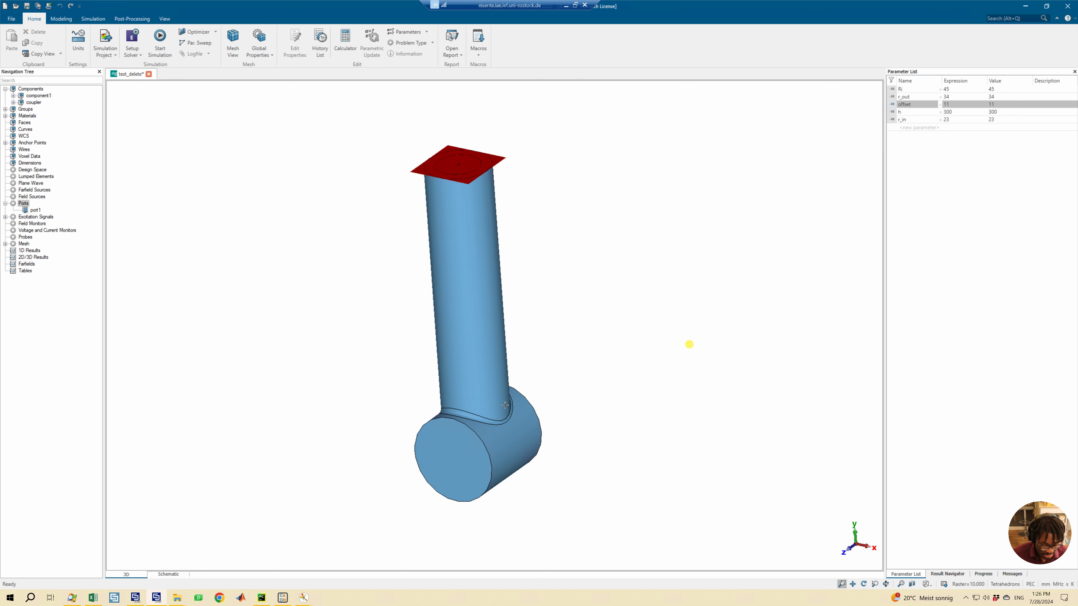
pyautogui.scroll(3, 504, 406)
pyautogui.moveTo(494, 439); pyautogui.dragTo(545, 437)
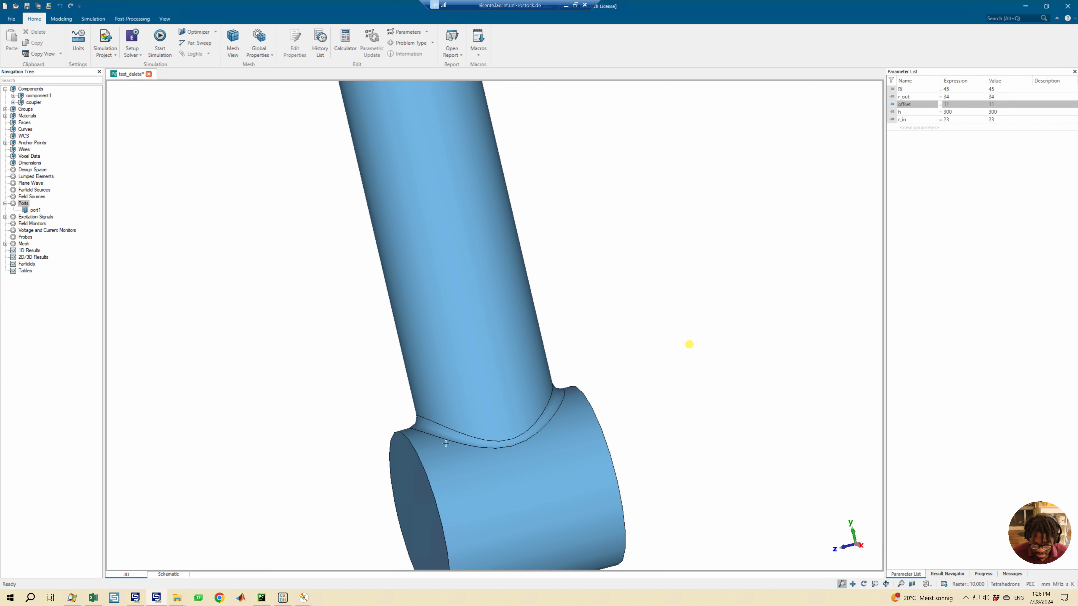
pyautogui.scroll(-4, 446, 443)
pyautogui.moveTo(539, 291)
pyautogui.mouseDown()
pyautogui.moveTo(475, 251)
pyautogui.moveTo(532, 284)
pyautogui.moveTo(471, 280)
pyautogui.moveTo(475, 268)
pyautogui.moveTo(485, 281)
pyautogui.moveTo(561, 265)
pyautogui.moveTo(655, 174)
pyautogui.moveTo(973, 127)
pyautogui.mouseUp()
# Set the h parameter to 100 and run a parametric update of the model.
pyautogui.click(954, 112)
pyautogui.click(948, 113)
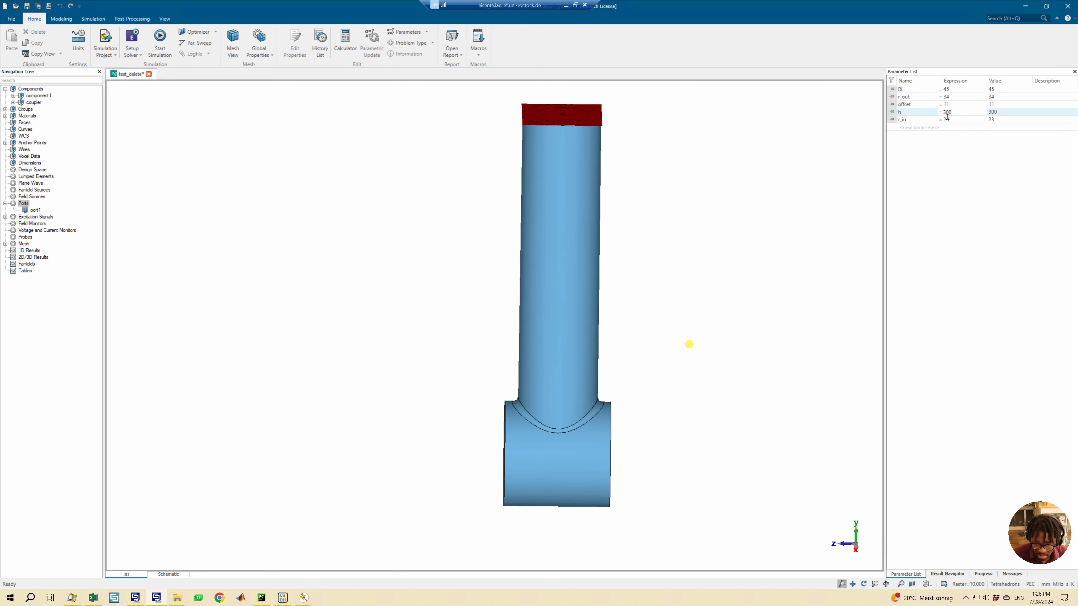
pyautogui.click(946, 112)
pyautogui.press('BackSpace')
pyautogui.write('1')
pyautogui.press('Return')
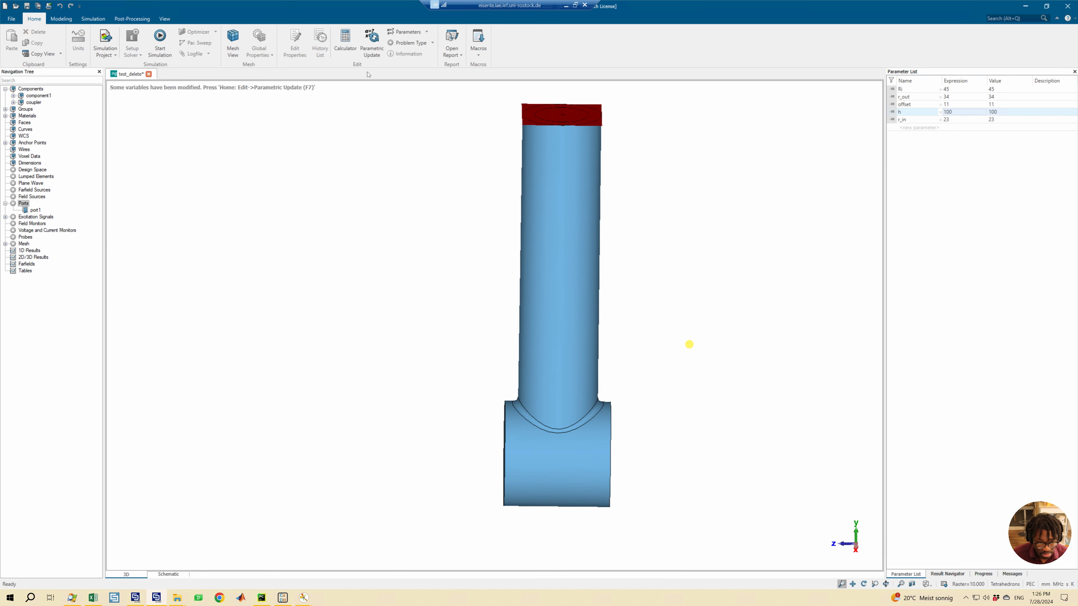
pyautogui.click(371, 43)
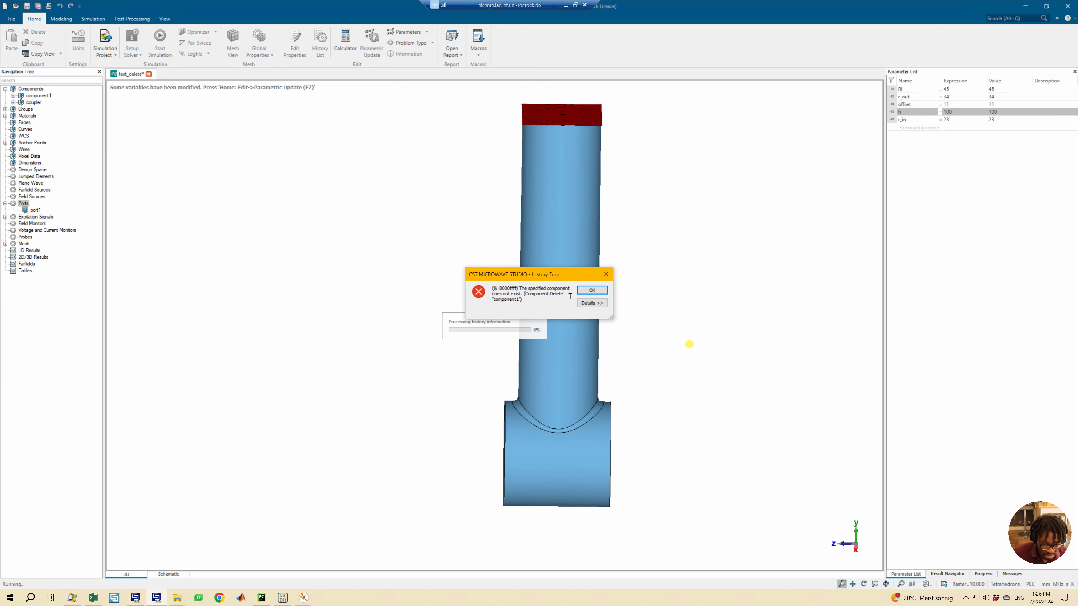
pyautogui.click(596, 292)
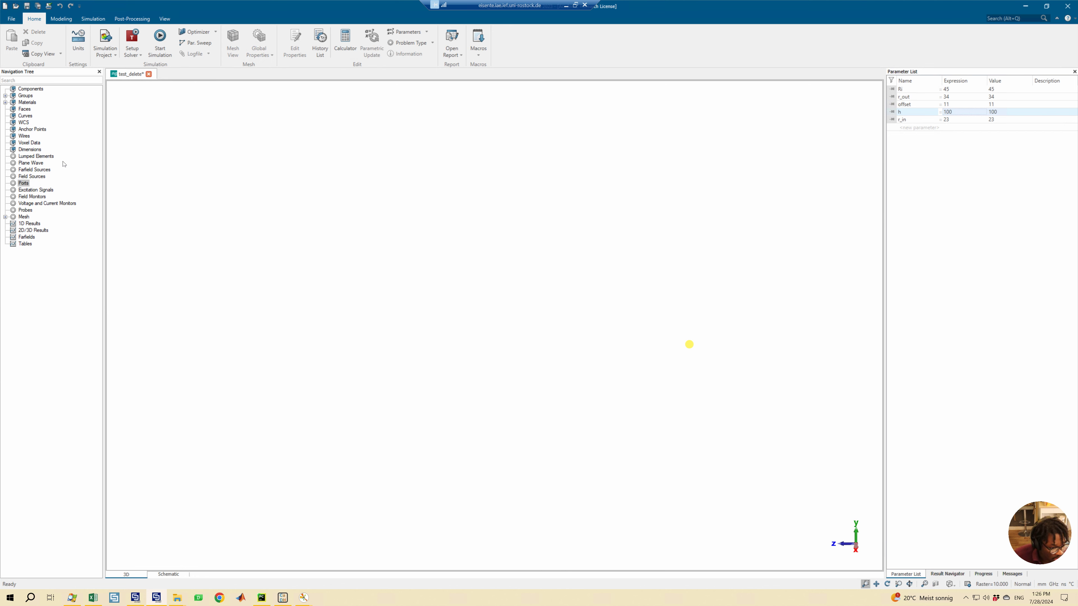
# Delete the delete shapes and delete port: port1 operations from the history list.
pyautogui.click(318, 50)
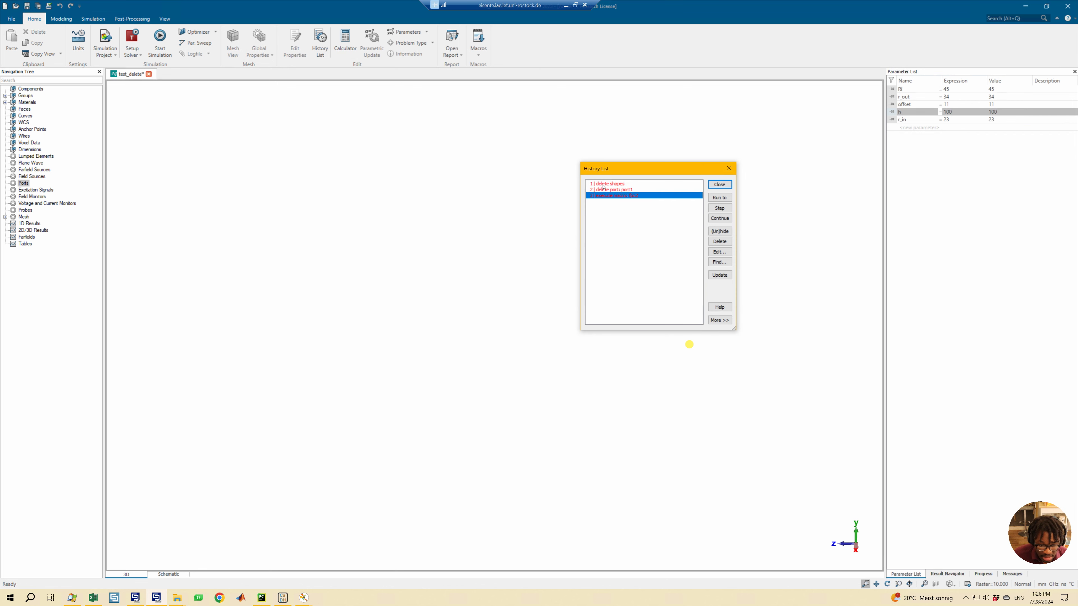
pyautogui.click(603, 185)
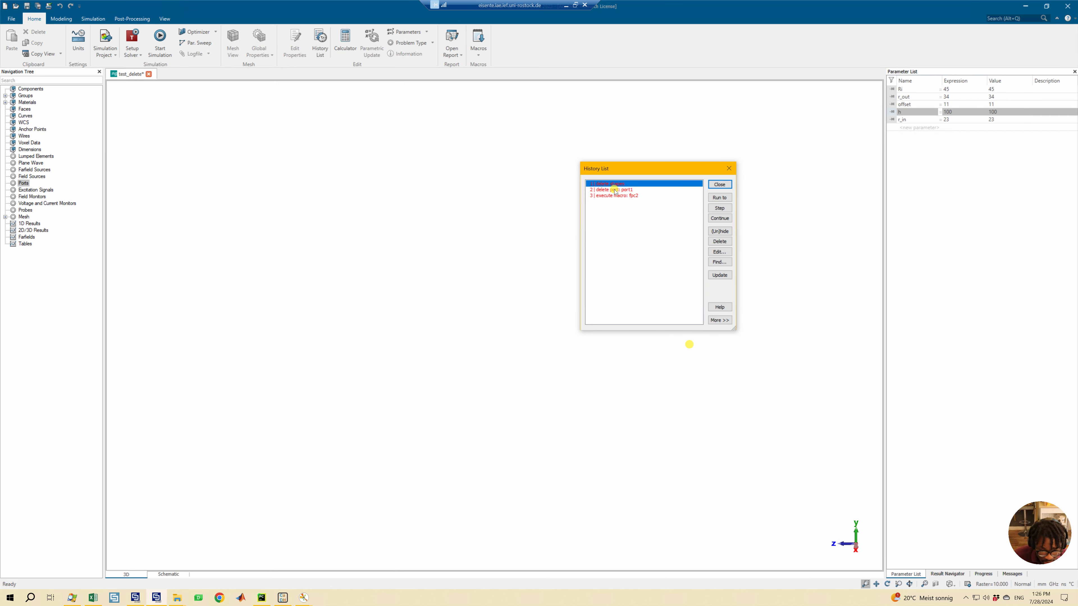
pyautogui.keyDown('shift'); pyautogui.click(615, 190); pyautogui.keyUp('shift')
pyautogui.click(719, 241)
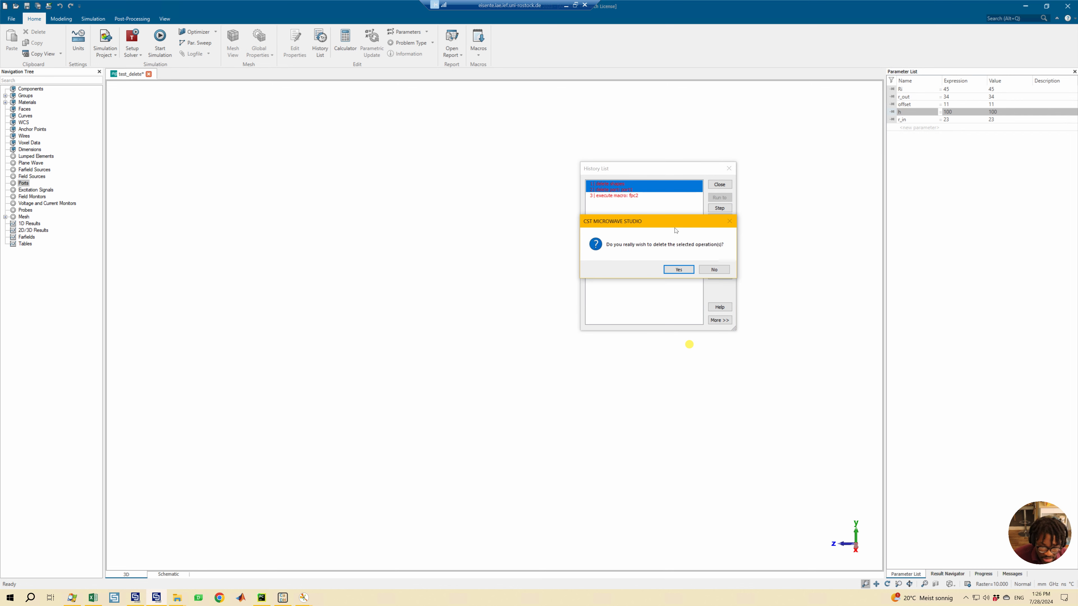
pyautogui.click(678, 269)
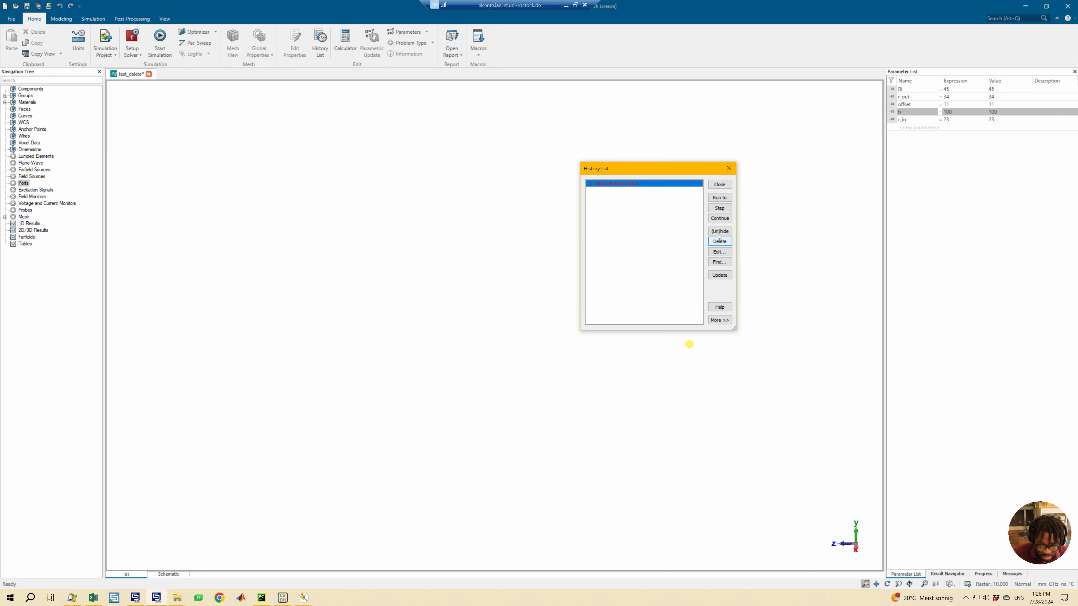
# Run the history up to the fpc2 macro operation, close the list, and inspect the rebuilt coupler from several angles.
pyautogui.click(718, 217)
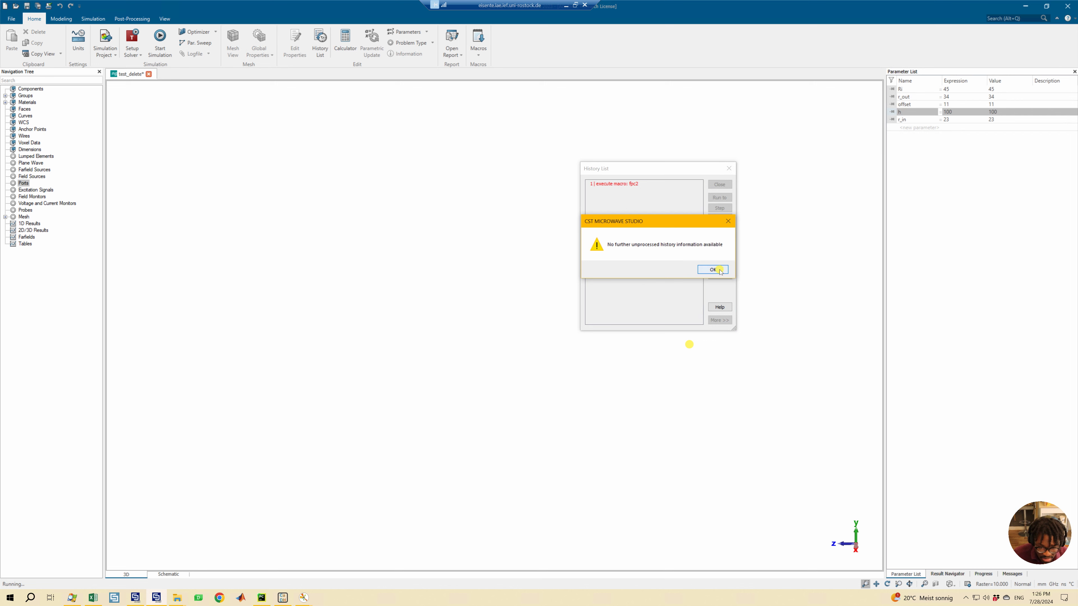
pyautogui.press('Return')
pyautogui.click(719, 197)
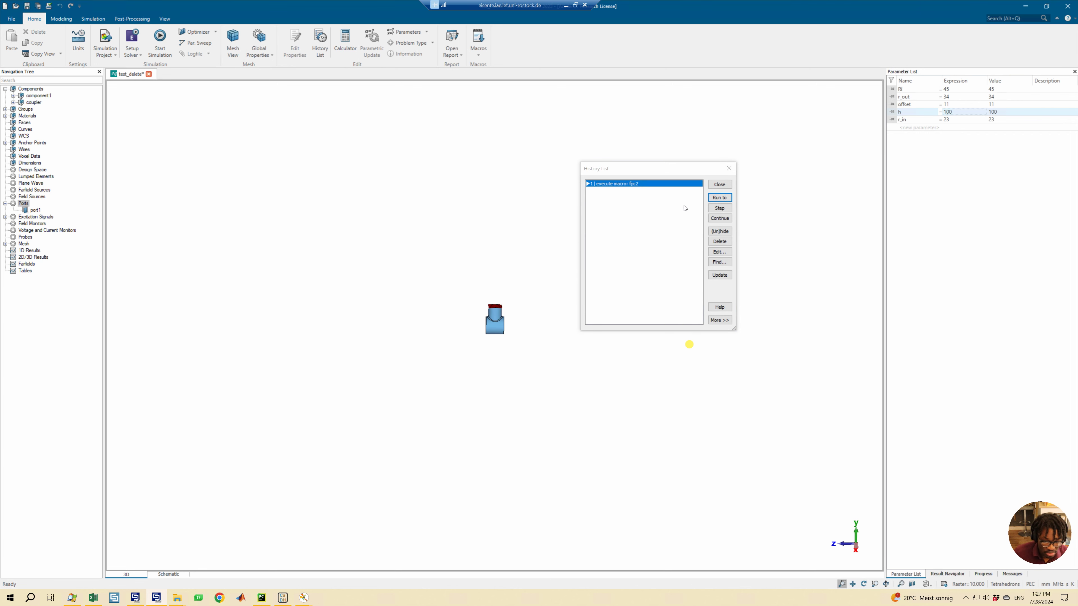
pyautogui.click(726, 170)
pyautogui.scroll(5, 499, 329)
pyautogui.keyDown('ctrl'); pyautogui.moveTo(466, 293); pyautogui.dragTo(540, 307); pyautogui.keyUp('ctrl')
pyautogui.scroll(3, 539, 307)
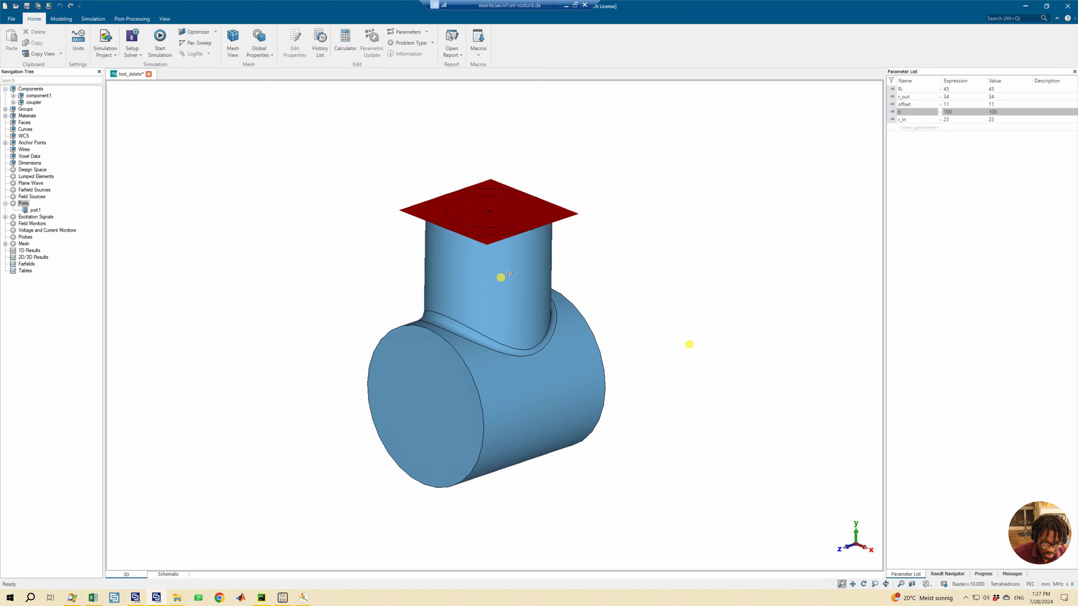
pyautogui.keyDown('ctrl'); pyautogui.moveTo(520, 260); pyautogui.dragTo(495, 360); pyautogui.keyUp('ctrl')
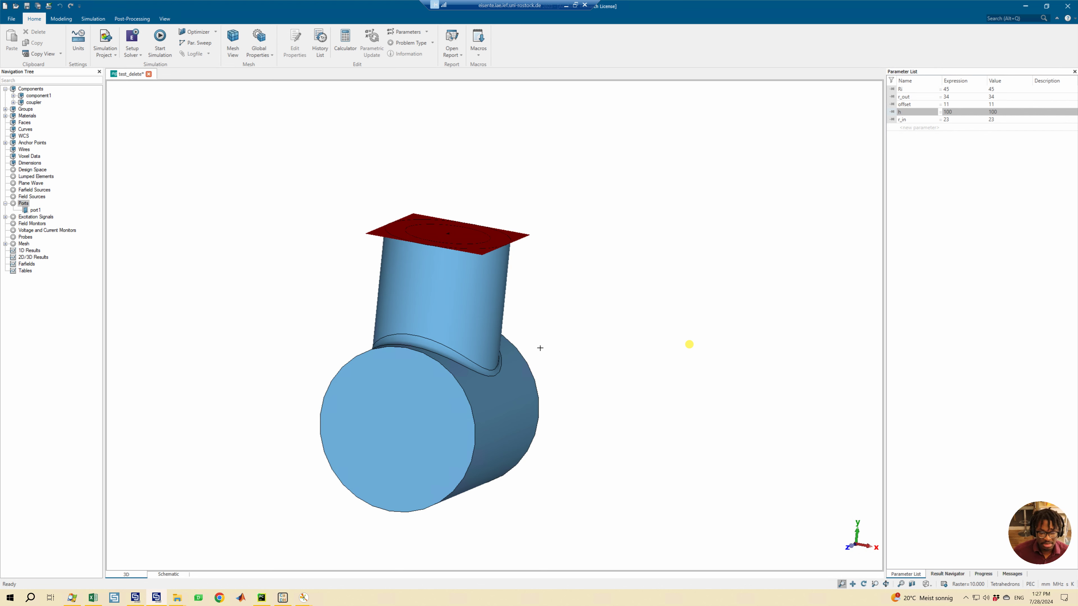
pyautogui.keyDown('ctrl'); pyautogui.moveTo(531, 342); pyautogui.dragTo(533, 311); pyautogui.keyUp('ctrl')
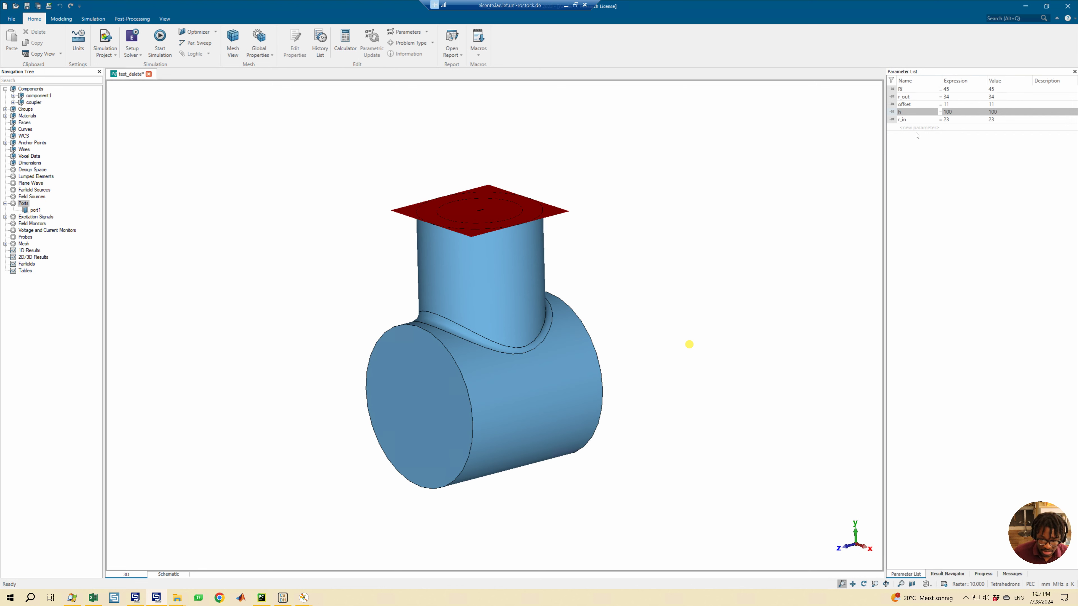
# Set the r_in parameter to 10 and update the model parametrically.
pyautogui.doubleClick(953, 120)
pyautogui.click(957, 123)
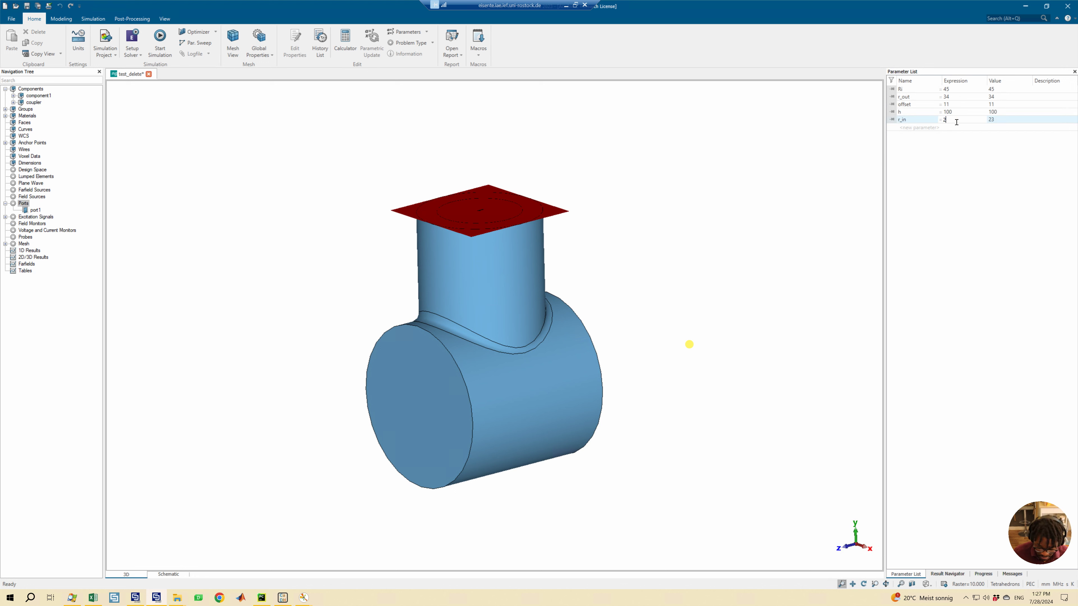
pyautogui.write('1')
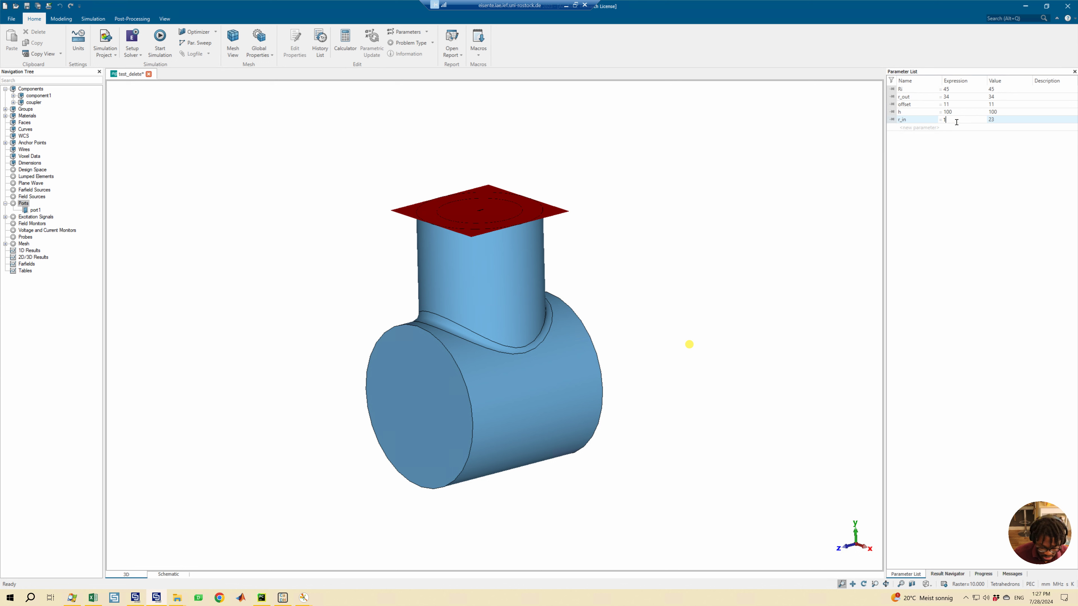
pyautogui.write('0')
pyautogui.press('Return')
pyautogui.click(372, 40)
# Isolate the coupler component to check its inner conductor and save the test_delete project.
pyautogui.click(50, 98)
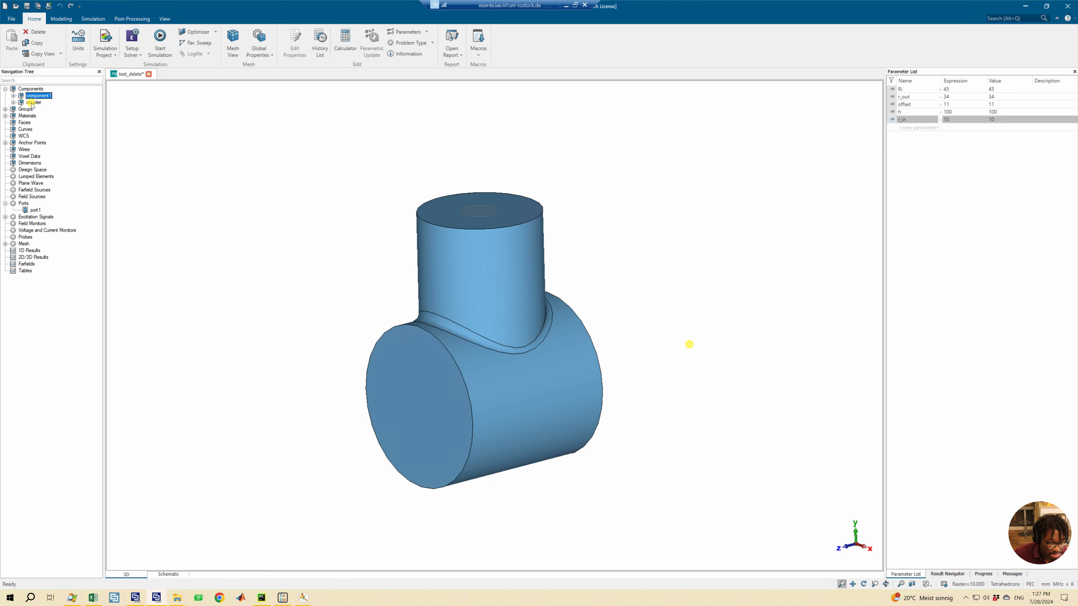
pyautogui.click(32, 102)
pyautogui.moveTo(573, 255); pyautogui.dragTo(409, 218, button='middle')
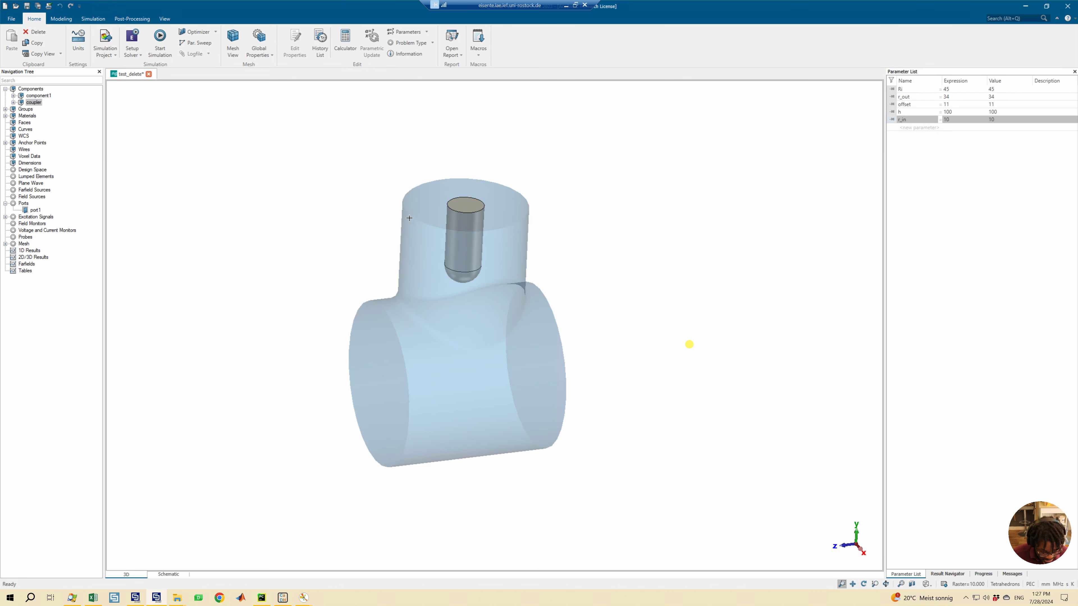
pyautogui.hotkey('ctrl', 's')
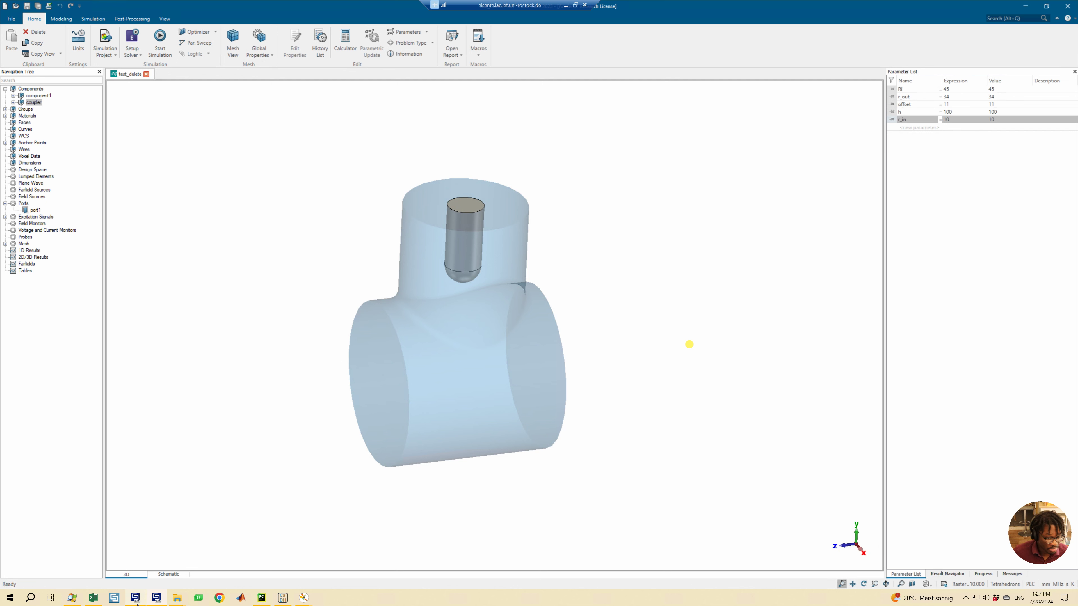
# Switch to the E_End_Cell project and view the cavity from several angles, ending in a straight side view.
pyautogui.click(156, 598)
pyautogui.click(198, 73)
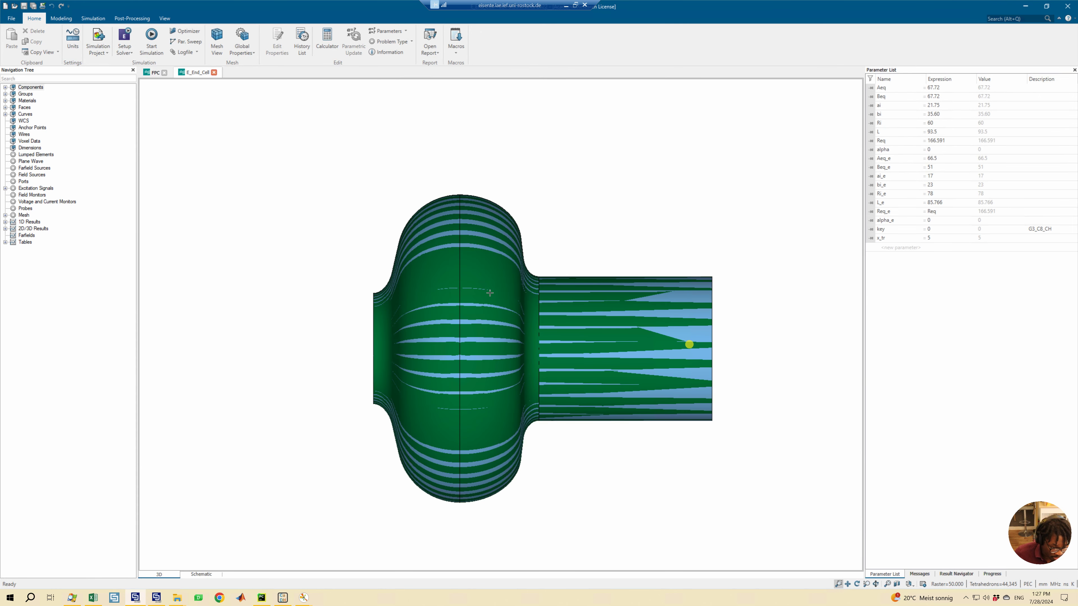
pyautogui.moveTo(491, 294); pyautogui.dragTo(413, 231)
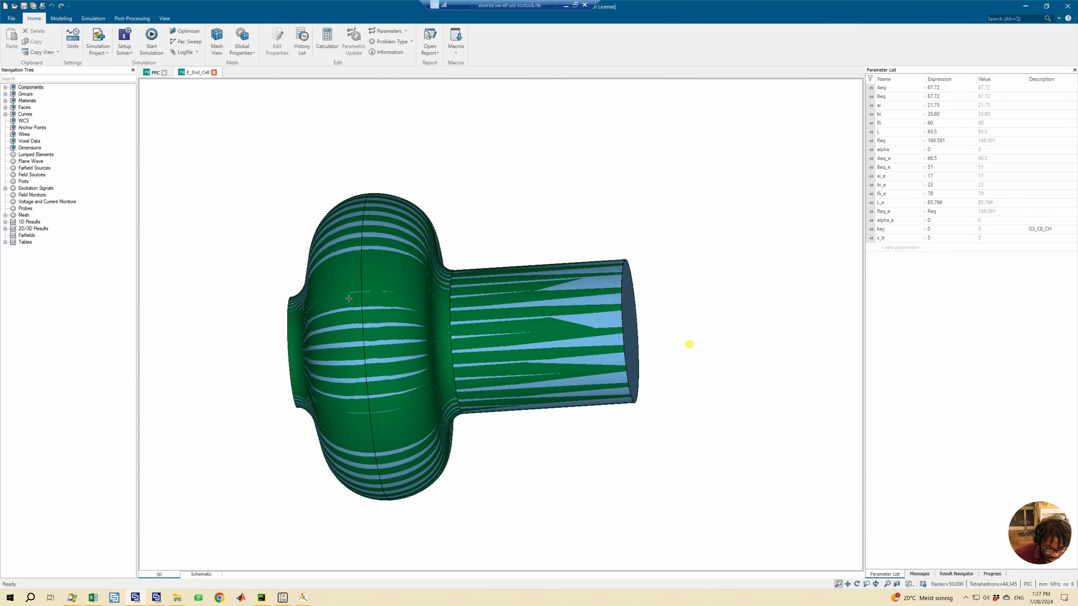
pyautogui.moveTo(350, 298); pyautogui.dragTo(340, 266)
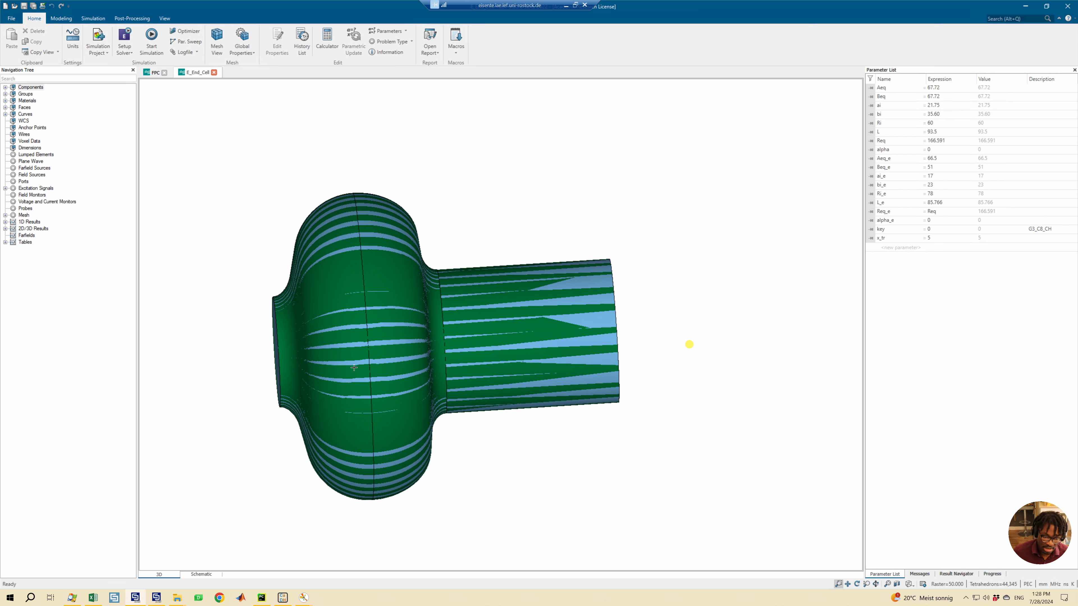
pyautogui.moveTo(471, 321); pyautogui.dragTo(544, 322, button='middle')
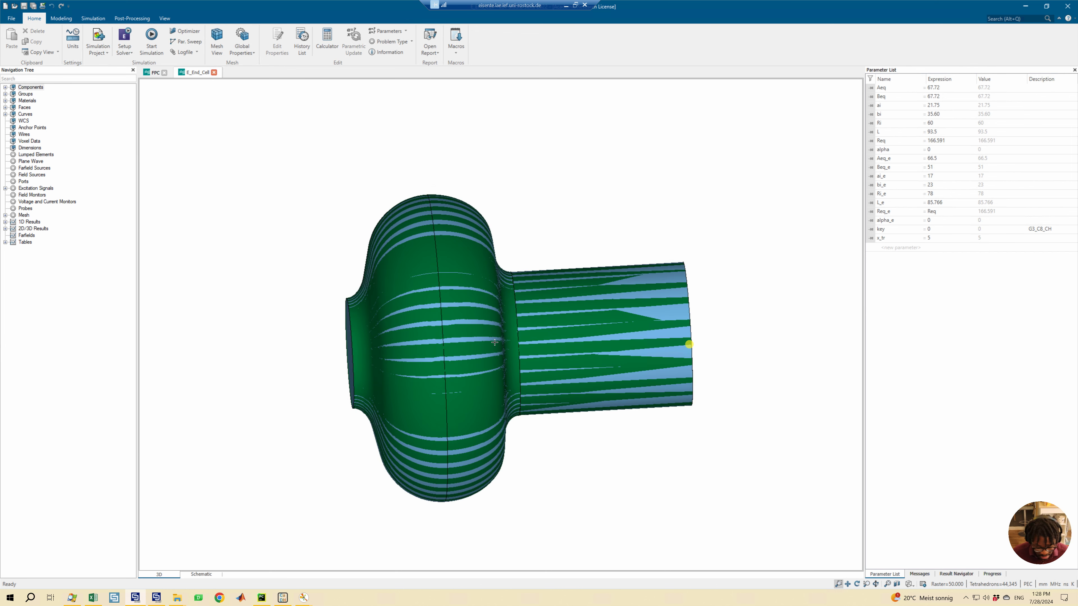
pyautogui.press('5')
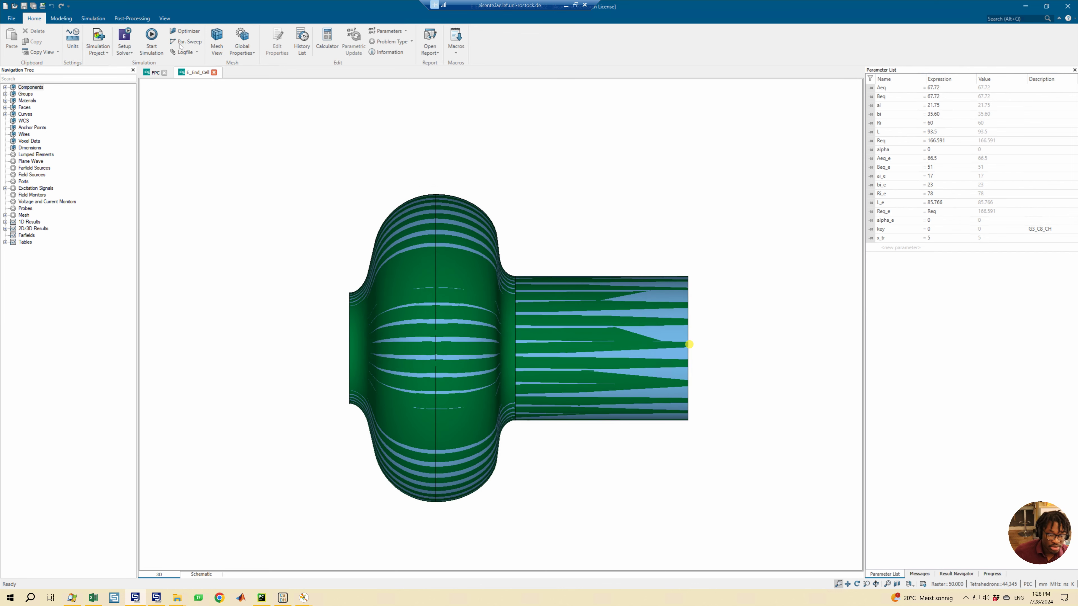
# Create a structure macro named end_cell from all operations in the E_End_Cell history, overwriting the existing macro.
pyautogui.click(301, 40)
pyautogui.scroll(2, 571, 172)
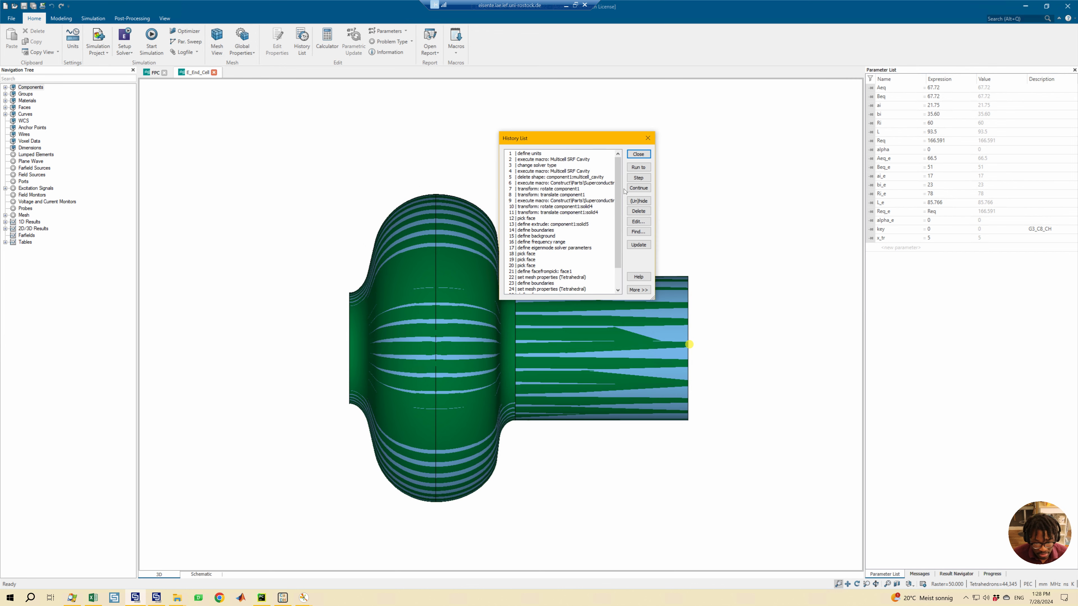
pyautogui.click(548, 154)
pyautogui.scroll(-2, 556, 169)
pyautogui.keyDown('shift'); pyautogui.click(552, 289); pyautogui.keyUp('shift')
pyautogui.click(639, 289)
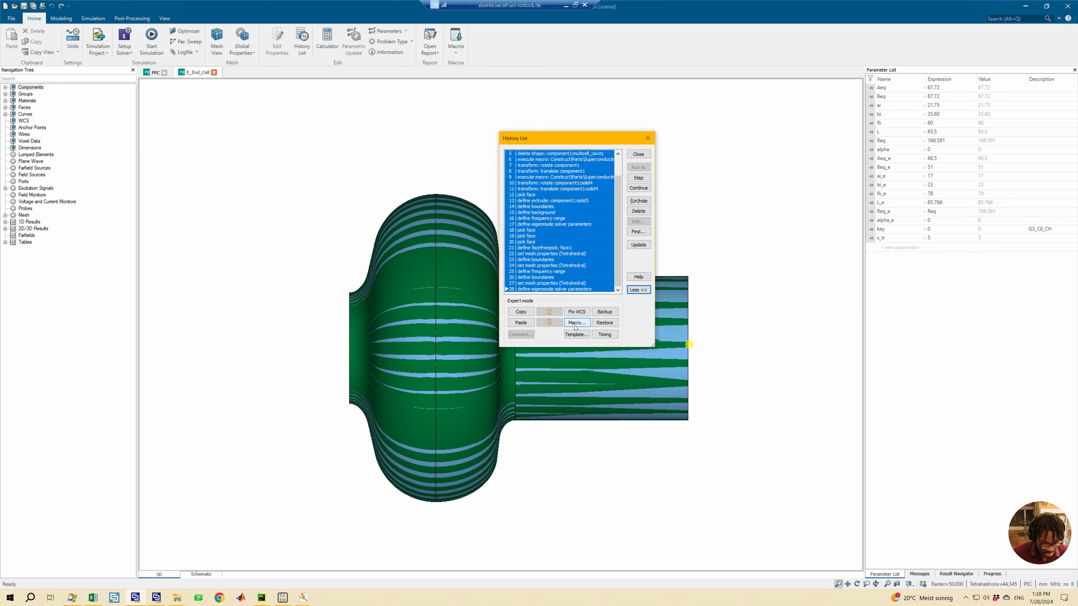
pyautogui.click(576, 324)
pyautogui.write('end_cell')
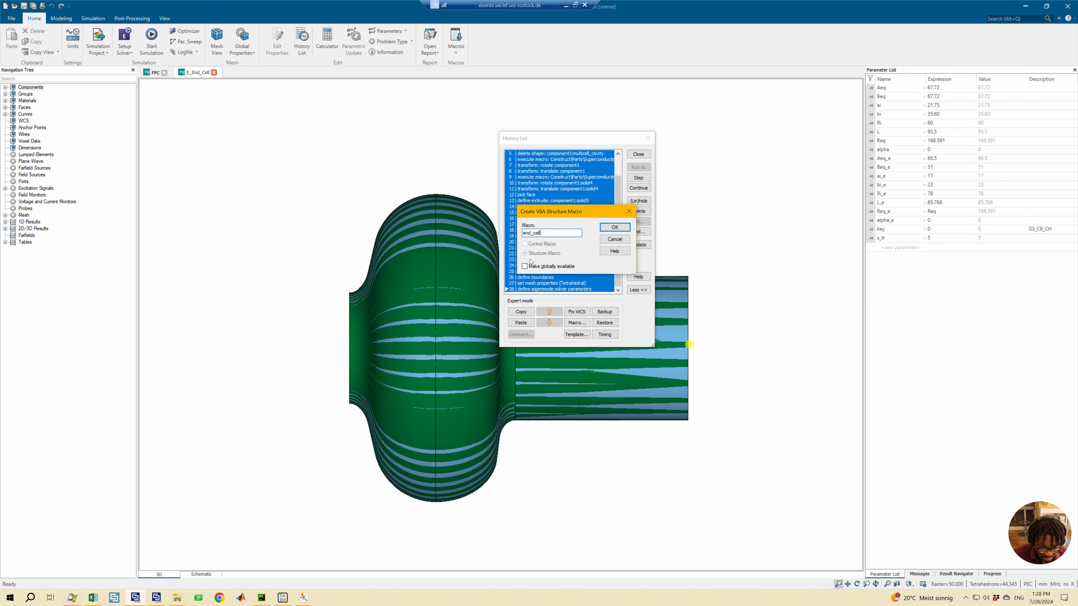
pyautogui.click(614, 227)
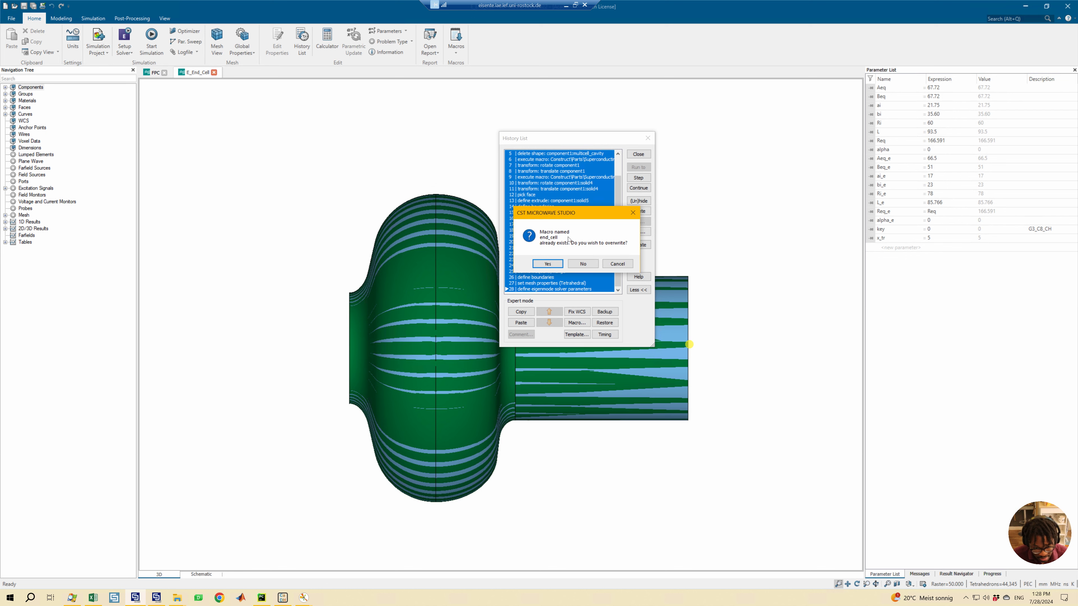
pyautogui.click(547, 264)
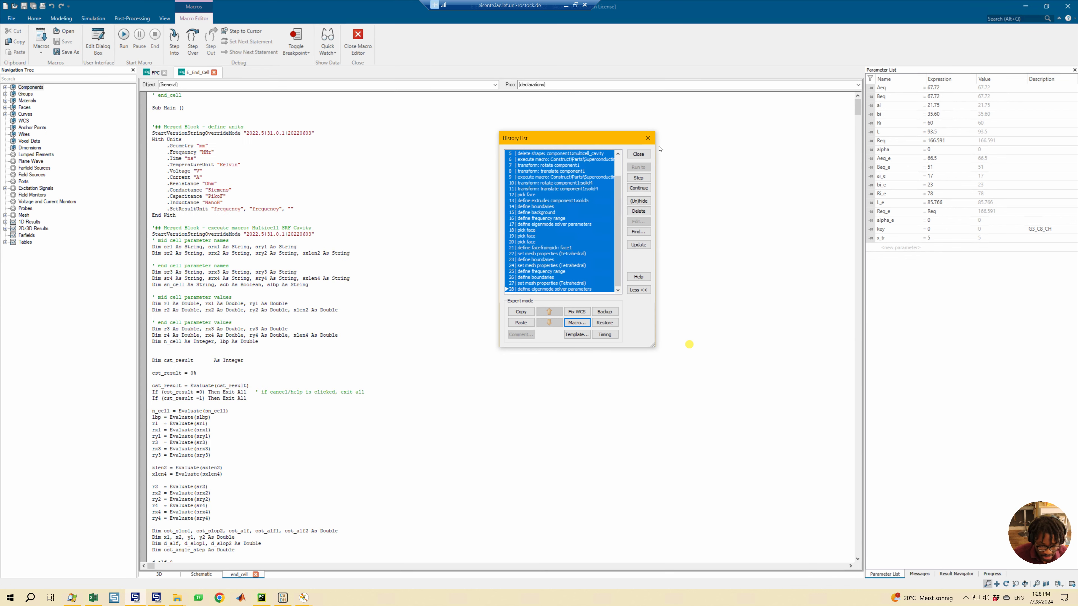
# Close the history list and try to run the end_cell macro in the test_delete project.
pyautogui.click(648, 138)
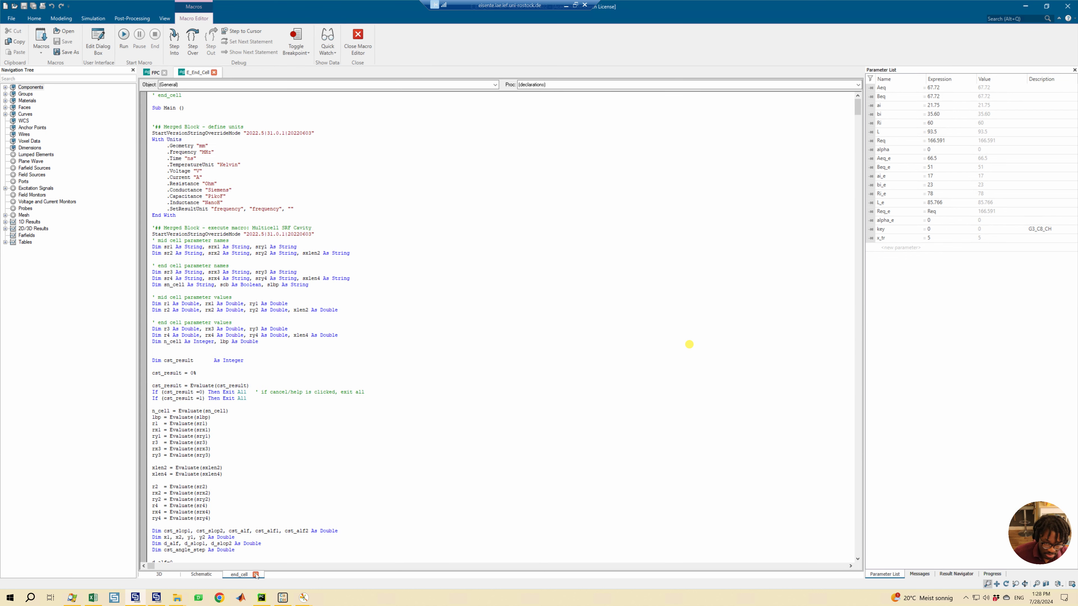
pyautogui.click(159, 574)
pyautogui.click(157, 599)
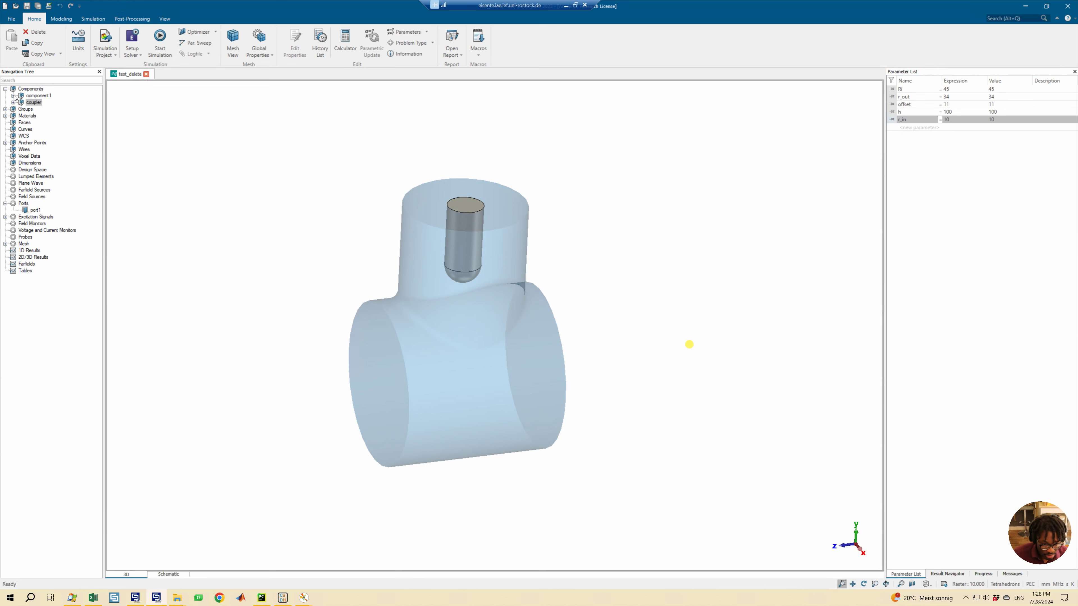
pyautogui.scroll(-3, 547, 270)
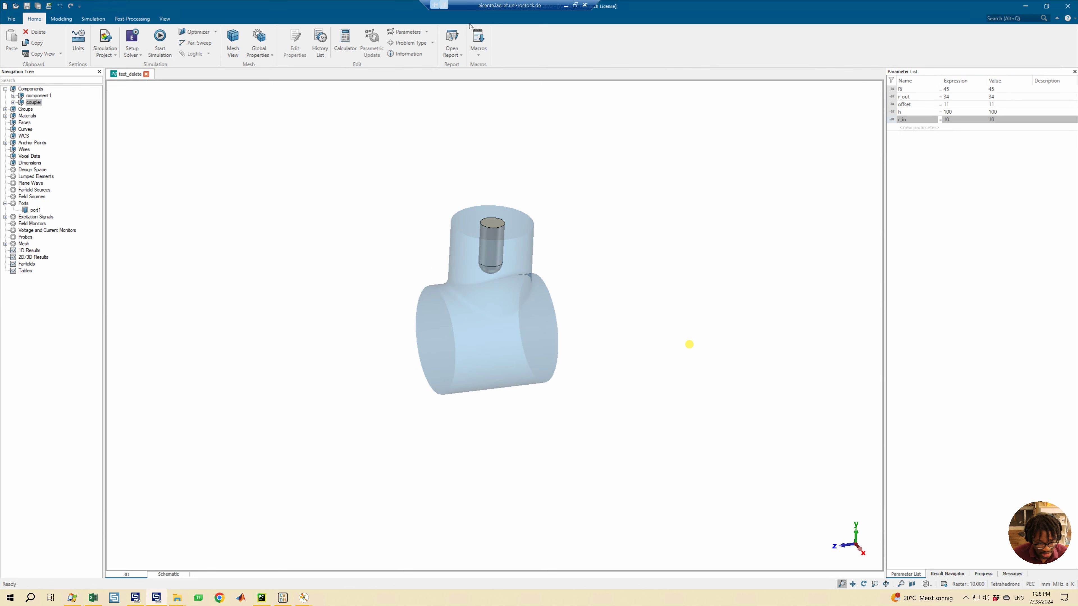
pyautogui.click(478, 50)
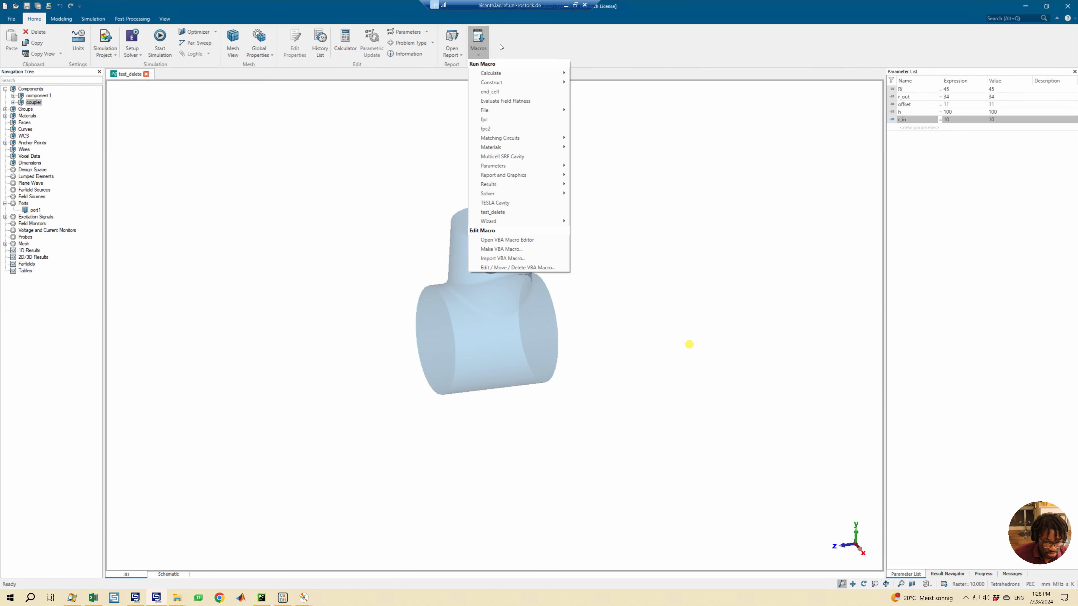
pyautogui.click(495, 92)
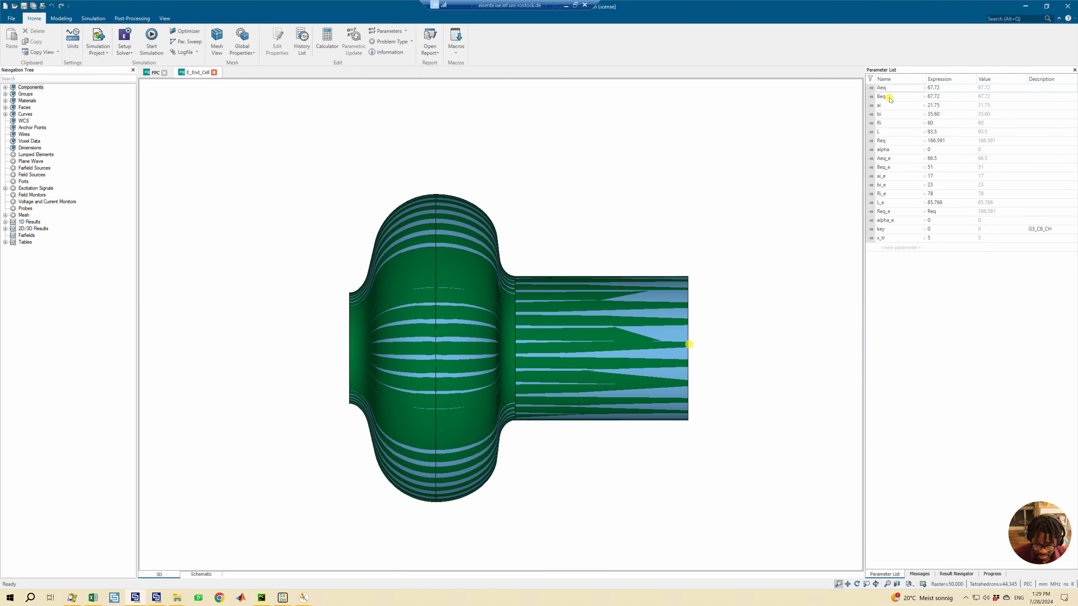
# Review the cell parameters in the E_End_Cell project, return to test_delete and dismiss the macro error.
pyautogui.click(883, 107)
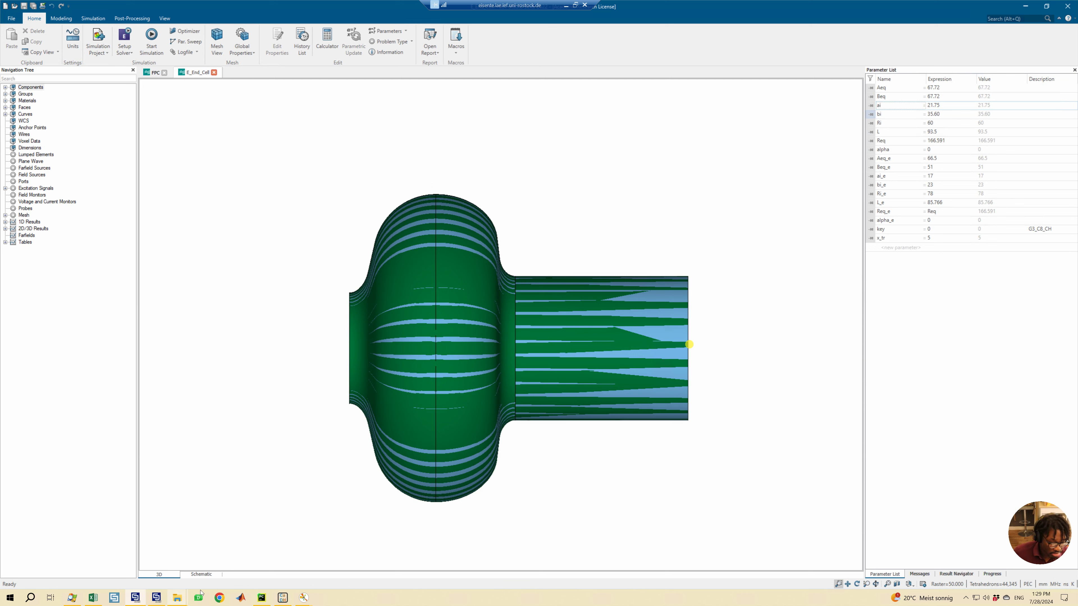
pyautogui.click(157, 598)
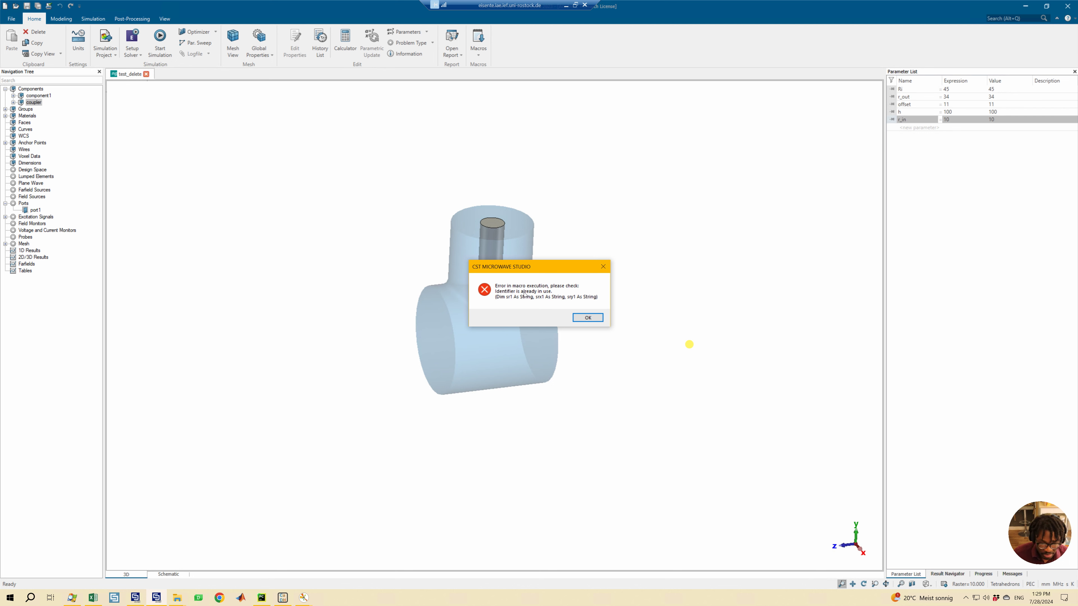
pyautogui.click(587, 318)
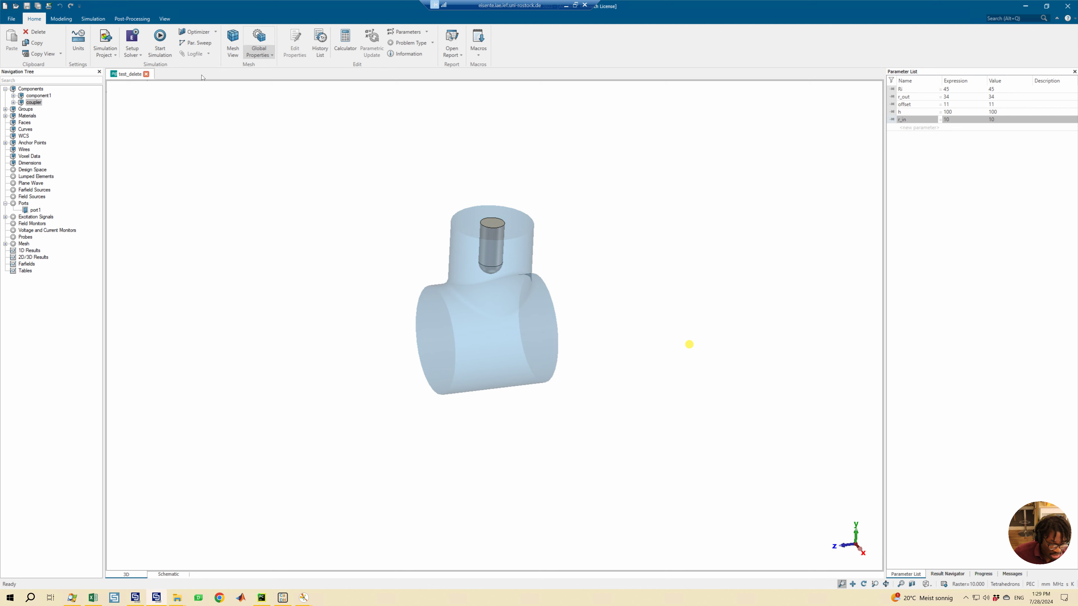
# Find the end_cell macro among the global macros and open it for editing.
pyautogui.click(477, 42)
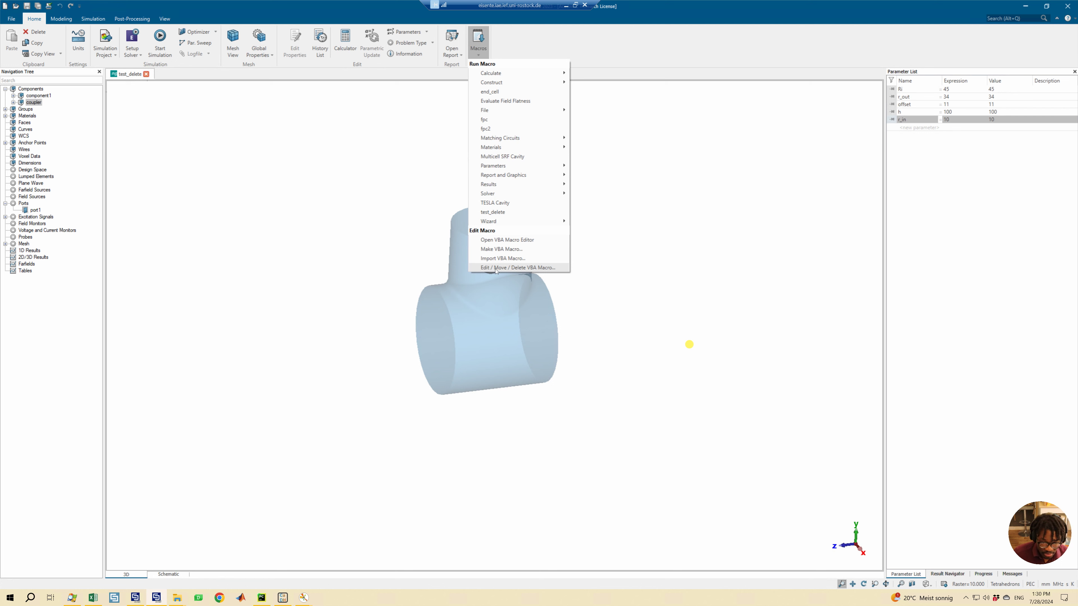
pyautogui.click(540, 268)
pyautogui.scroll(-20, 502, 300)
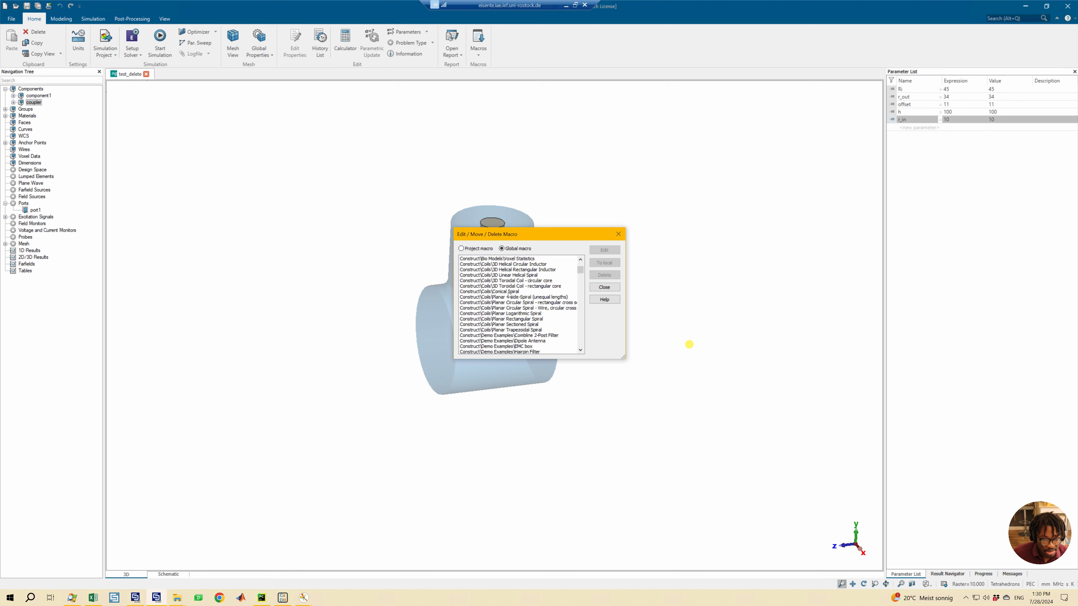
pyautogui.scroll(8, 473, 292)
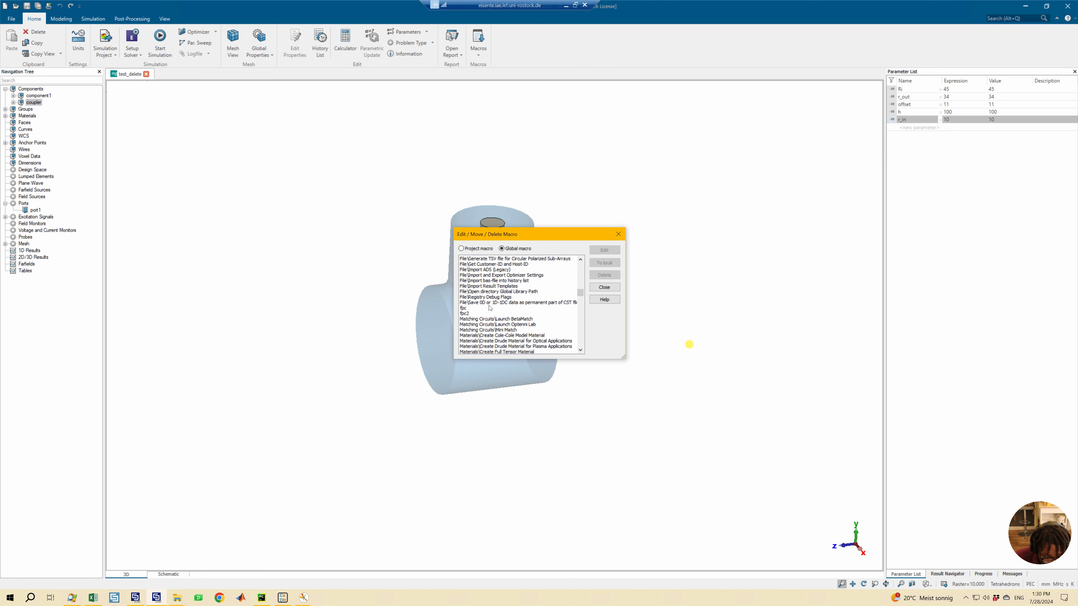
pyautogui.scroll(-10, 478, 317)
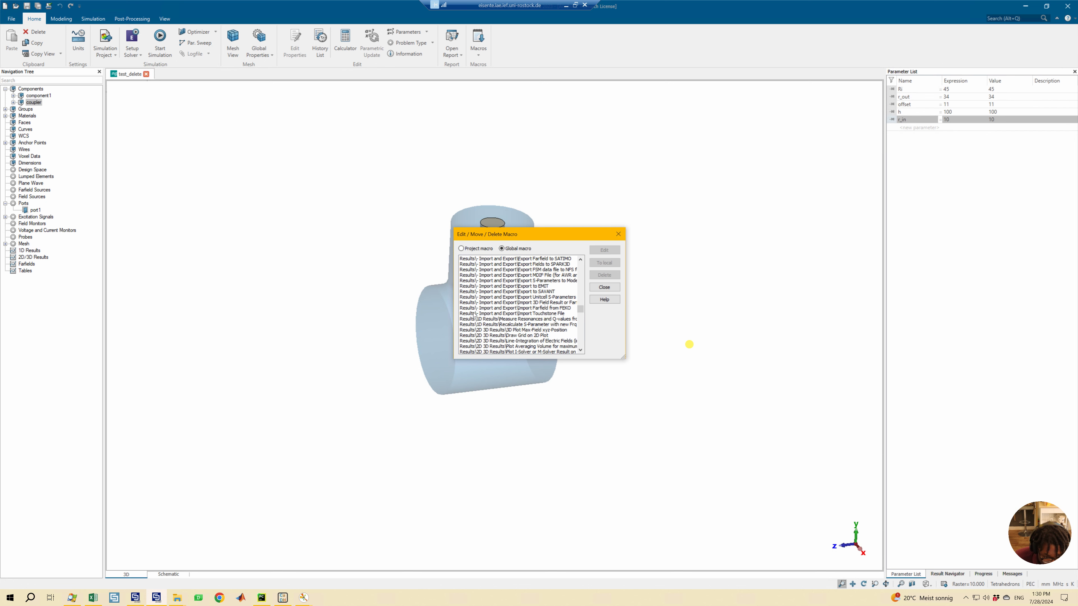
pyautogui.scroll(-15, 469, 317)
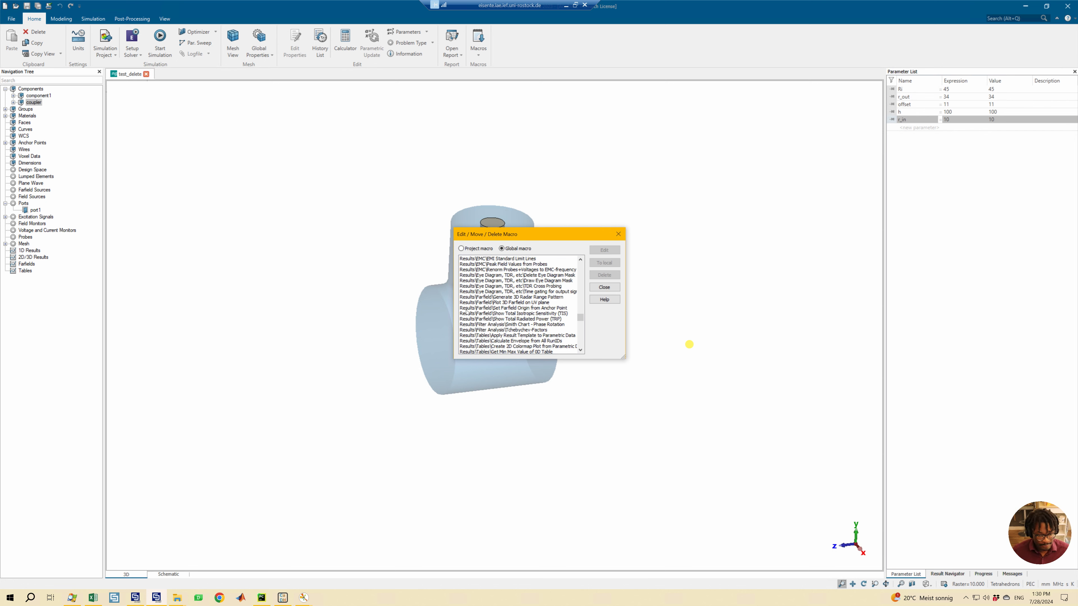
pyautogui.scroll(10, 502, 337)
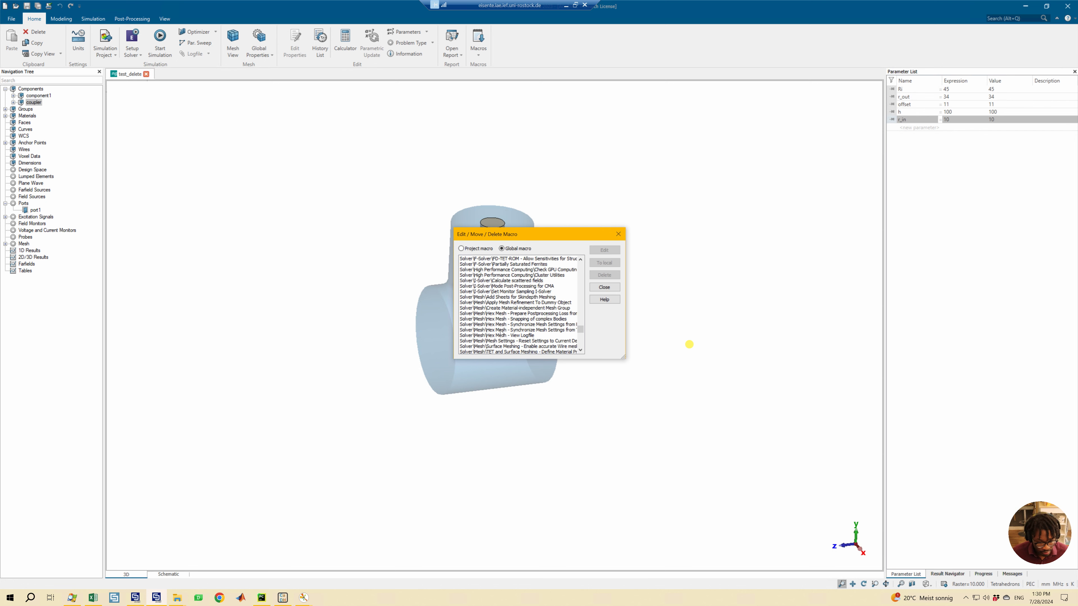
pyautogui.scroll(10, 502, 333)
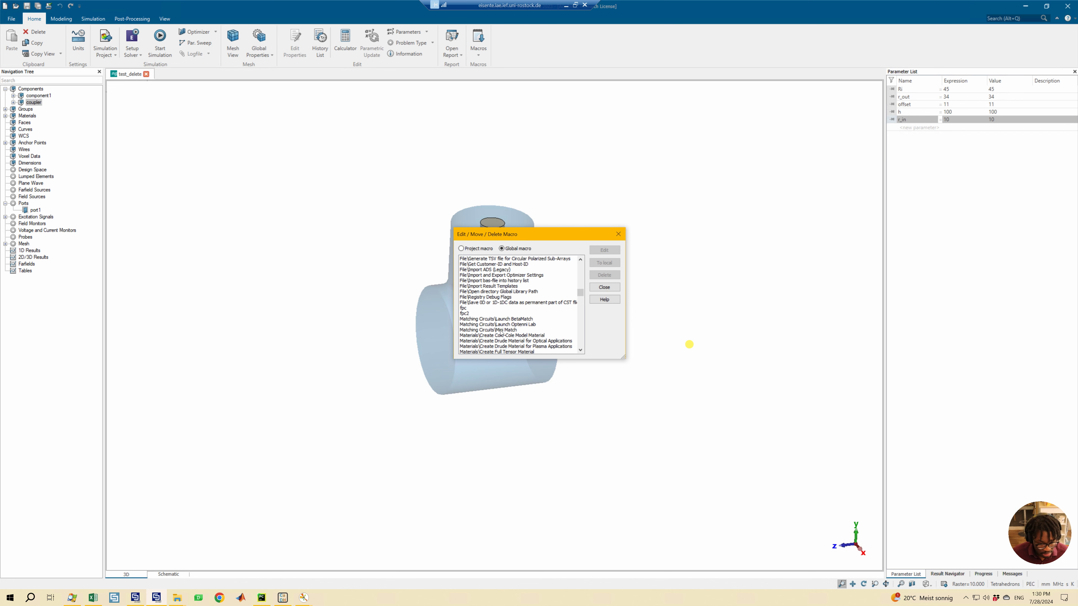
pyautogui.scroll(6, 475, 306)
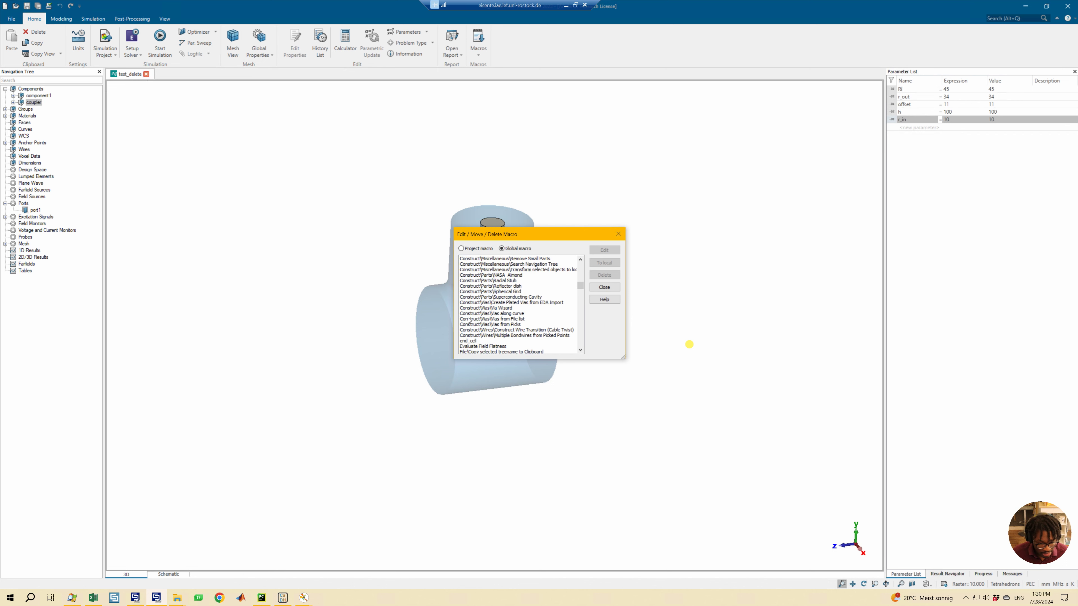
pyautogui.click(475, 341)
pyautogui.click(607, 250)
# Examine the end_cell macro code, from the sr1 declaration through the angle calculation, spline, polygon and rotate blocks.
pyautogui.scroll(3, 185, 264)
pyautogui.click(137, 276)
pyautogui.doubleClick(136, 249)
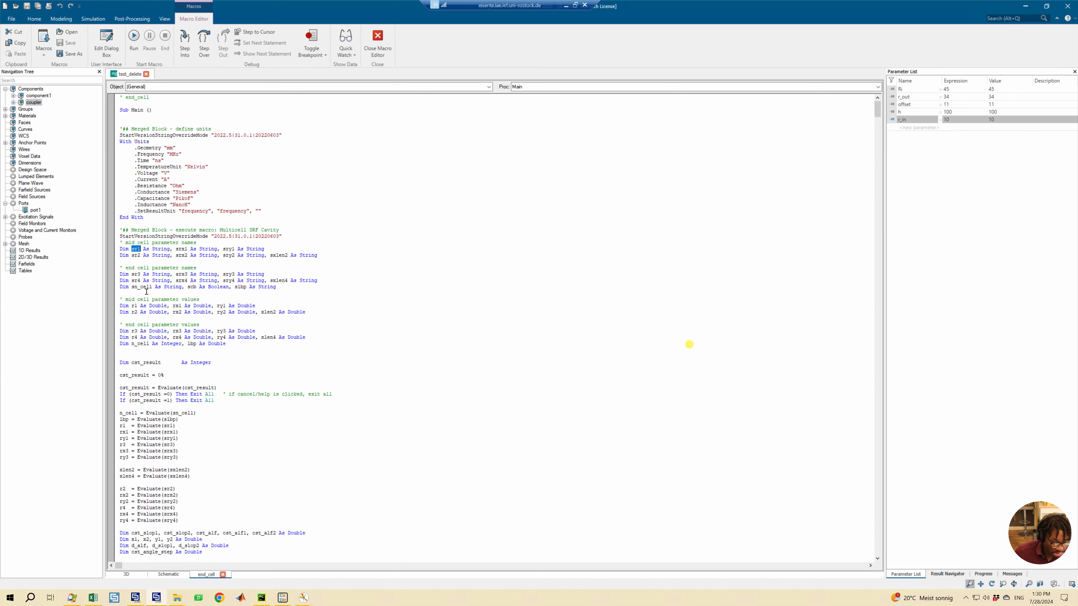
pyautogui.scroll(-9, 204, 195)
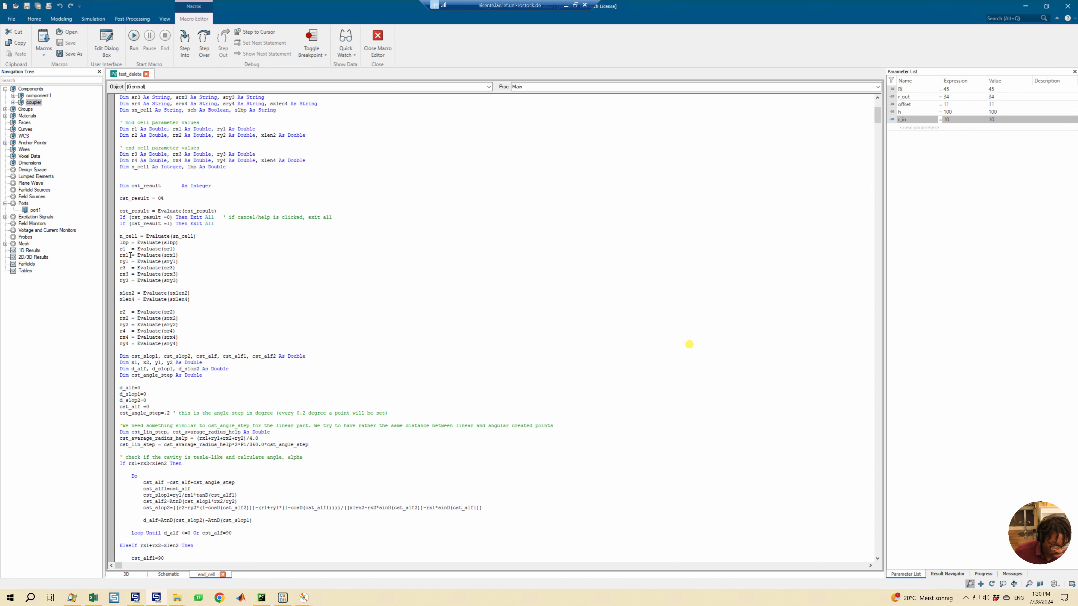
pyautogui.scroll(-20, 167, 232)
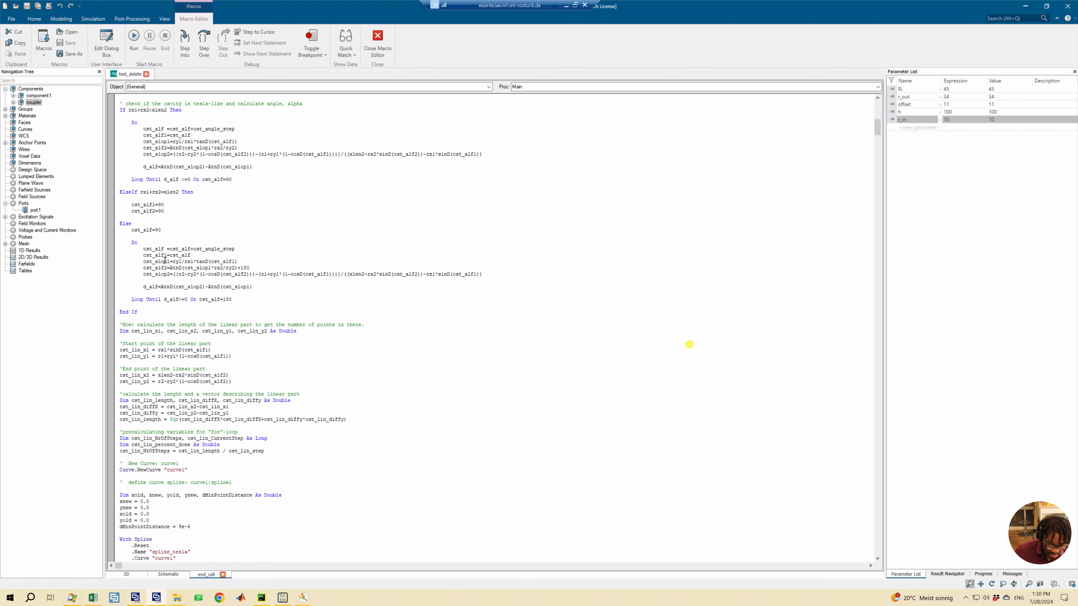
pyautogui.scroll(-5, 162, 267)
pyautogui.scroll(12, 170, 276)
pyautogui.scroll(-8, 182, 293)
pyautogui.scroll(-16, 182, 293)
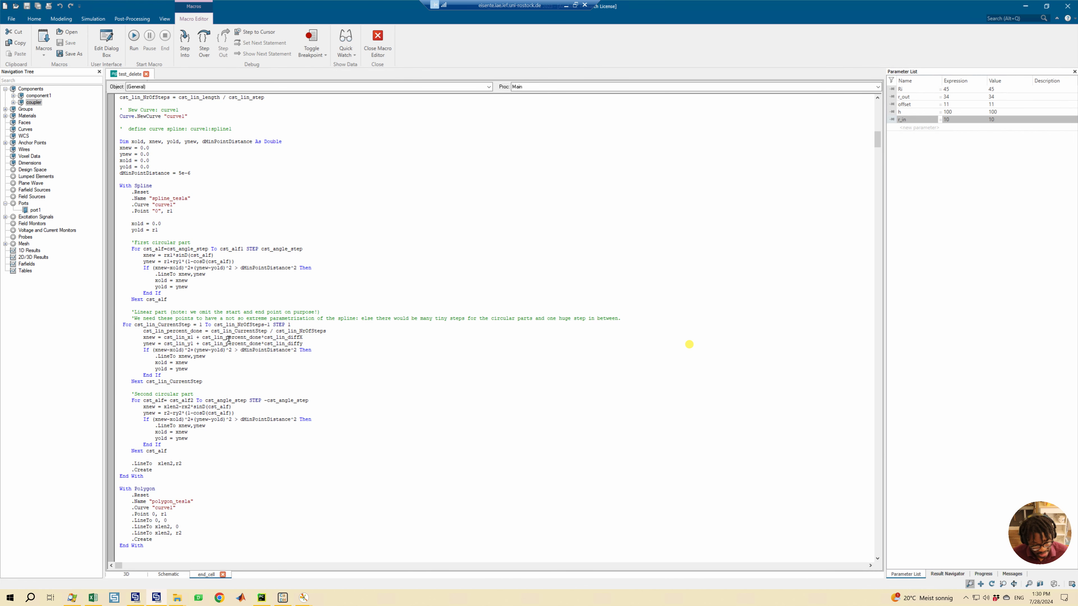
pyautogui.scroll(-12, 220, 327)
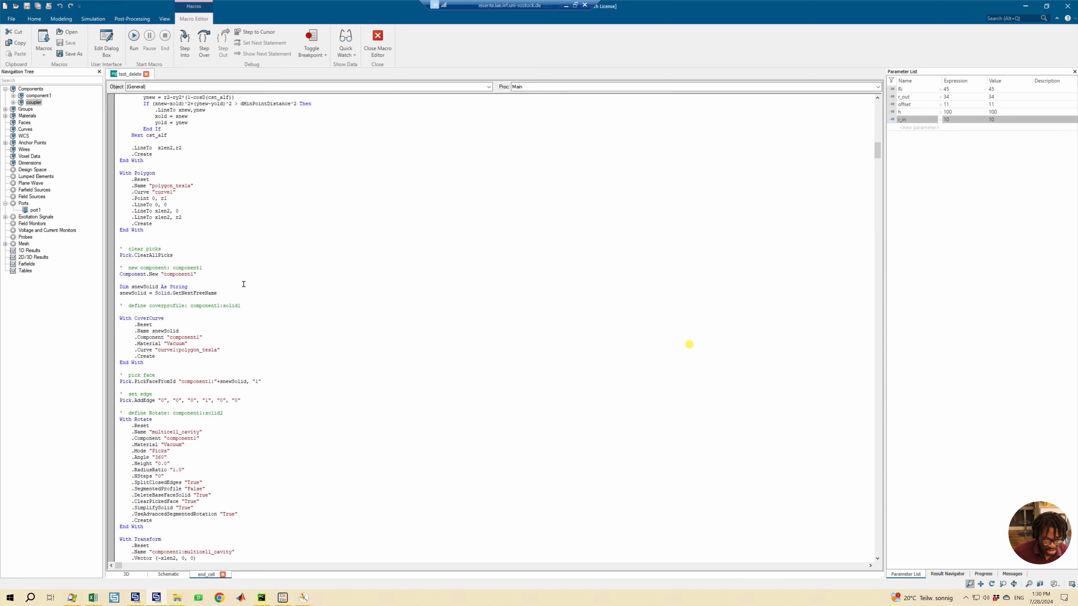
pyautogui.scroll(20, 244, 283)
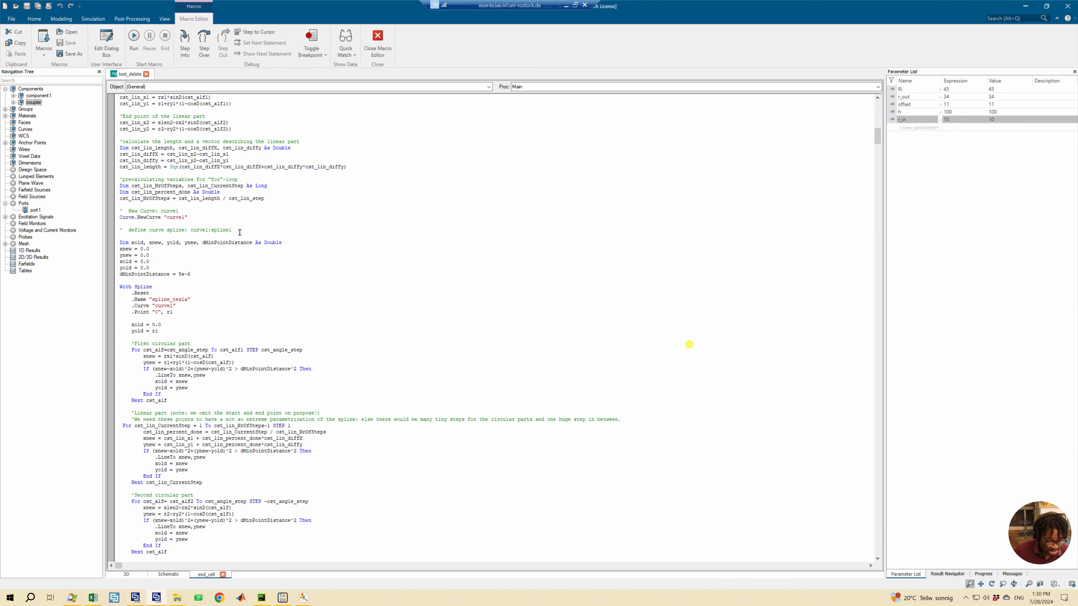
pyautogui.scroll(15, 227, 228)
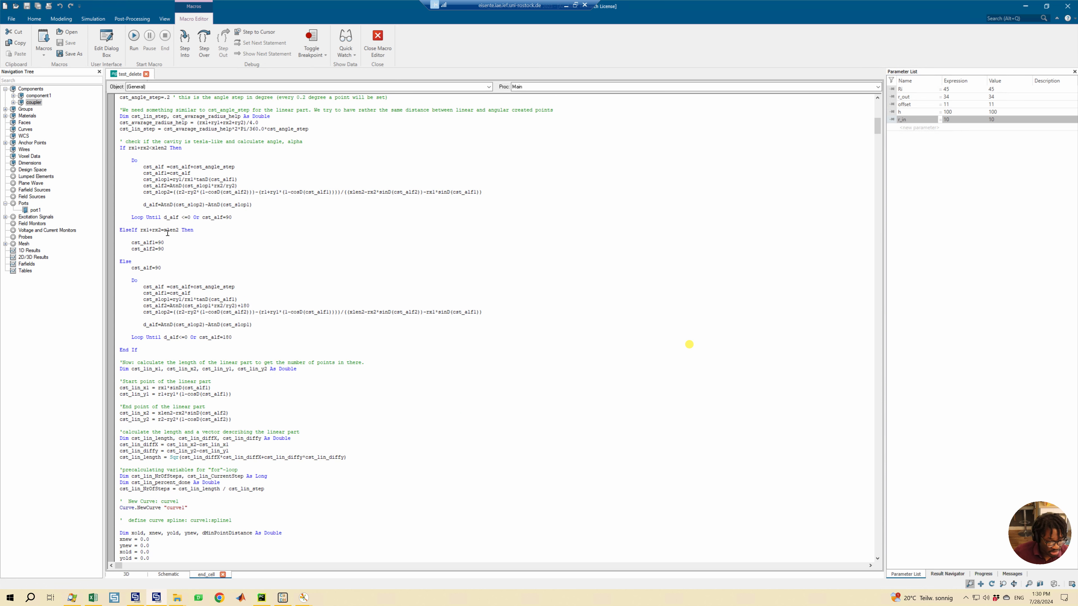
pyautogui.scroll(7, 217, 225)
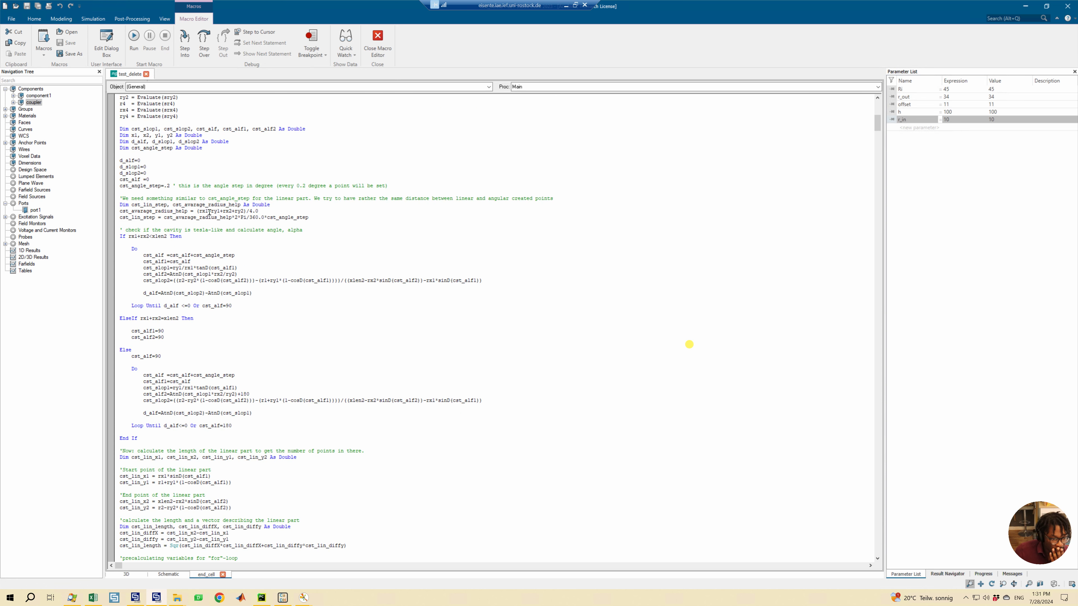
pyautogui.scroll(9, 158, 202)
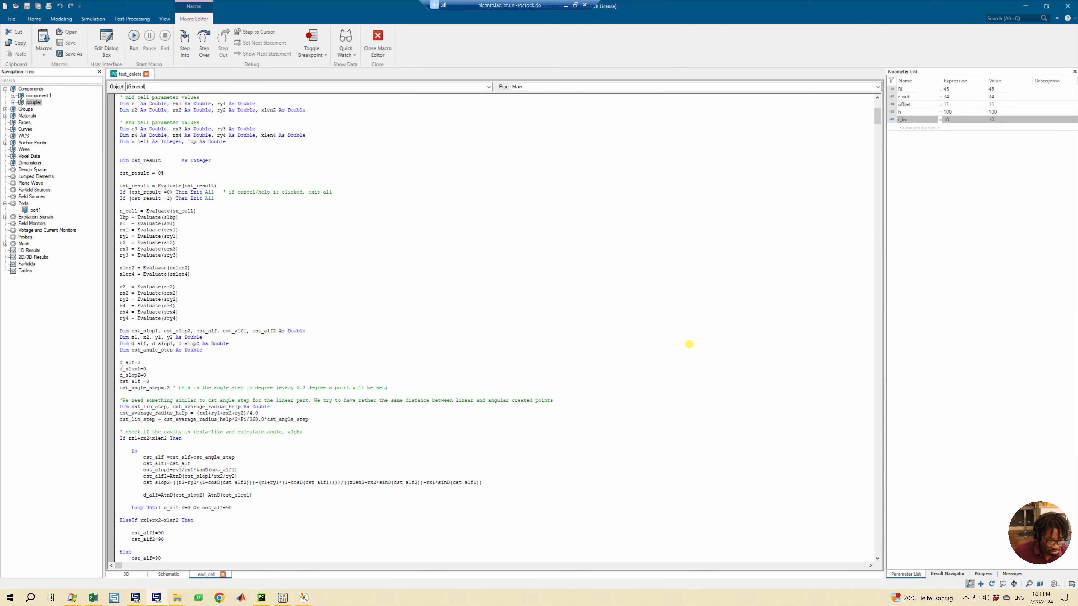
pyautogui.scroll(9, 165, 188)
# Inspect the sr1 and srx1 string declarations under the mid cell parameter names of the end_cell macro.
pyautogui.click(170, 211)
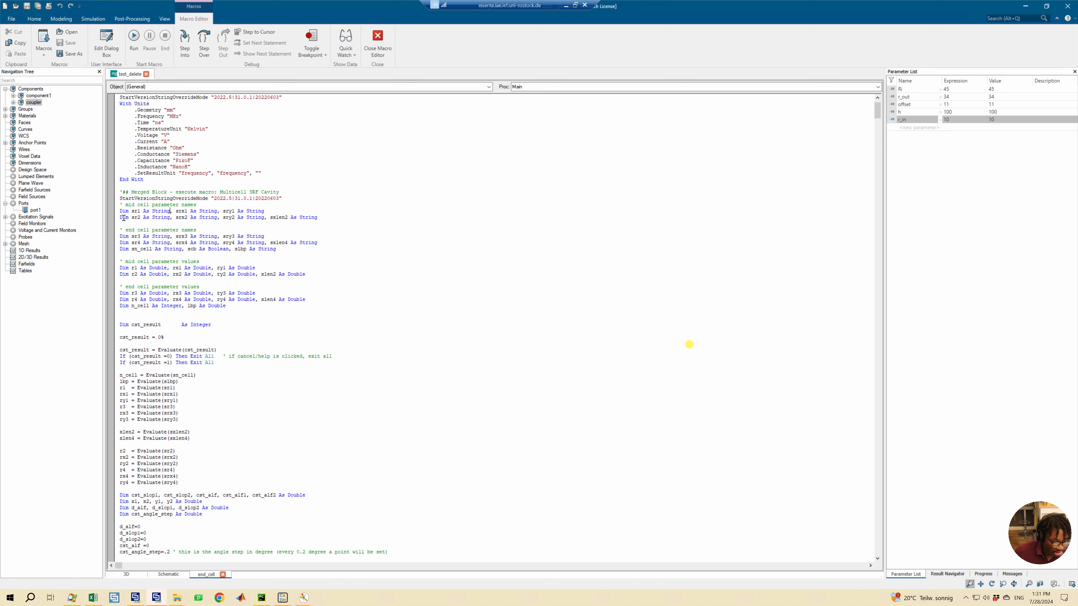
pyautogui.moveTo(119, 212); pyautogui.dragTo(142, 211)
pyautogui.click(136, 214)
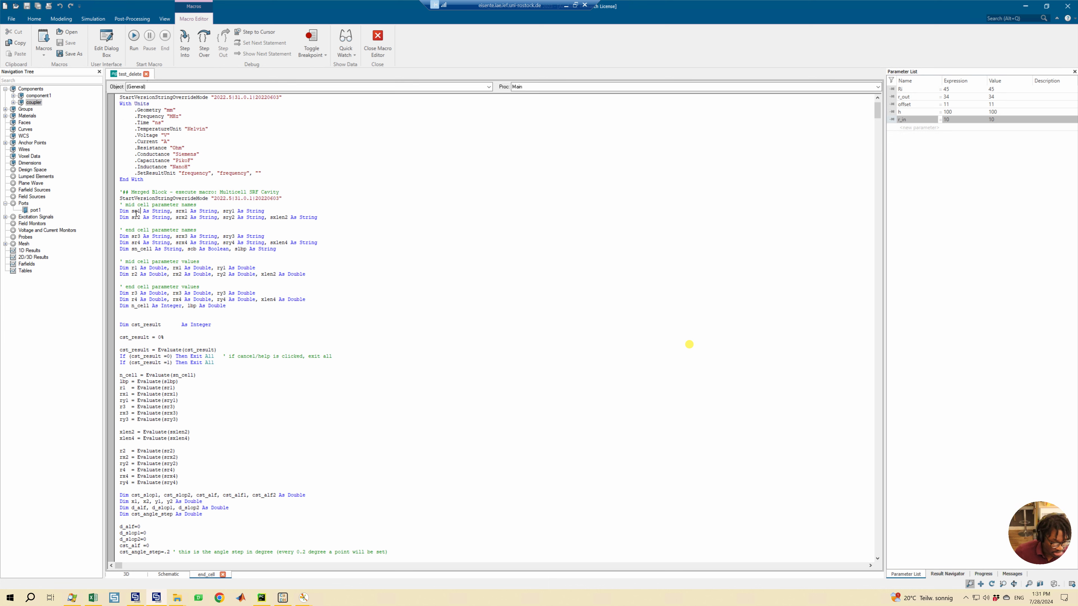
pyautogui.doubleClick(136, 212)
pyautogui.doubleClick(181, 211)
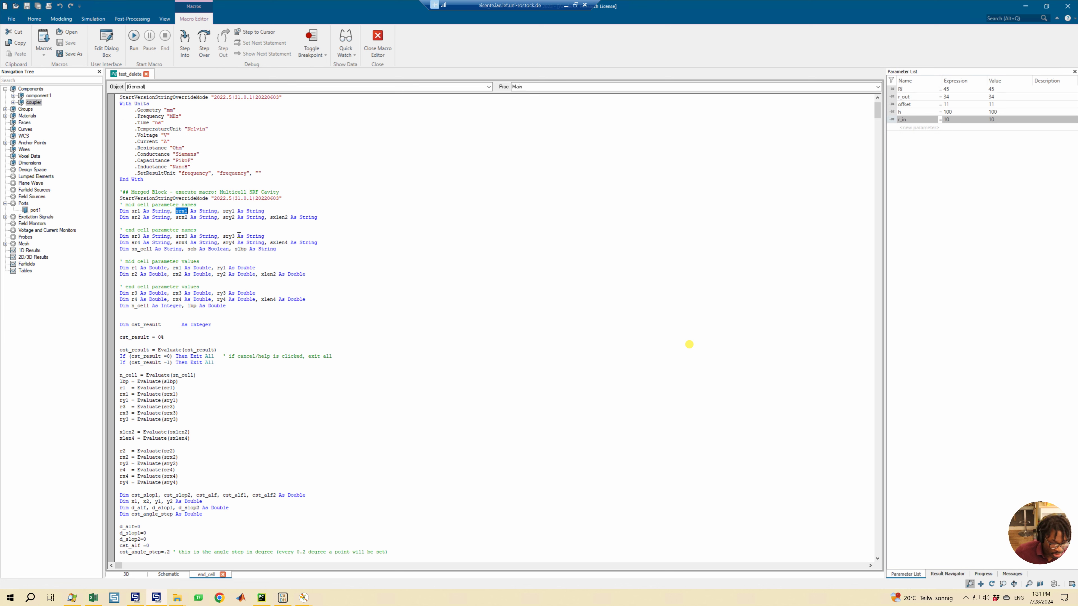
pyautogui.scroll(2, 248, 233)
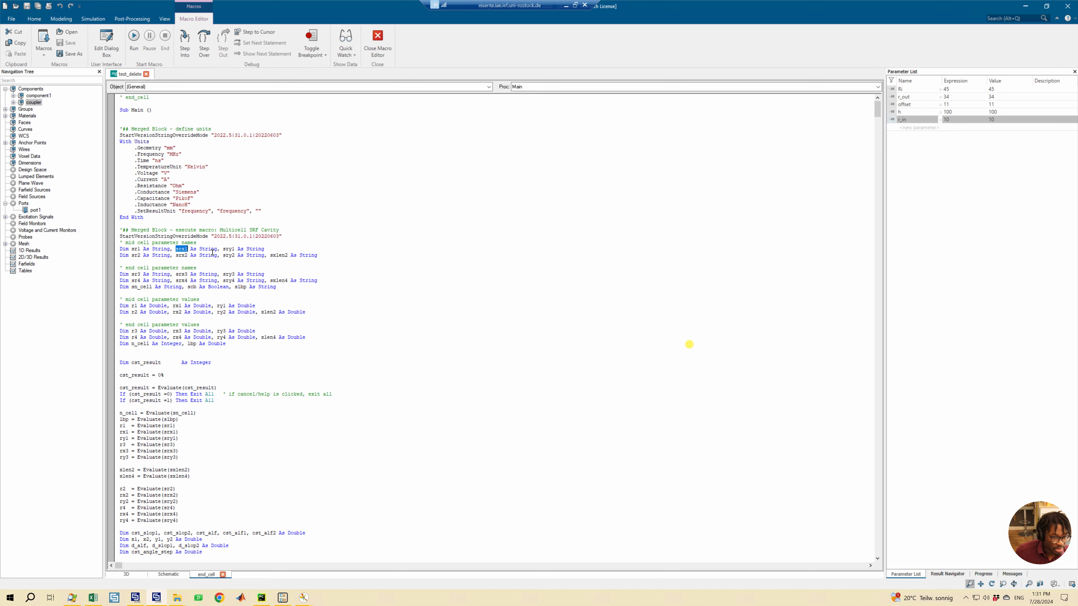
pyautogui.click(290, 215)
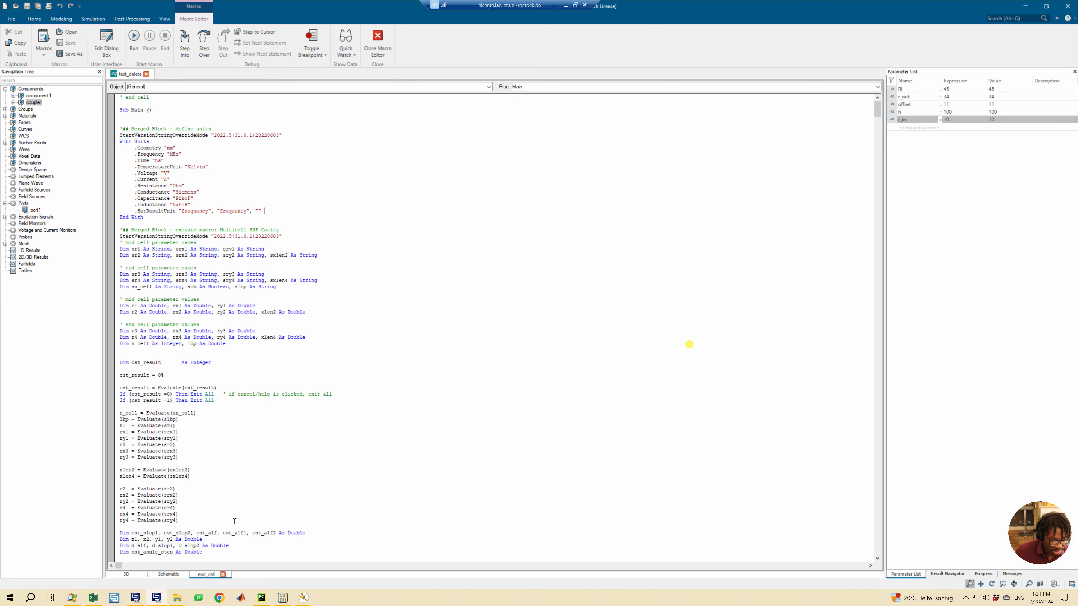
# Close the end_cell macro code and return to the 3D view of test_delete.
pyautogui.click(222, 575)
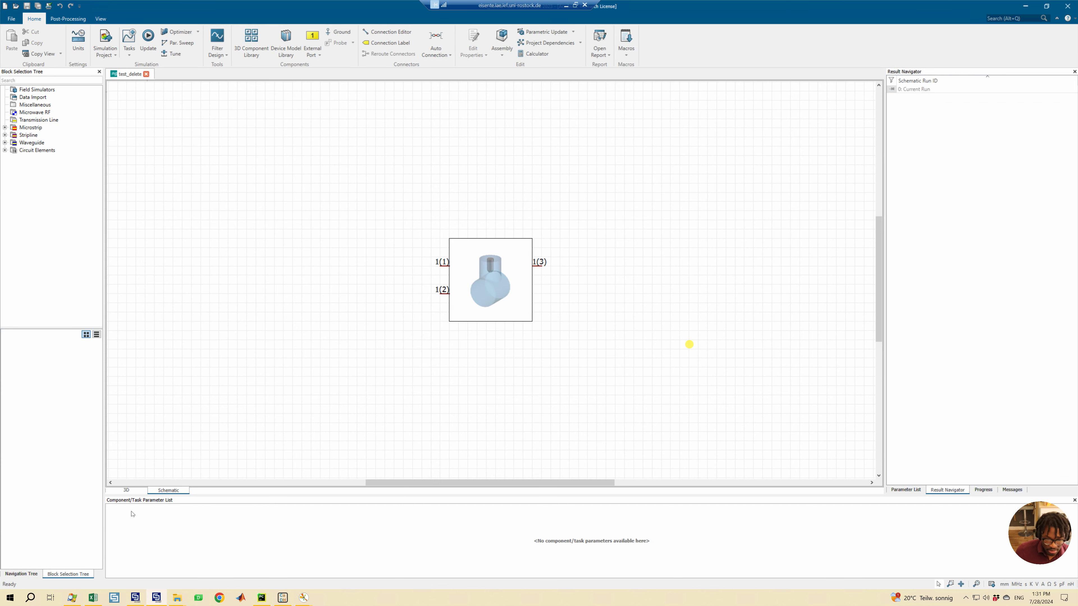
pyautogui.click(126, 490)
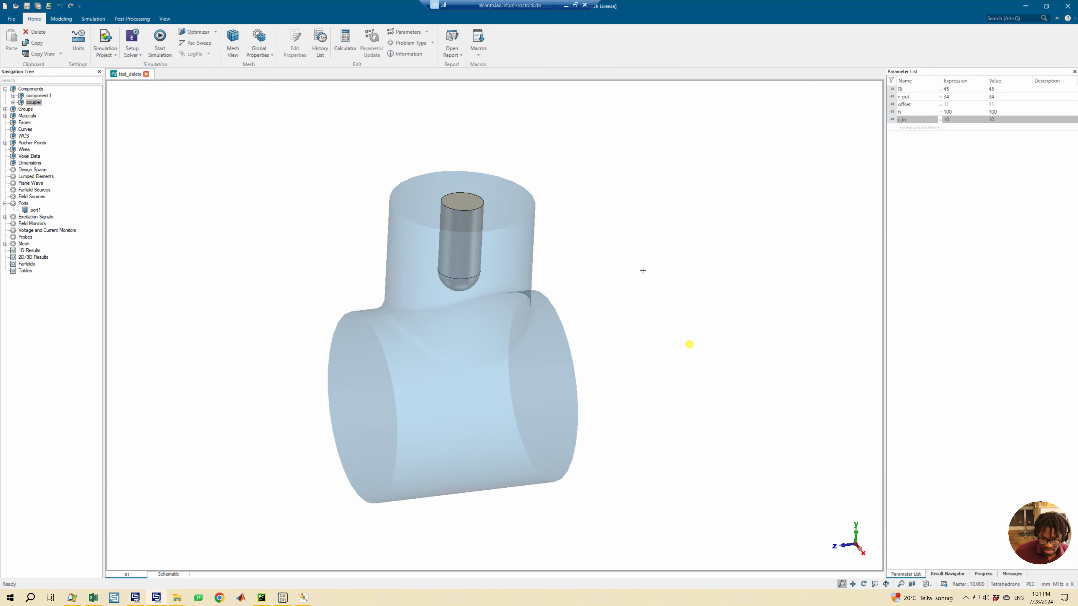
pyautogui.click(478, 43)
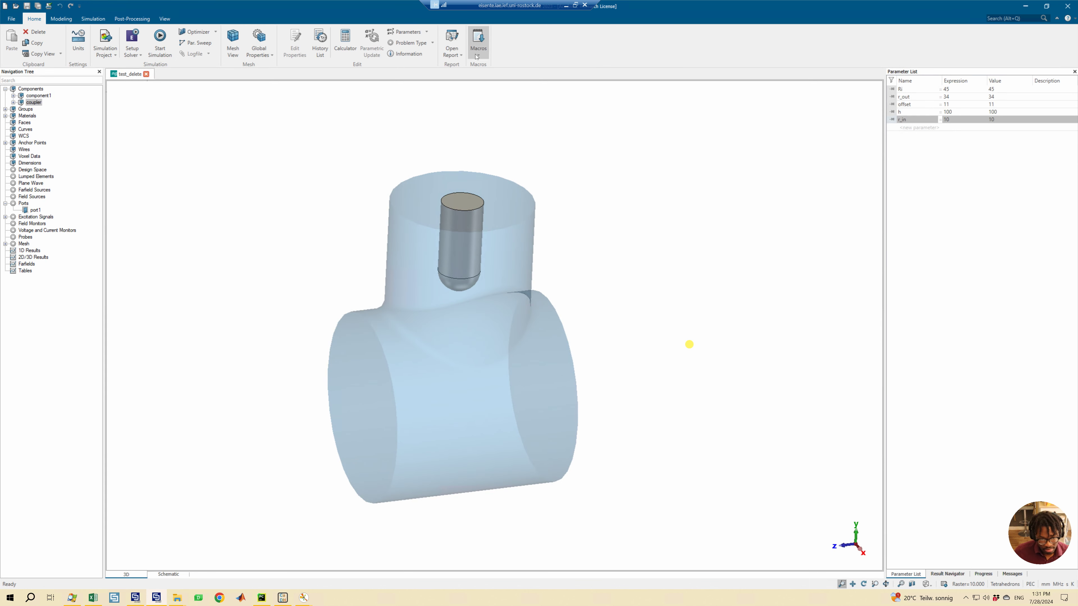
pyautogui.press('Escape')
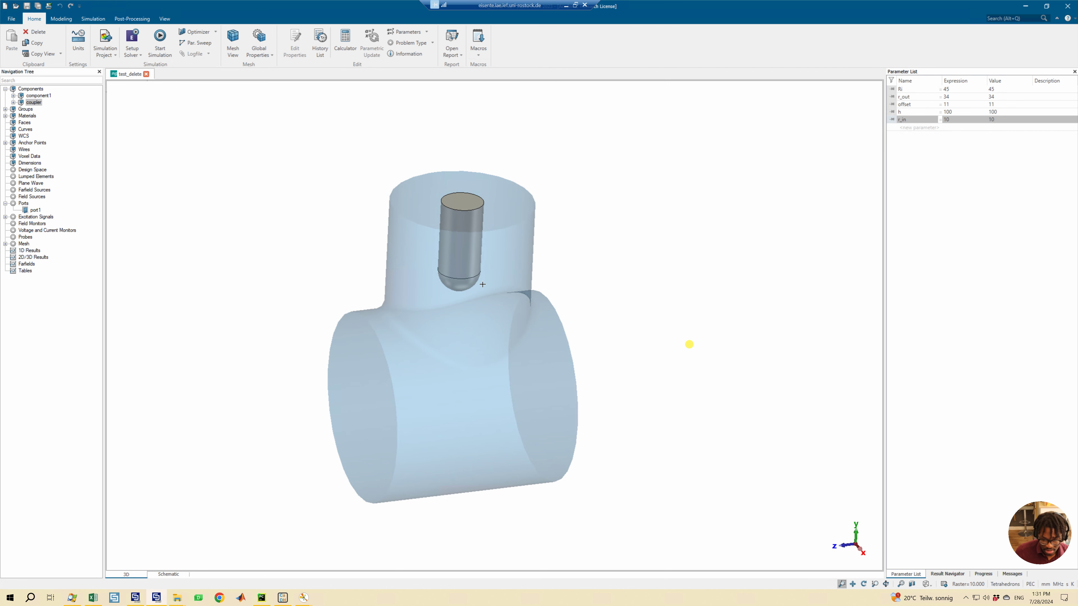